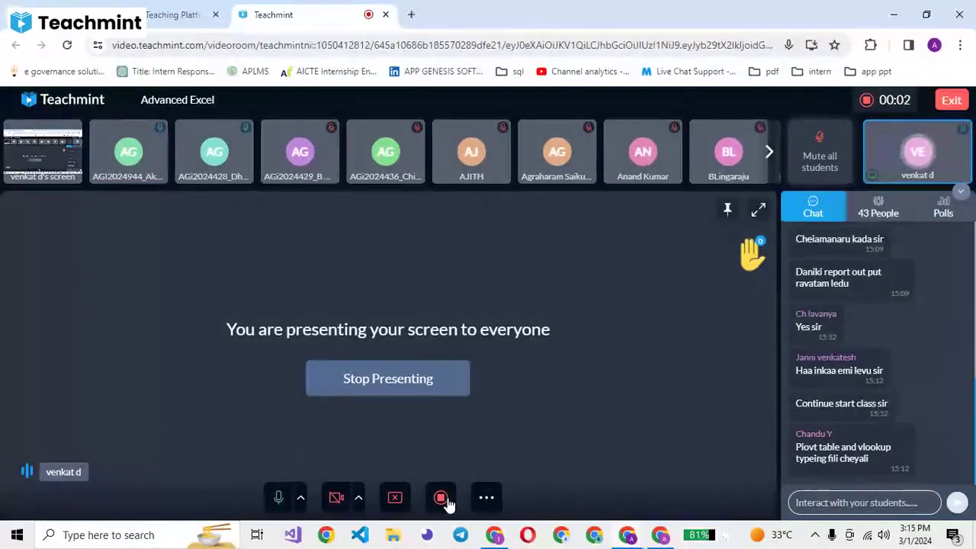
Switch from the Teachmint class view to the Chrome new tab window
{"action": "key", "text": "alt+Tab"}
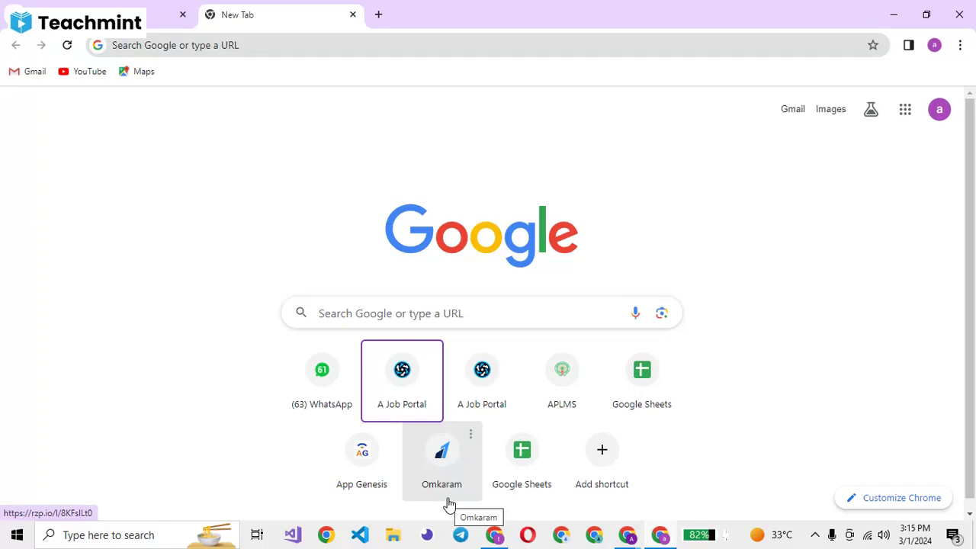
Launch Google Sheets from the Google apps panel in Chrome
{"action": "left_click", "coordinate": [905, 110]}
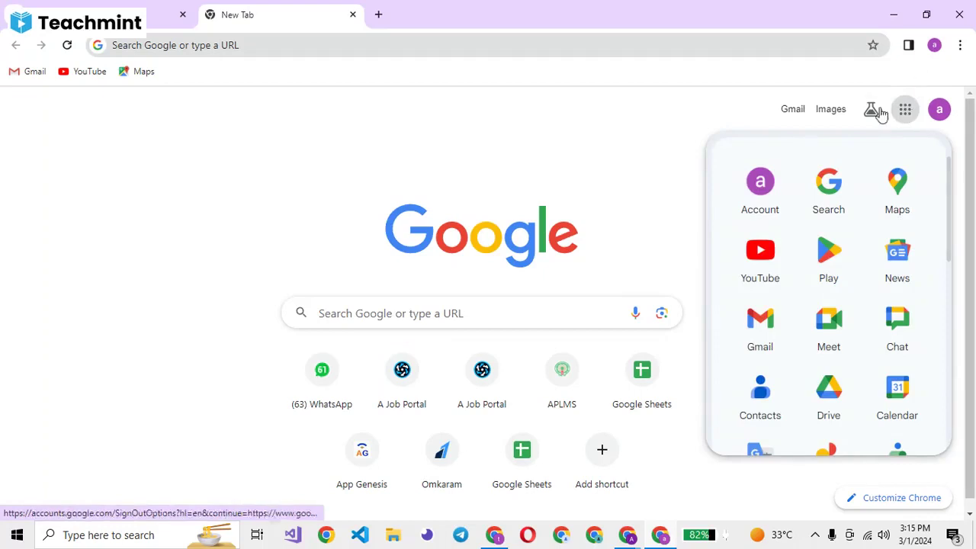
{"action": "left_click_drag", "start_coordinate": [949, 185], "coordinate": [962, 254]}
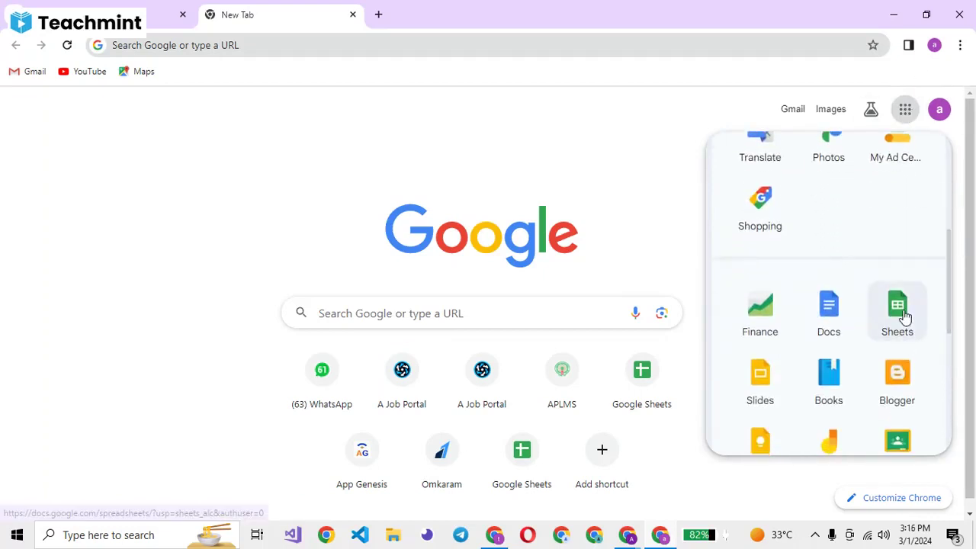
{"action": "left_click", "coordinate": [904, 317]}
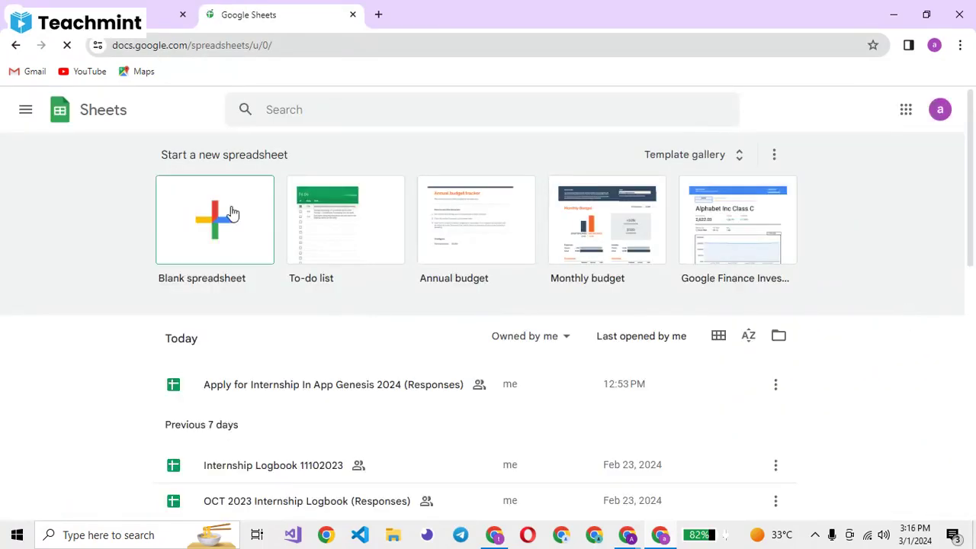
Start a blank spreadsheet and title it '01 MARCH 2024'
{"action": "left_click", "coordinate": [233, 213]}
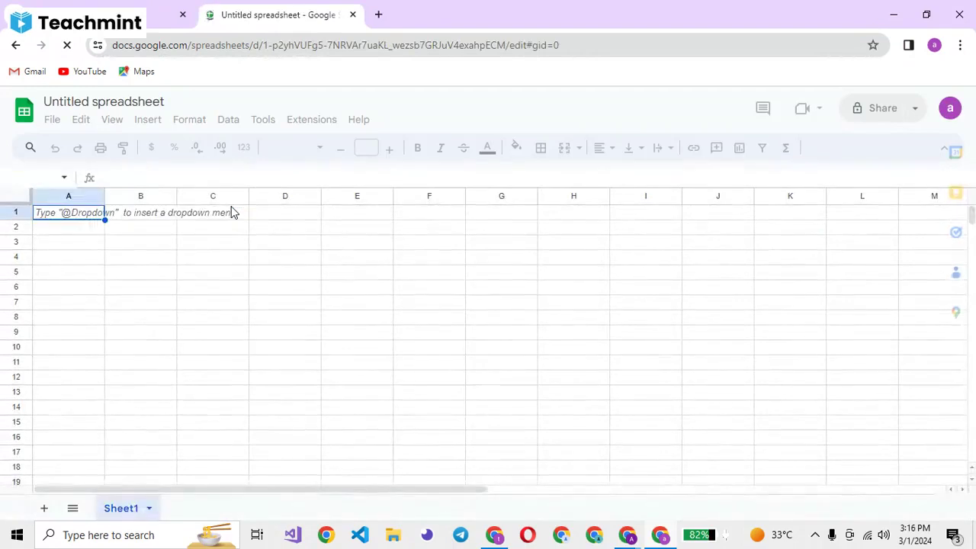
{"action": "left_click", "coordinate": [70, 102]}
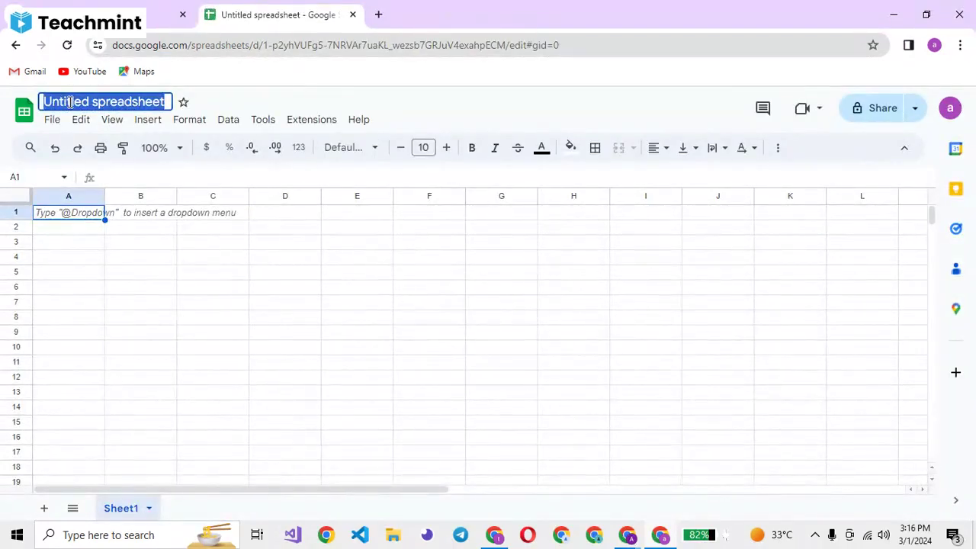
{"action": "type", "text": "01"}
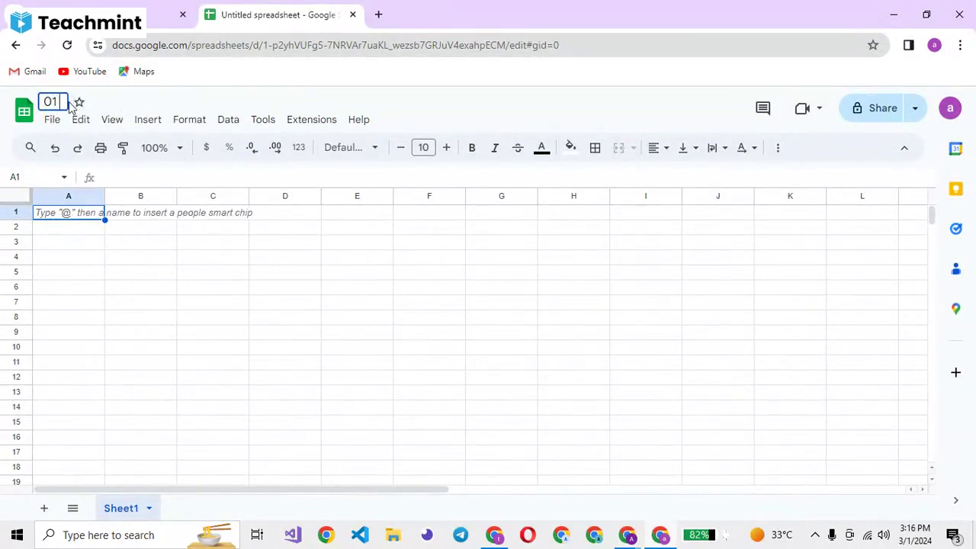
{"action": "type", "text": " mARCH"}
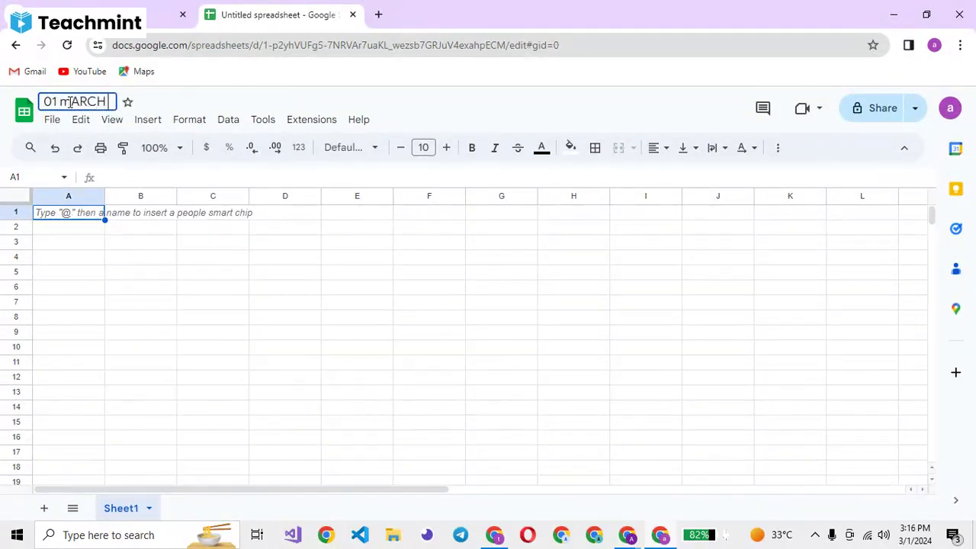
{"action": "key", "text": "BackSpace"}
{"action": "key", "text": "BackSpace"}
{"action": "key", "text": "BackSpace"}
{"action": "key", "text": "BackSpace"}
{"action": "key", "text": "BackSpace"}
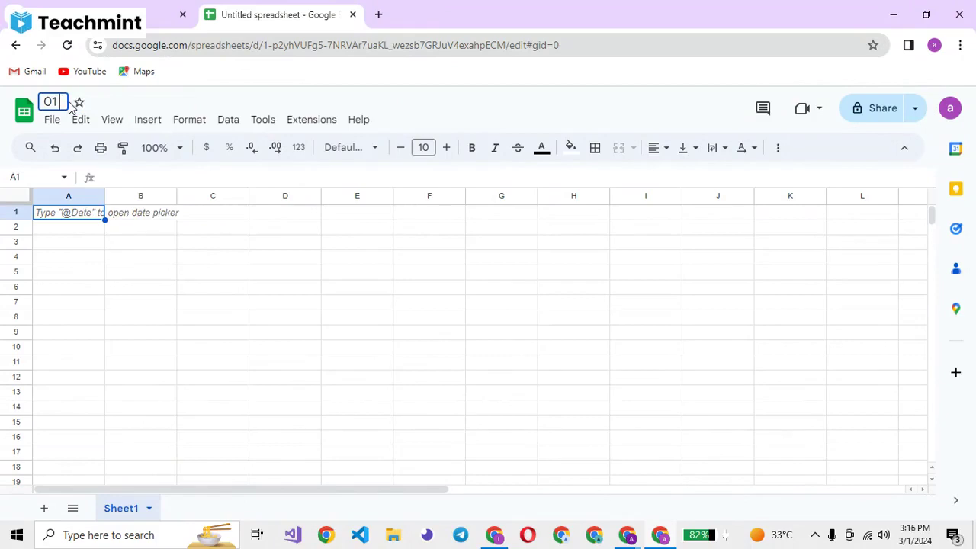
{"action": "type", "text": "MARCH "}
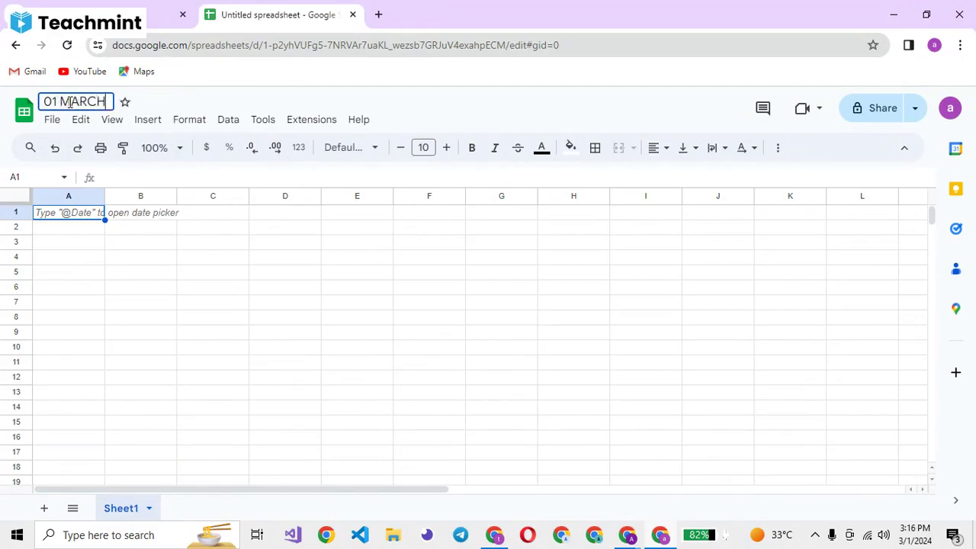
{"action": "type", "text": "202"}
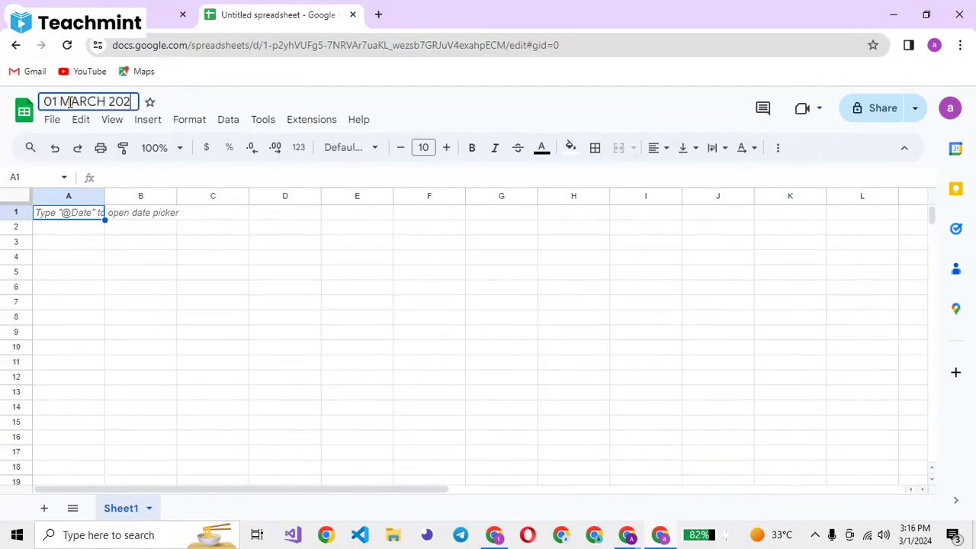
{"action": "type", "text": "4"}
{"action": "left_click", "coordinate": [158, 102]}
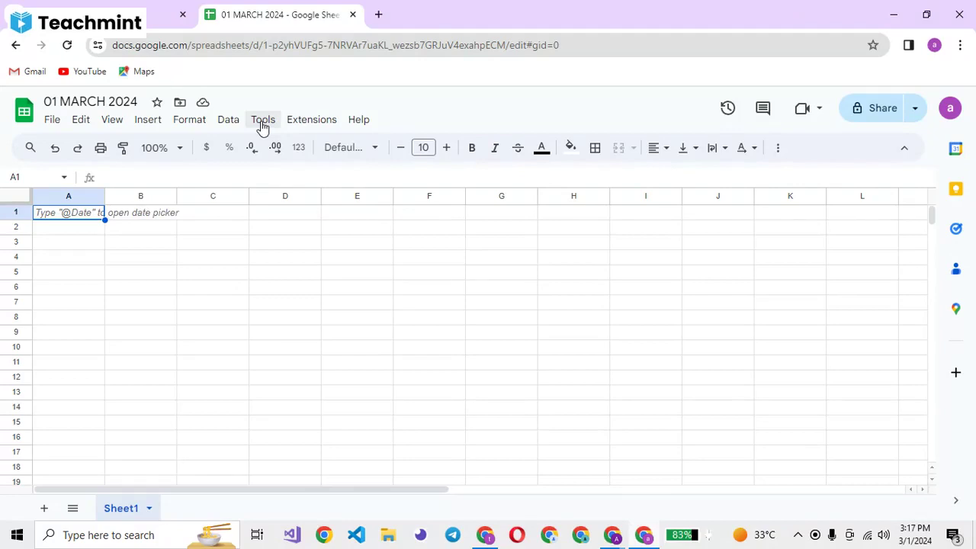
Create a new Google Form linked to this spreadsheet from the Tools menu
{"action": "left_click", "coordinate": [262, 122]}
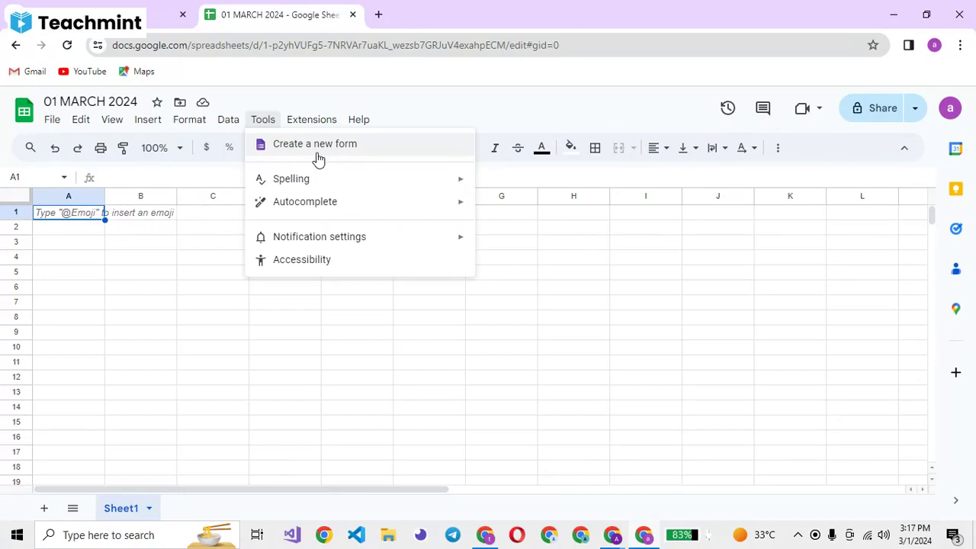
{"action": "left_click", "coordinate": [318, 158]}
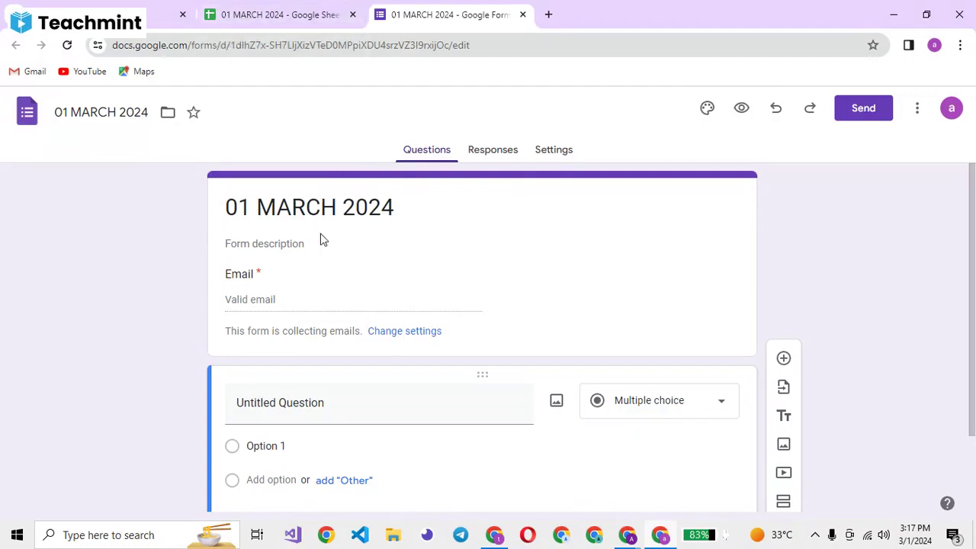
Title the form's first question 'Intern Name' as a short-answer question
{"action": "left_click", "coordinate": [333, 412]}
{"action": "type", "text": "nAME"}
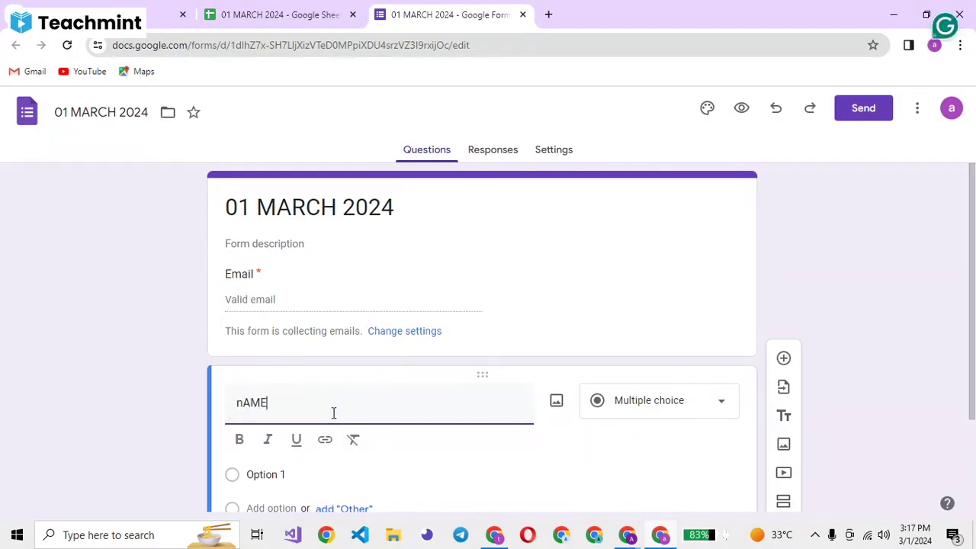
{"action": "key", "text": "BackSpace"}
{"action": "key", "text": "BackSpace"}
{"action": "key", "text": "BackSpace"}
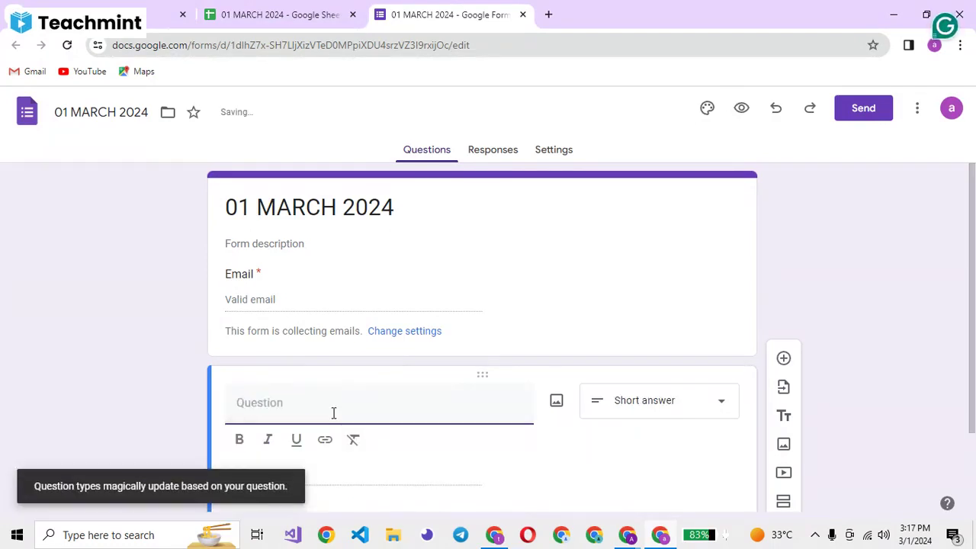
{"action": "key", "text": "Caps_Lock"}
{"action": "type", "text": "Nam"}
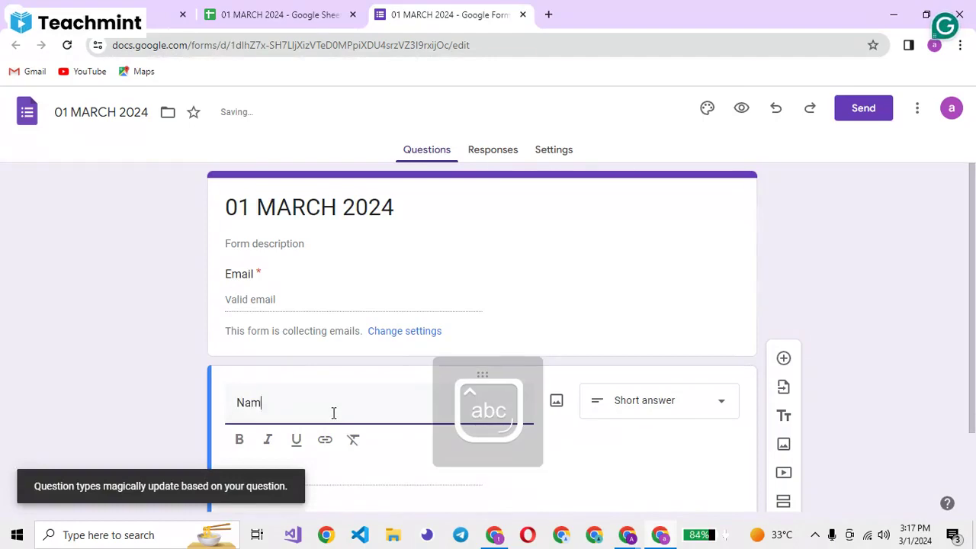
{"action": "type", "text": "e"}
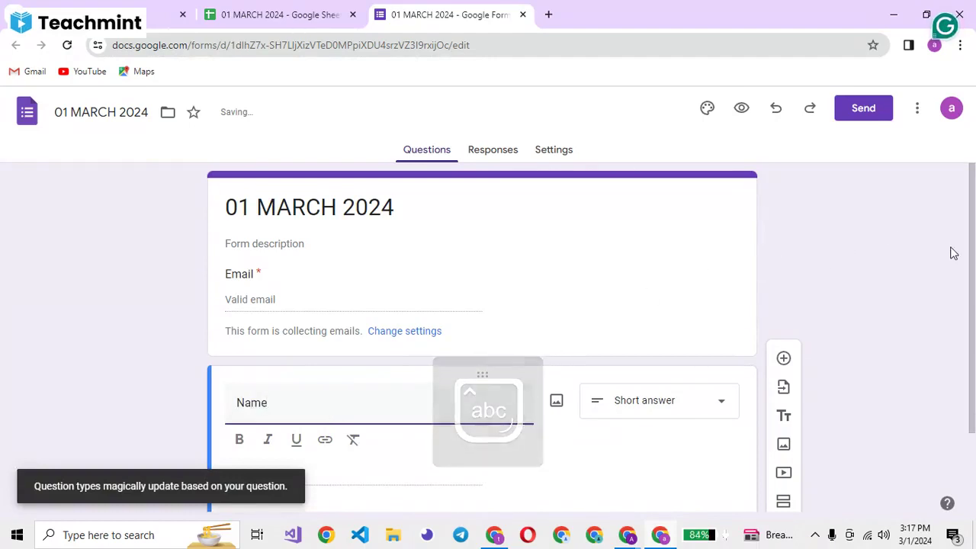
{"action": "left_click", "coordinate": [238, 401]}
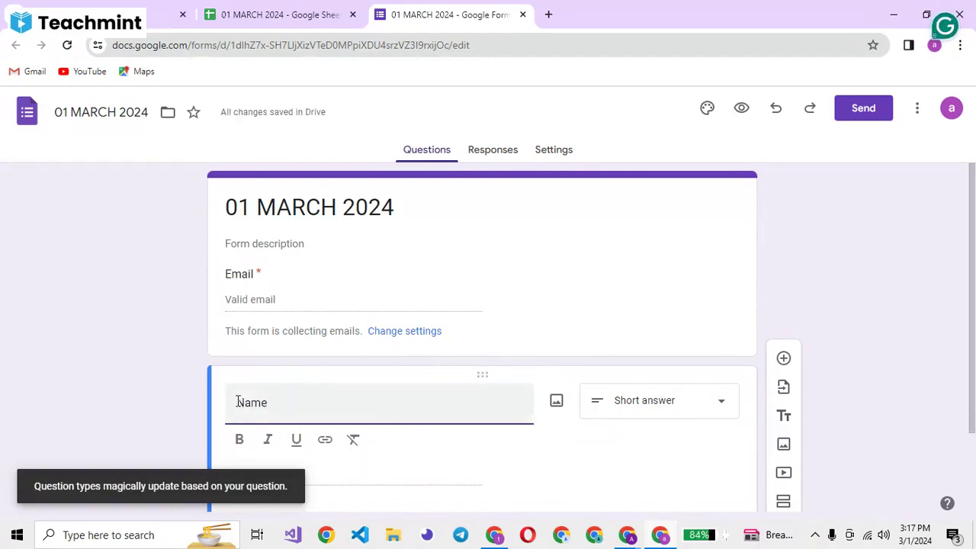
{"action": "type", "text": "Entern"}
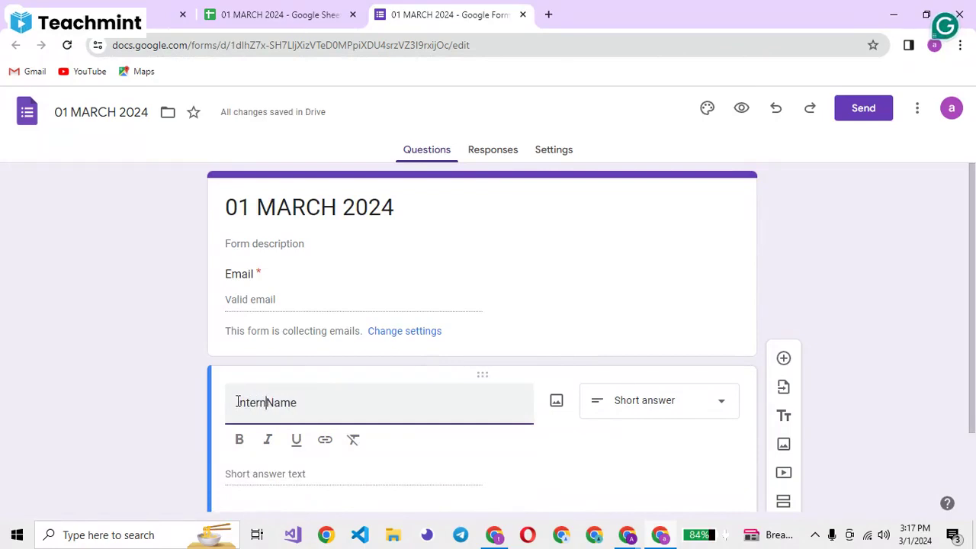
{"action": "left_click_drag", "start_coordinate": [973, 247], "coordinate": [969, 286]}
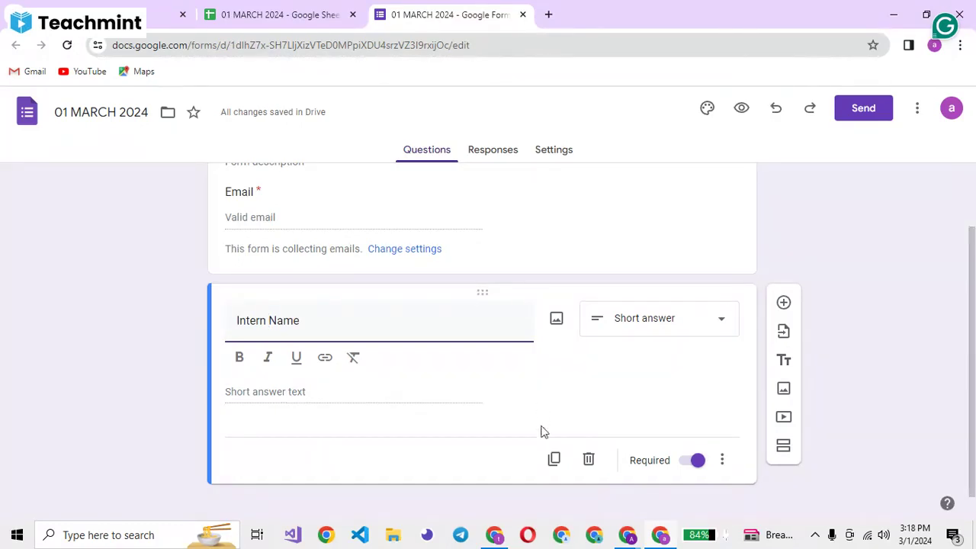
{"action": "left_click", "coordinate": [836, 274]}
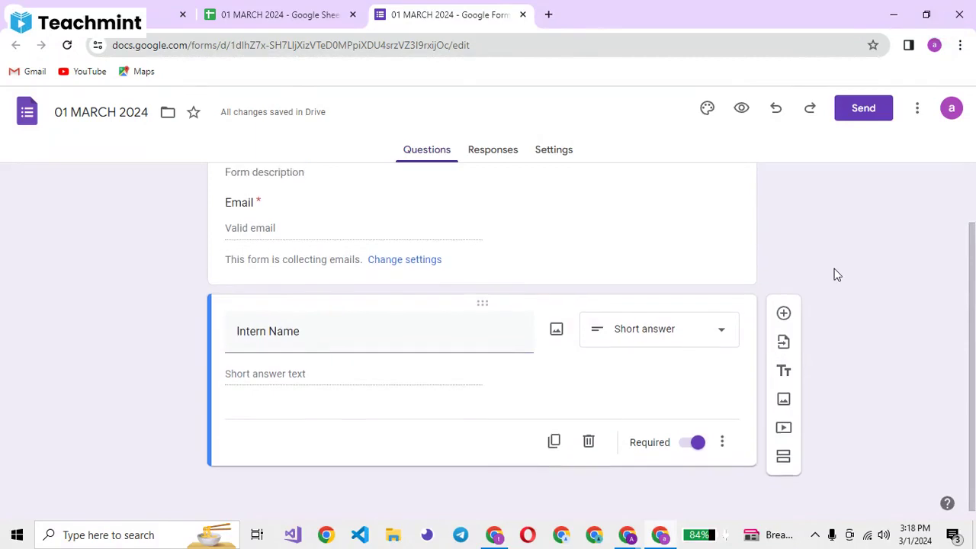
{"action": "scroll", "coordinate": [950, 236], "scroll_direction": "up", "scroll_amount": 1}
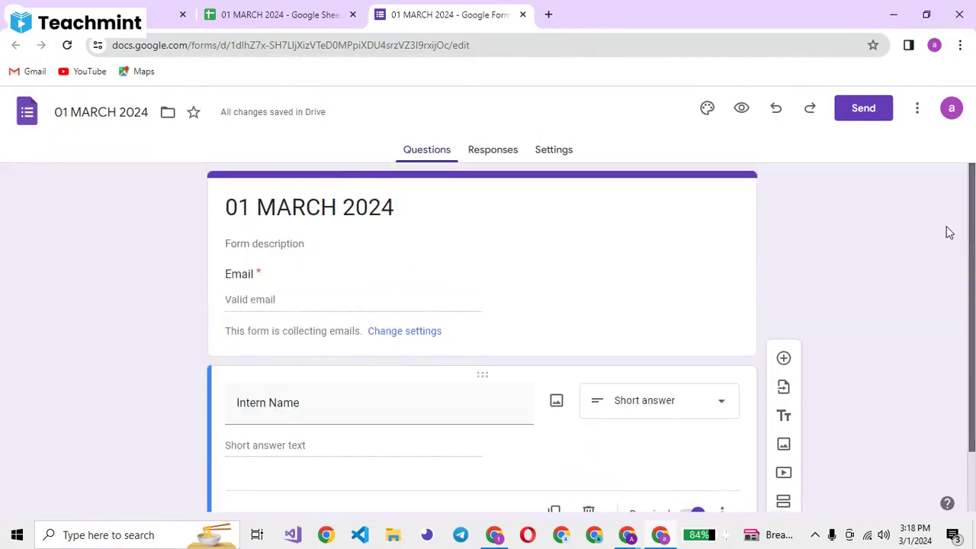
{"action": "scroll", "coordinate": [974, 358], "scroll_direction": "down", "scroll_amount": 1}
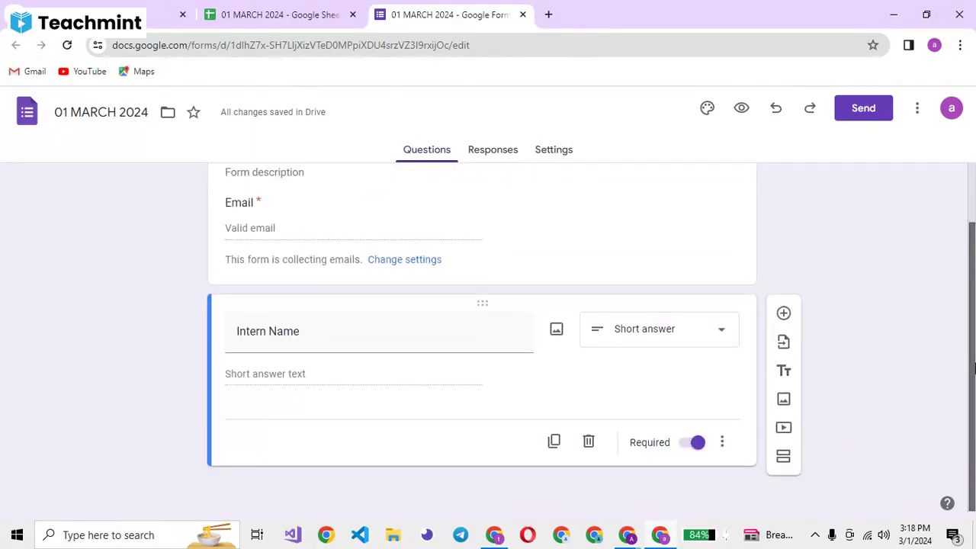
{"action": "left_click", "coordinate": [680, 345]}
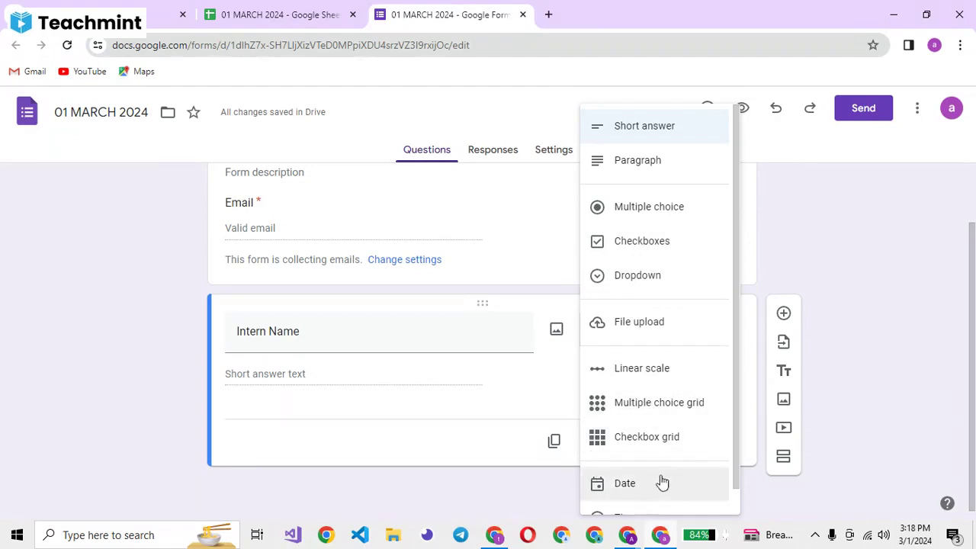
{"action": "left_click_drag", "start_coordinate": [737, 422], "coordinate": [751, 512]}
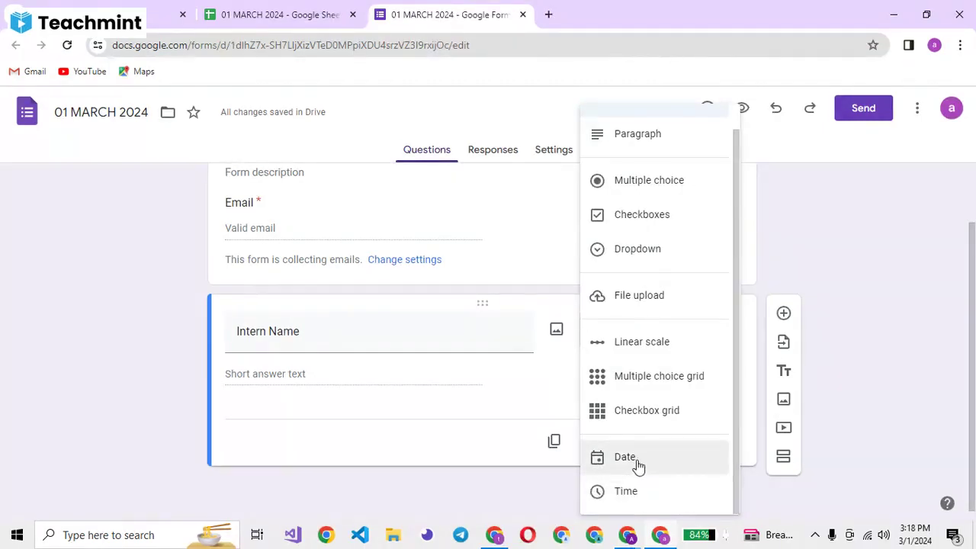
{"action": "left_click", "coordinate": [562, 257]}
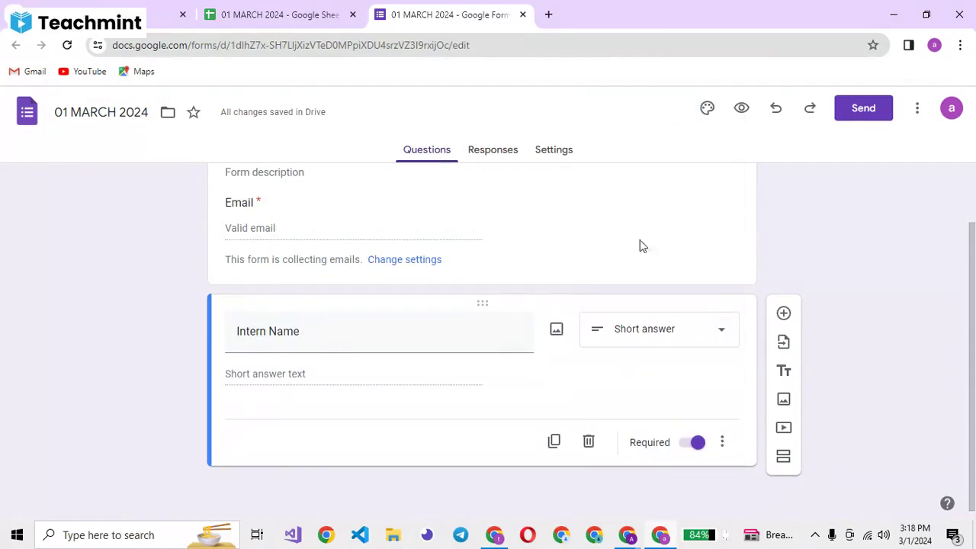
Duplicate the Intern Name question and rename the copy 'Intern College'
{"action": "left_click", "coordinate": [553, 442]}
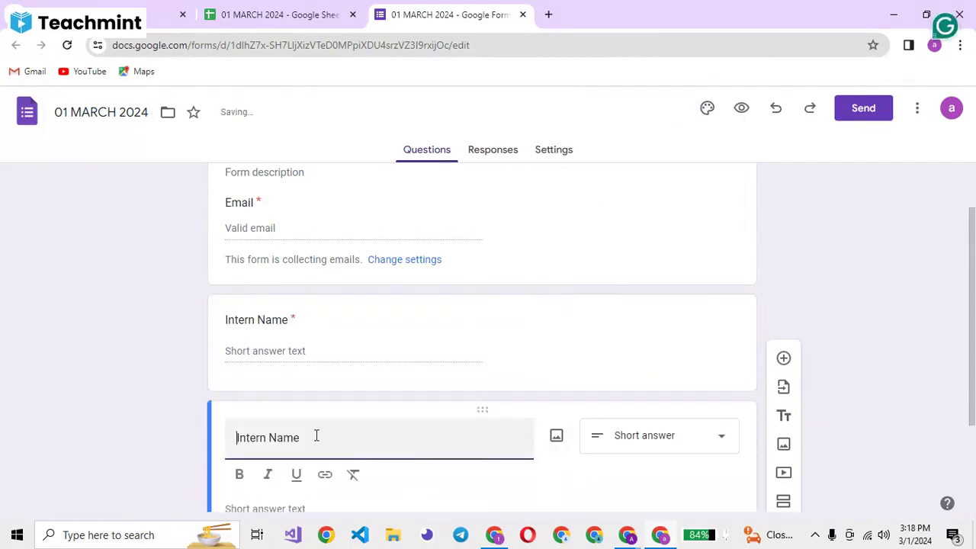
{"action": "key", "text": "BackSpace"}
{"action": "key", "text": "BackSpace"}
{"action": "key", "text": "BackSpace"}
{"action": "key", "text": "BackSpace"}
{"action": "type", "text": "College"}
{"action": "scroll", "coordinate": [974, 278], "scroll_direction": "down", "scroll_amount": 2}
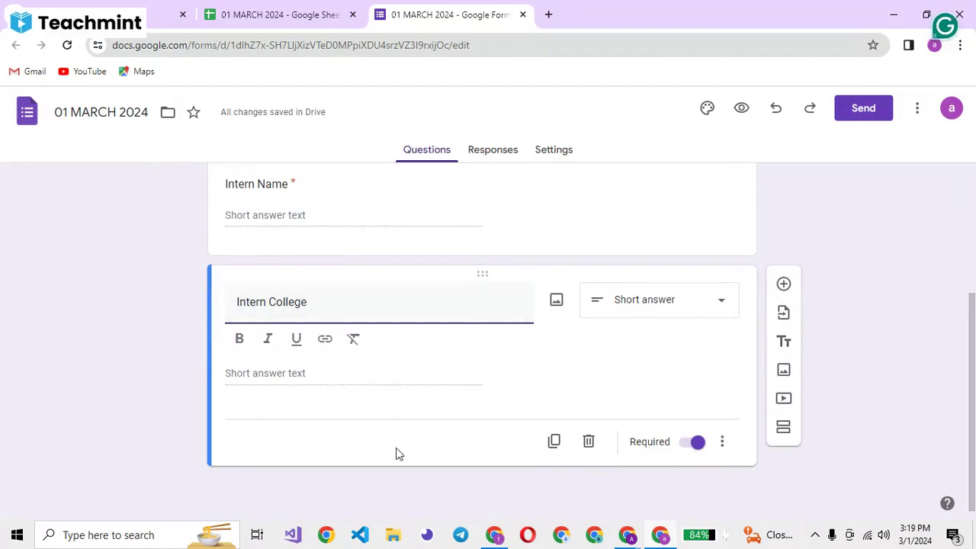
{"action": "left_click", "coordinate": [783, 283]}
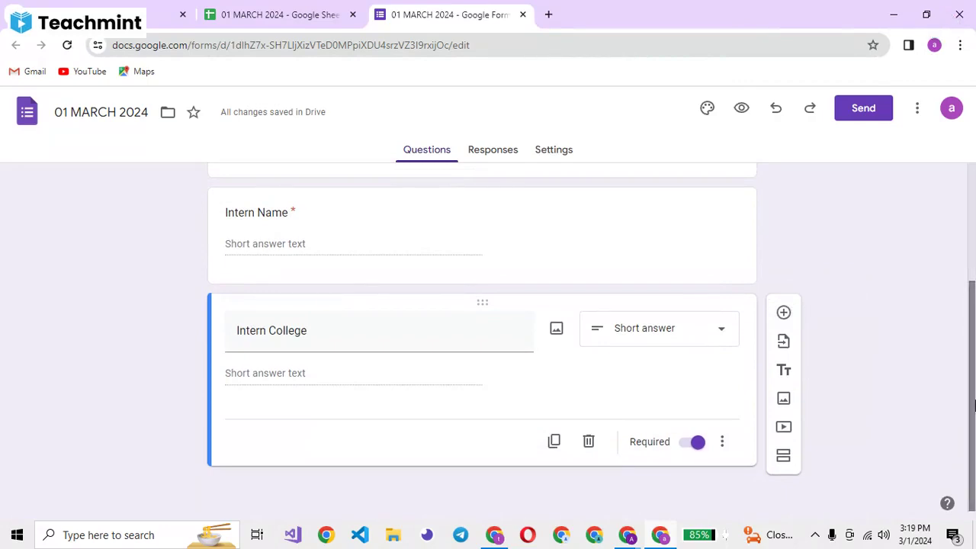
{"action": "mouse_move", "coordinate": [973, 367]}
{"action": "left_mouse_down"}
{"action": "mouse_move", "coordinate": [953, 227]}
{"action": "mouse_move", "coordinate": [972, 367]}
{"action": "left_mouse_up"}
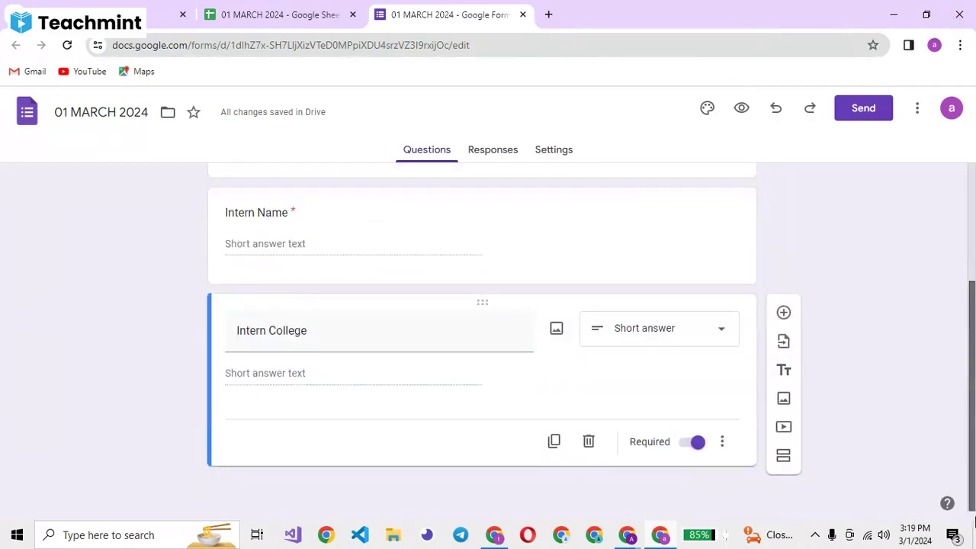
Add a multiple-choice question 'Internship' with answer choices Excel and Other
{"action": "left_click", "coordinate": [782, 313]}
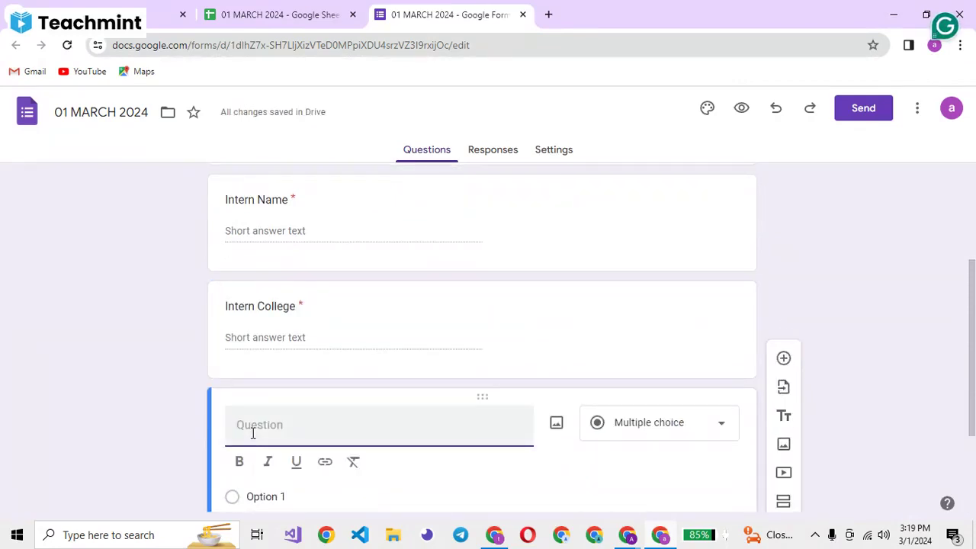
{"action": "type", "text": "I"}
{"action": "type", "text": "nterns"}
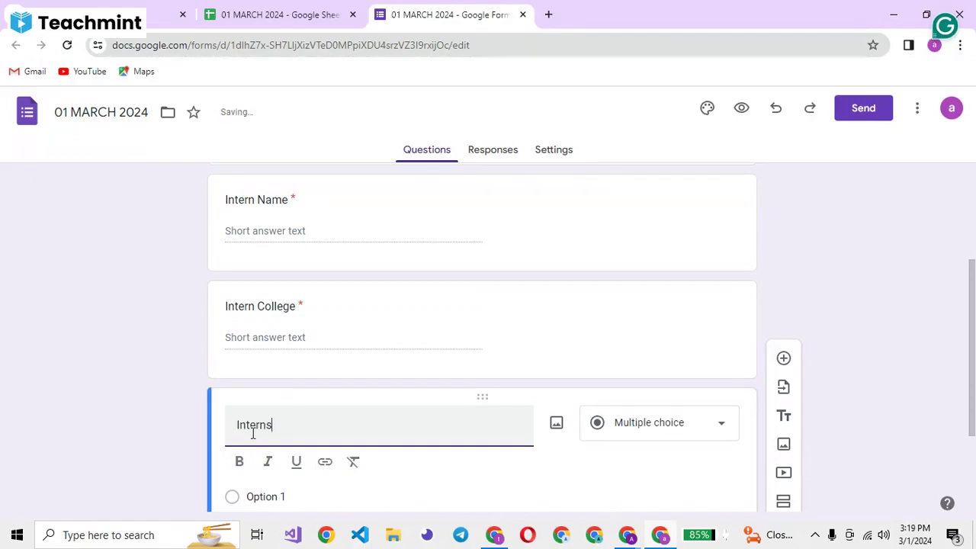
{"action": "type", "text": "hip"}
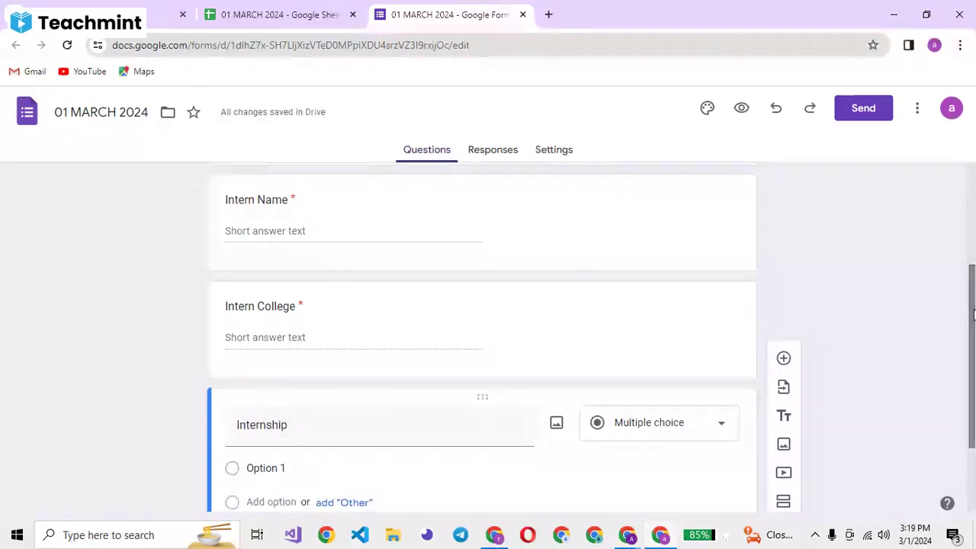
{"action": "left_click_drag", "start_coordinate": [967, 311], "coordinate": [973, 476]}
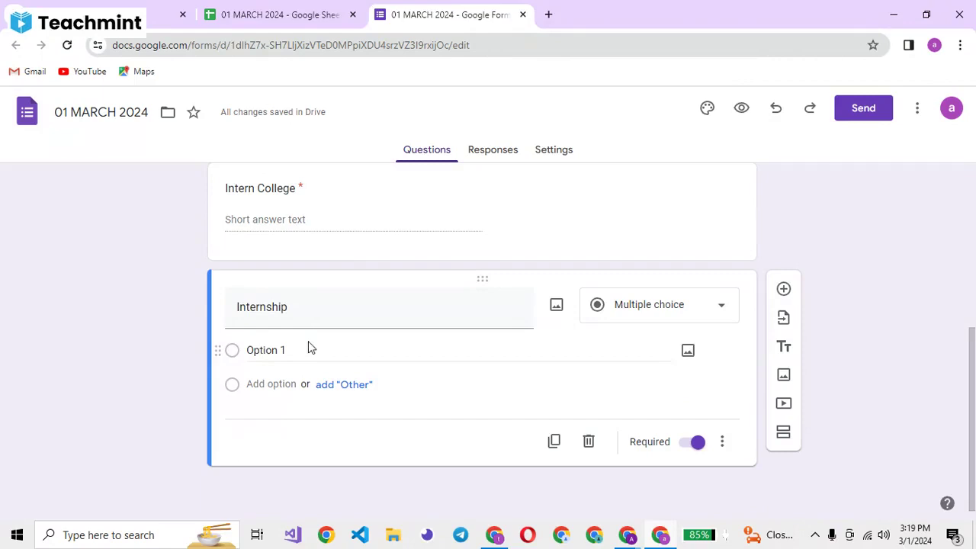
{"action": "left_click", "coordinate": [308, 343]}
{"action": "type", "text": "Excel"}
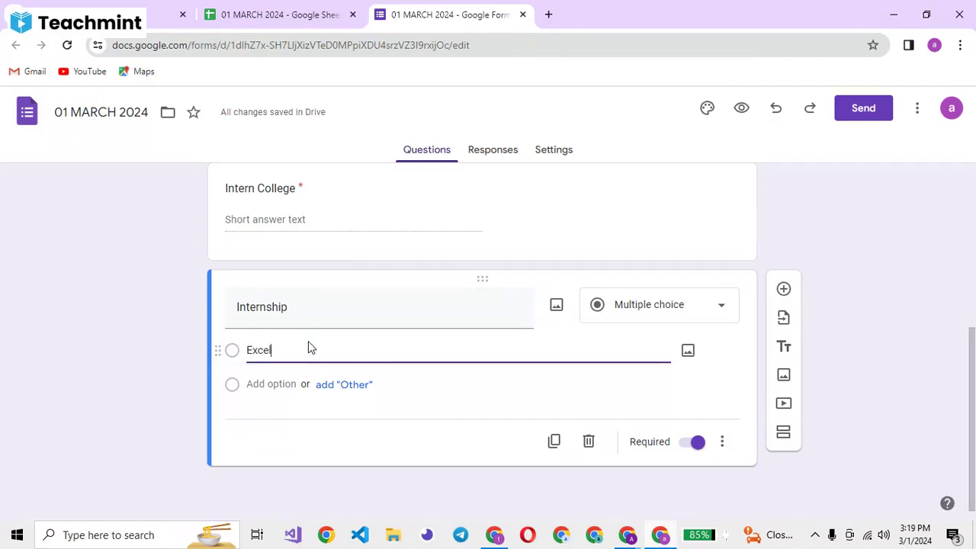
{"action": "left_click", "coordinate": [255, 384]}
{"action": "type", "text": "Oth"}
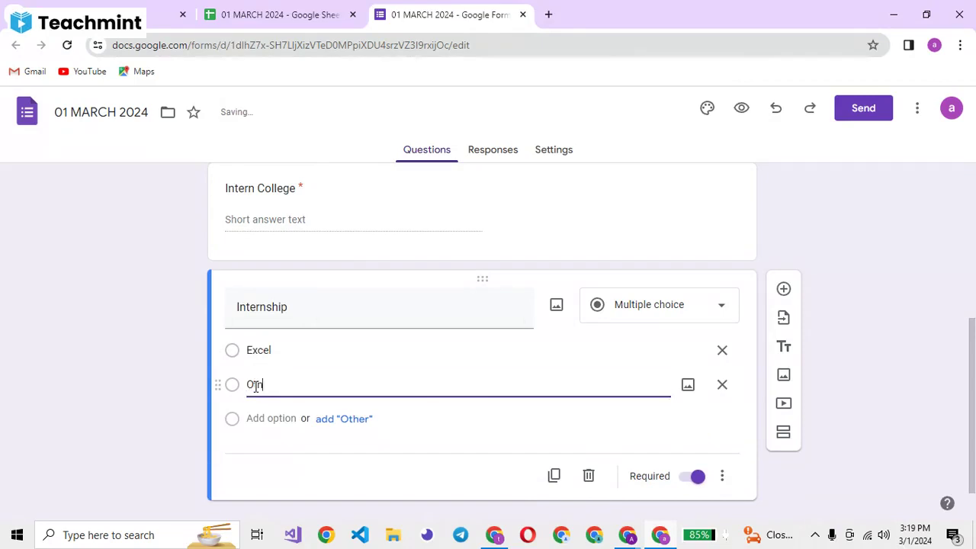
{"action": "type", "text": "er"}
{"action": "left_click", "coordinate": [126, 352]}
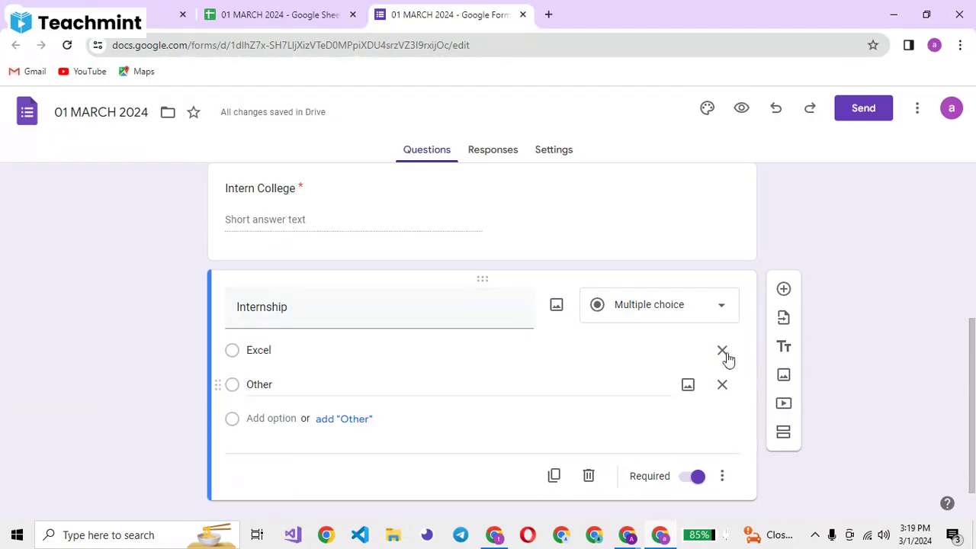
{"action": "scroll", "coordinate": [973, 344], "scroll_direction": "down", "scroll_amount": 1}
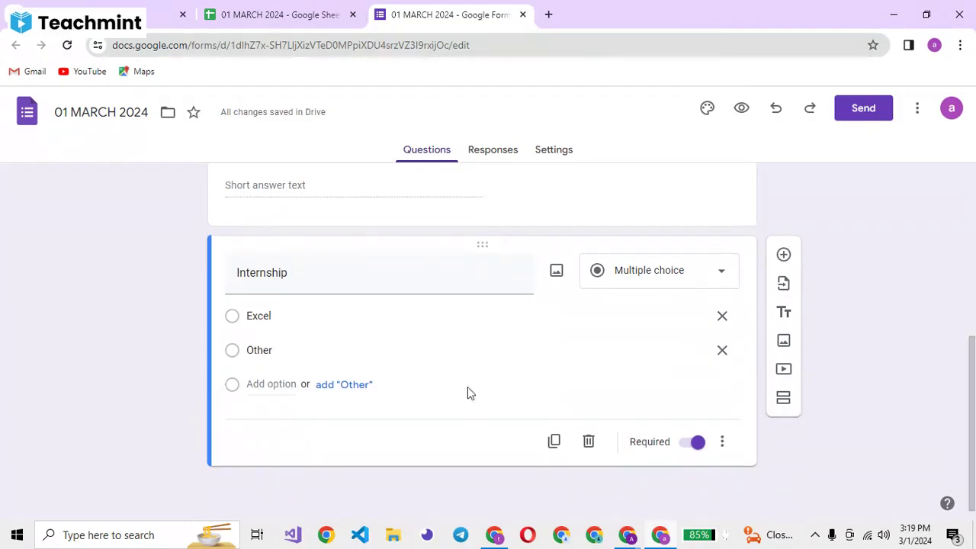
Duplicate the Internship question and retitle the copy 'APP Genesis ID'
{"action": "left_click", "coordinate": [552, 442]}
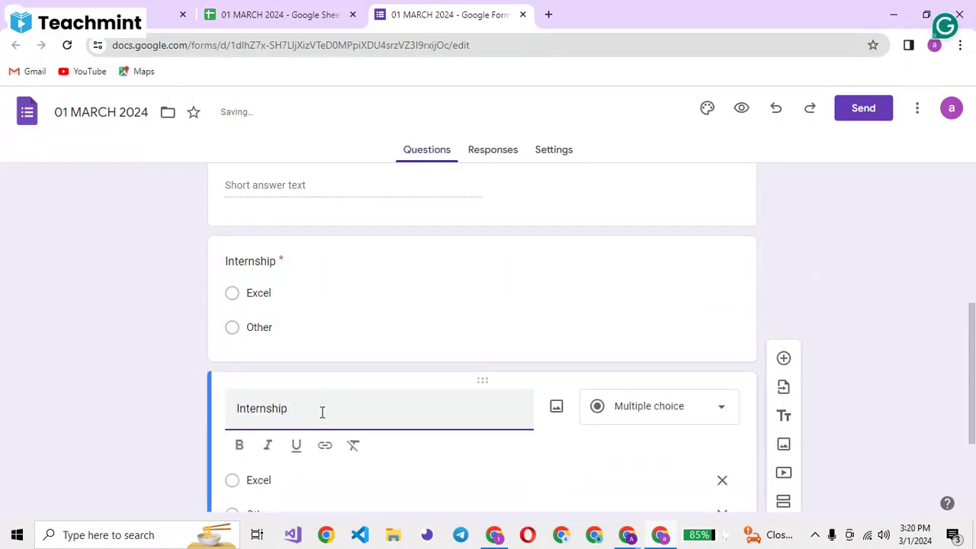
{"action": "key", "text": "BackSpace"}
{"action": "key", "text": "BackSpace"}
{"action": "key", "text": "BackSpace"}
{"action": "key", "text": "BackSpace"}
{"action": "key", "text": "BackSpace"}
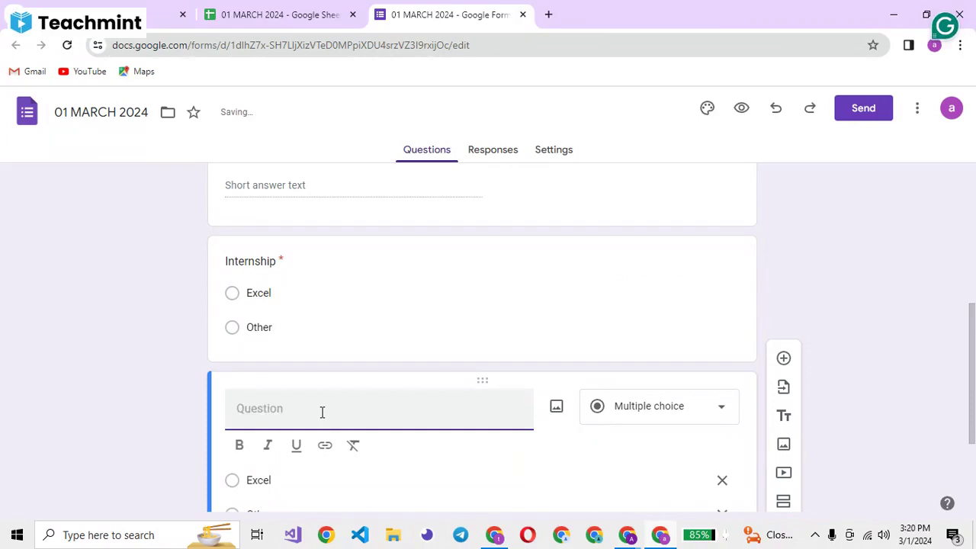
{"action": "type", "text": "Ap"}
{"action": "type", "text": "PPG"}
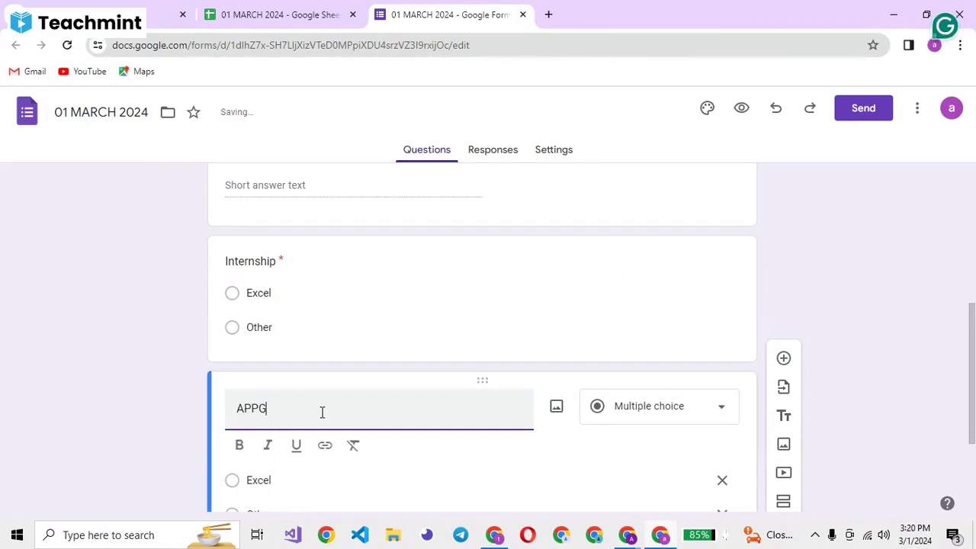
{"action": "type", "text": "nee"}
{"action": "type", "text": "is"}
{"action": "key", "text": "BackSpace"}
{"action": "key", "text": "BackSpace"}
{"action": "key", "text": "BackSpace"}
{"action": "key", "text": "BackSpace"}
{"action": "key", "text": "BackSpace"}
{"action": "type", "text": "nes"}
{"action": "type", "text": "sis"}
{"action": "key", "text": "BackSpace"}
{"action": "key", "text": "BackSpace"}
{"action": "type", "text": "i"}
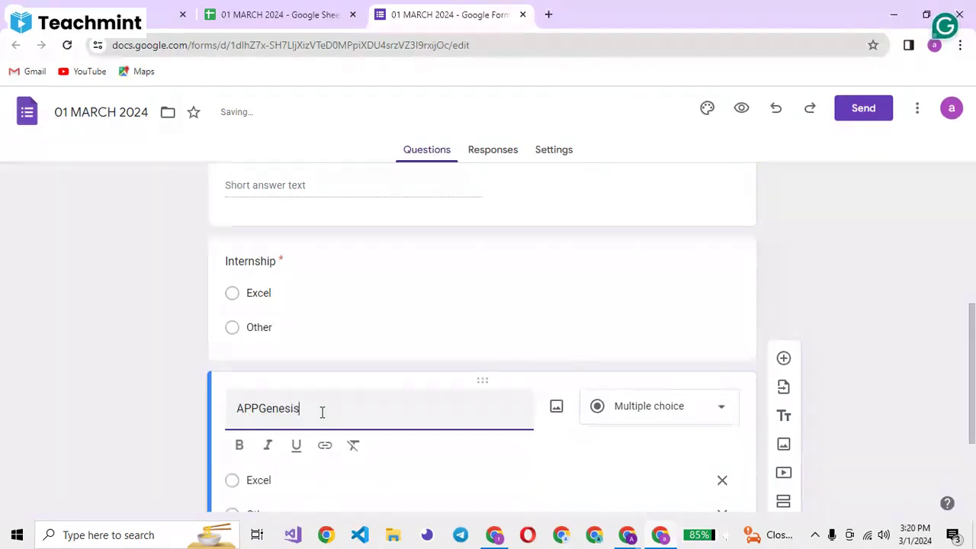
{"action": "type", "text": "sID"}
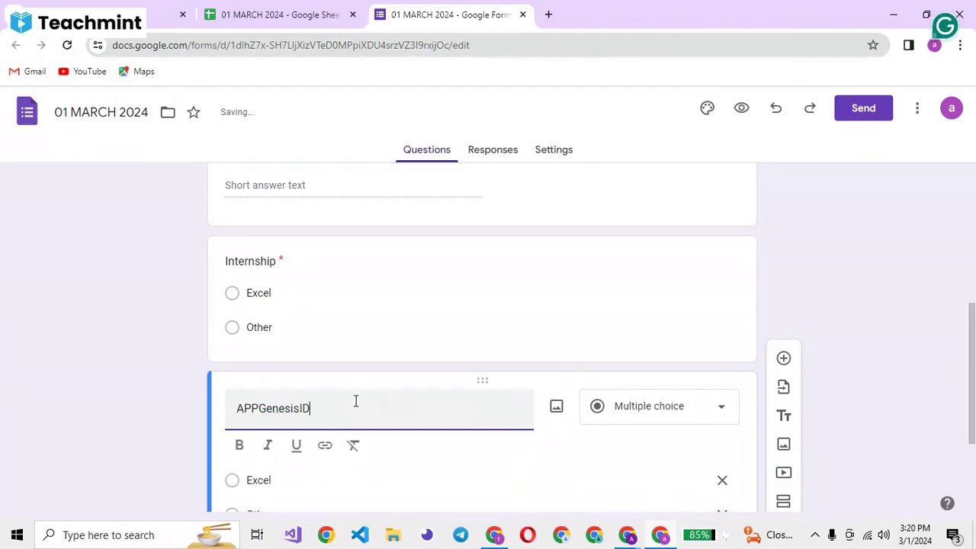
{"action": "left_click", "coordinate": [260, 407]}
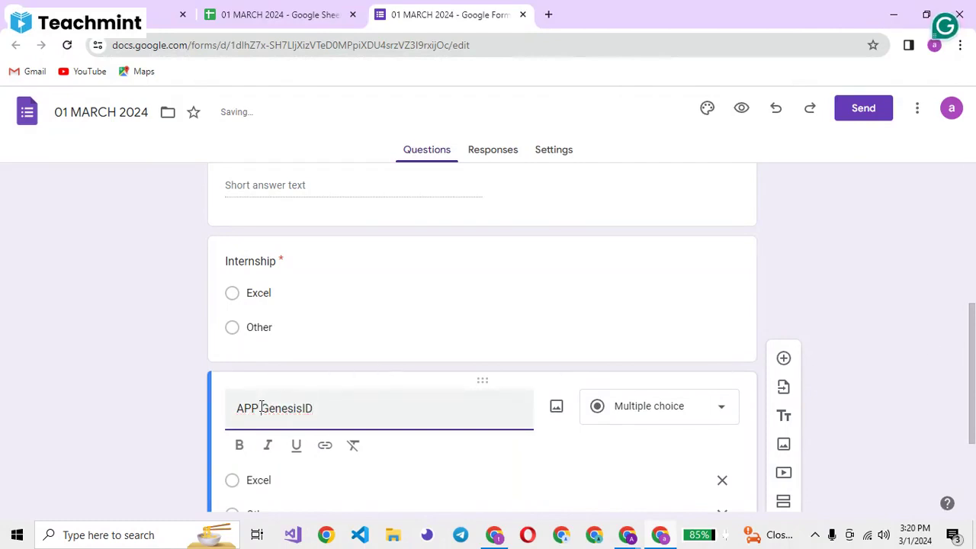
{"action": "left_click", "coordinate": [305, 409]}
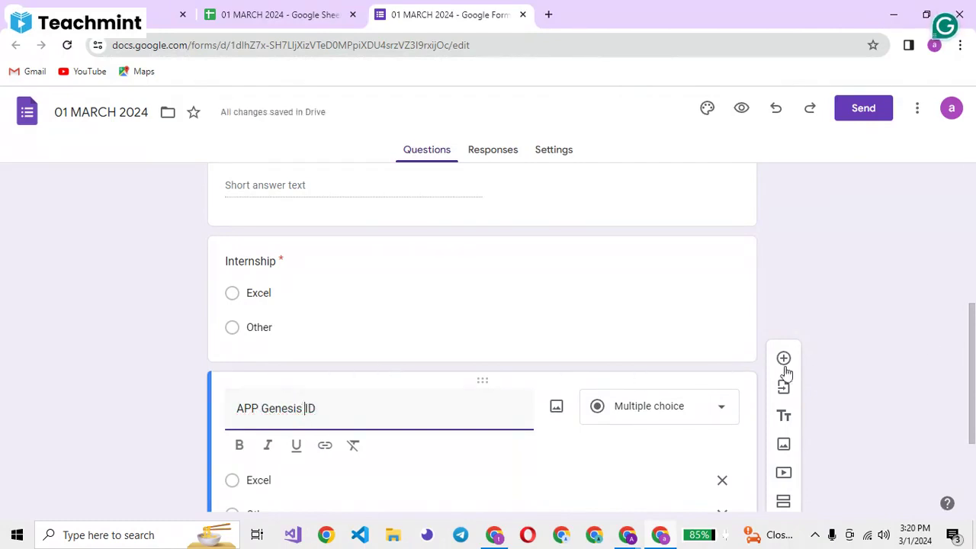
{"action": "left_click_drag", "start_coordinate": [973, 337], "coordinate": [972, 404]}
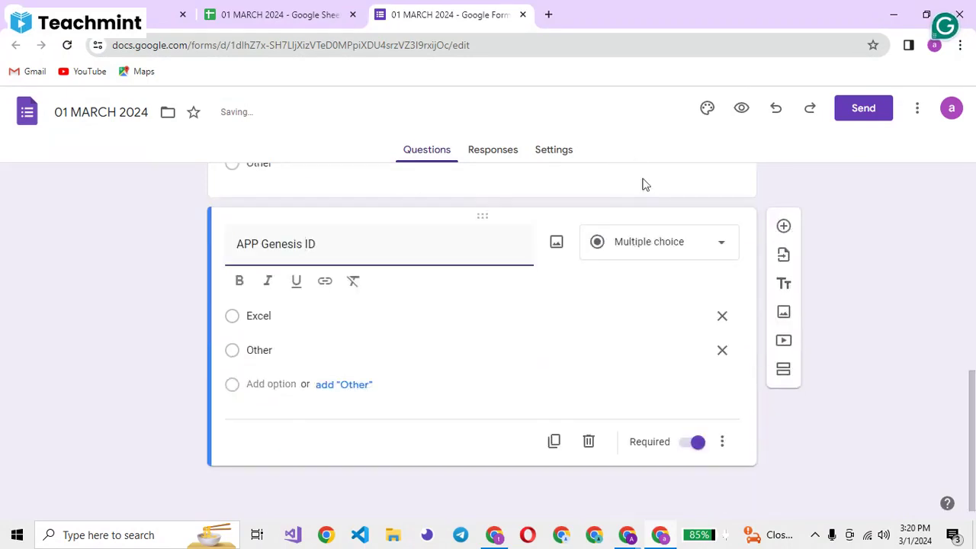
Change the APP Genesis ID question type to Short answer
{"action": "left_click", "coordinate": [652, 253]}
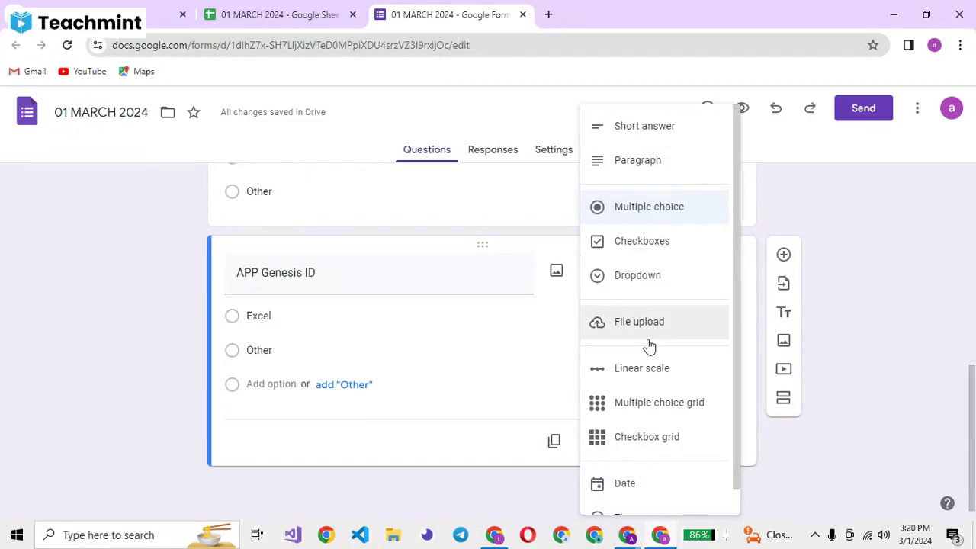
{"action": "left_click", "coordinate": [645, 126]}
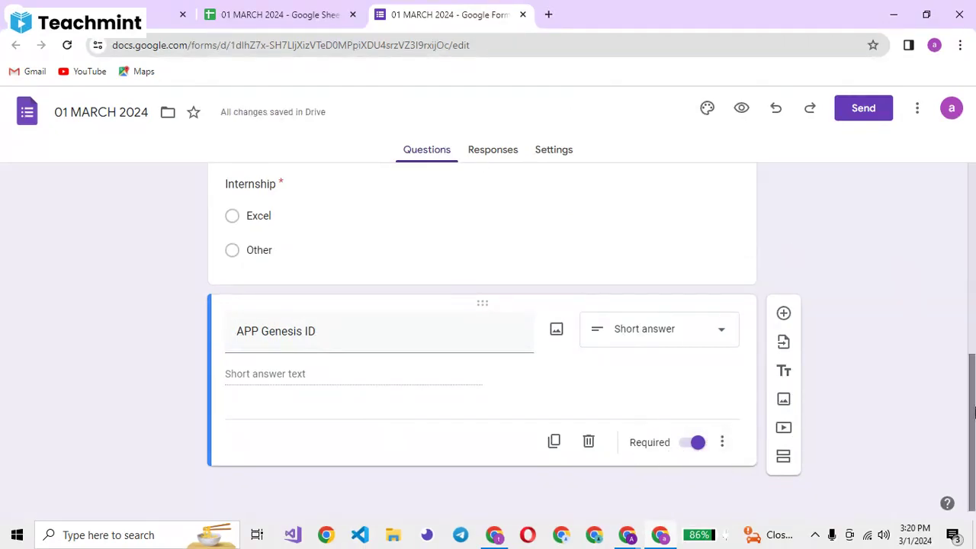
{"action": "left_click_drag", "start_coordinate": [973, 413], "coordinate": [952, 246]}
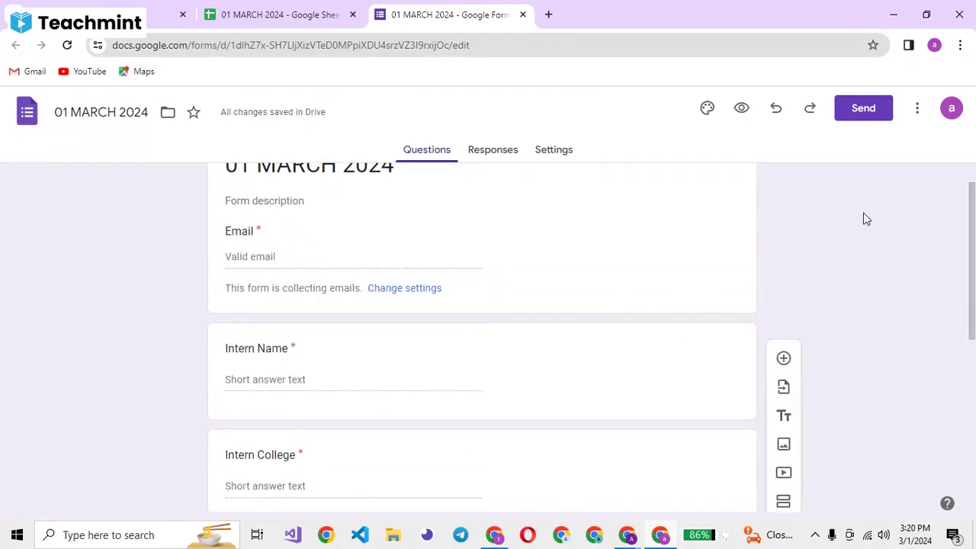
Copy the form's shortened share link, then switch to the Teachmint window
{"action": "left_click", "coordinate": [856, 115]}
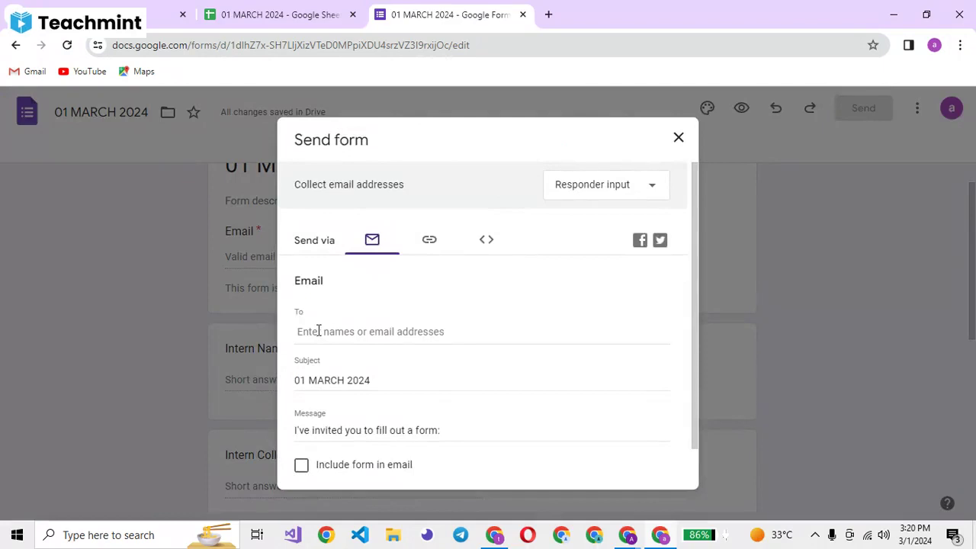
{"action": "left_click", "coordinate": [431, 244]}
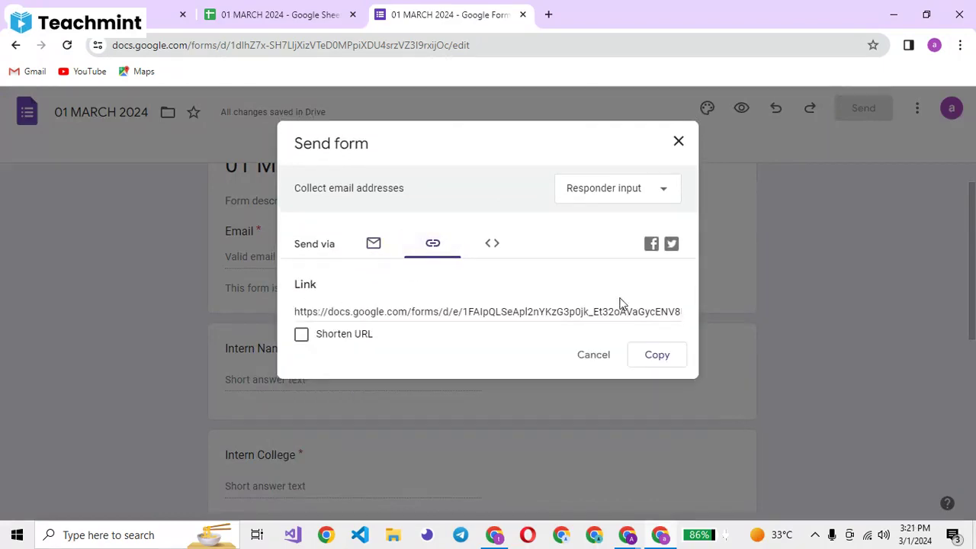
{"action": "left_click", "coordinate": [305, 336]}
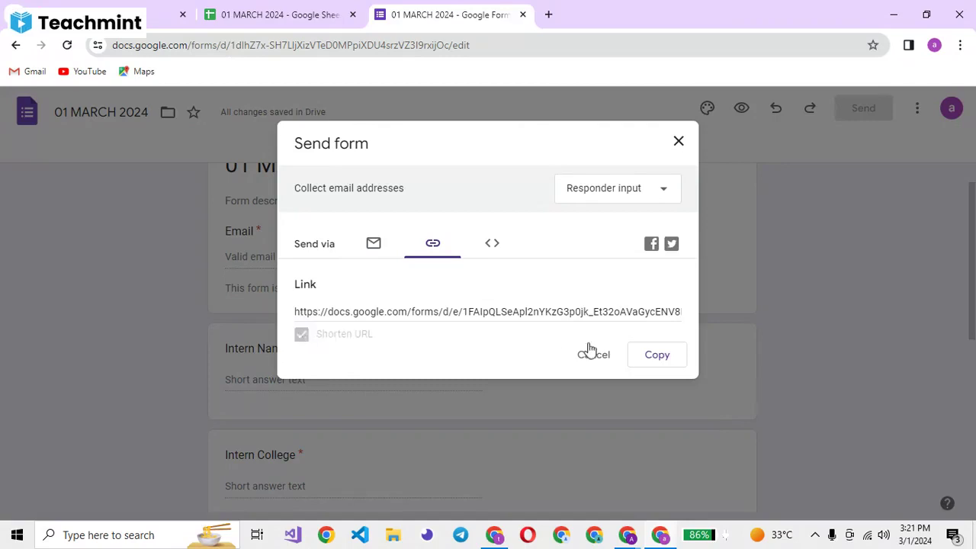
{"action": "left_click", "coordinate": [656, 355]}
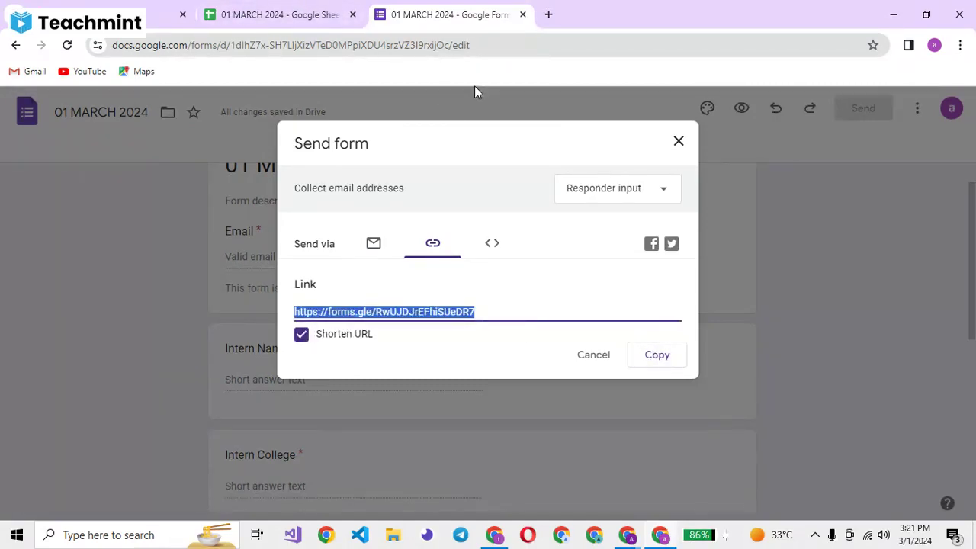
{"action": "key", "text": "alt+Tab"}
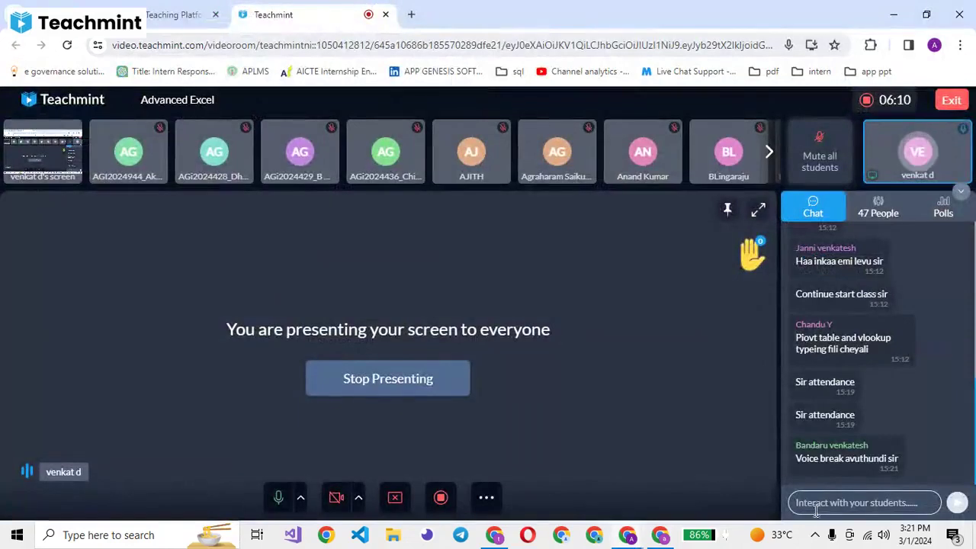
Paste and send the short form link in the Teachmint class chat, then return to Chrome
{"action": "left_click", "coordinate": [812, 499]}
{"action": "key", "text": "ctrl+v"}
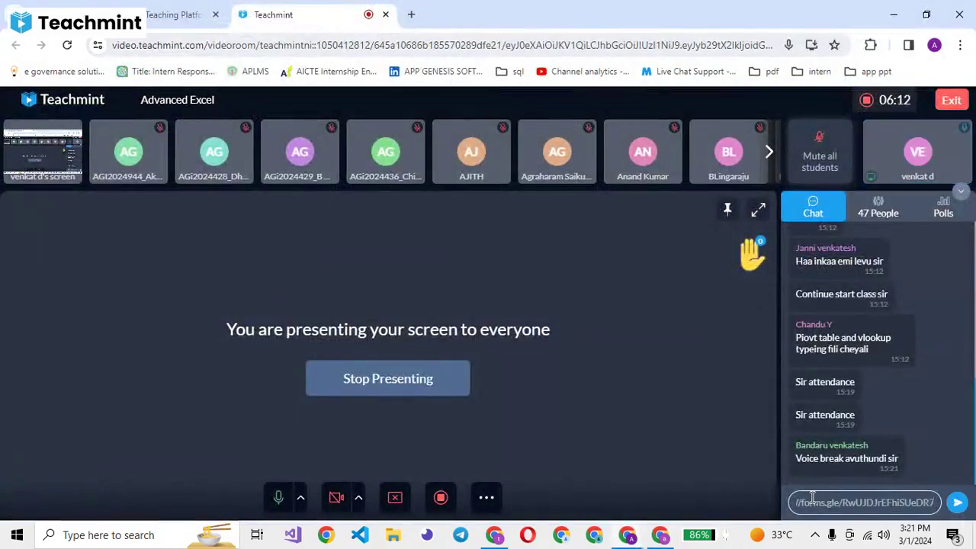
{"action": "key", "text": "Return"}
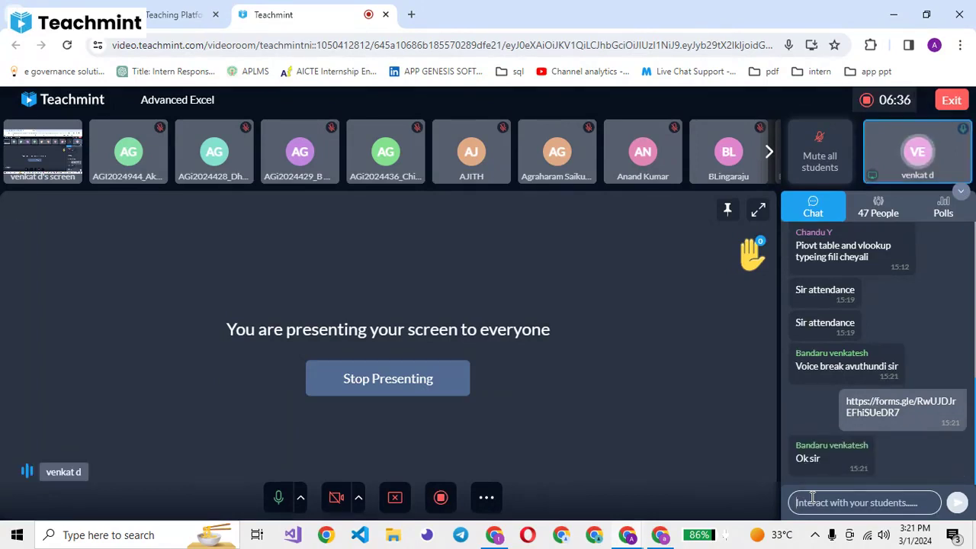
{"action": "key", "text": "alt+Tab"}
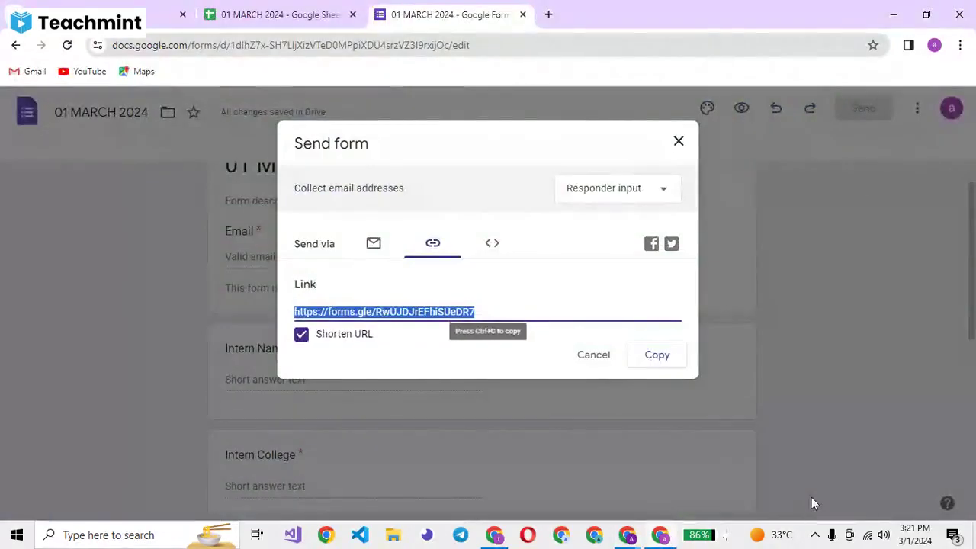
Copy the short form link, then open the linked response spreadsheet from the form's Responses page
{"action": "left_click", "coordinate": [657, 356]}
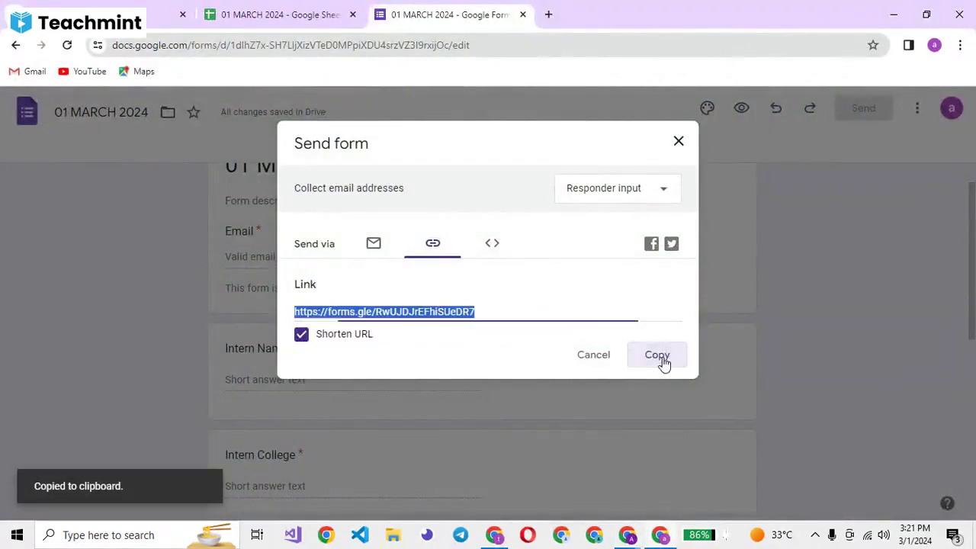
{"action": "left_click", "coordinate": [676, 145]}
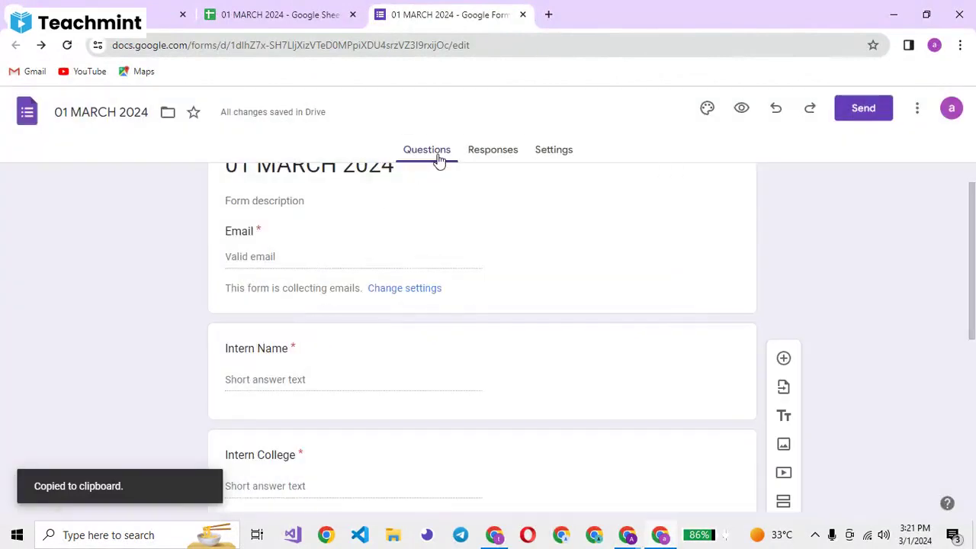
{"action": "left_click", "coordinate": [491, 156]}
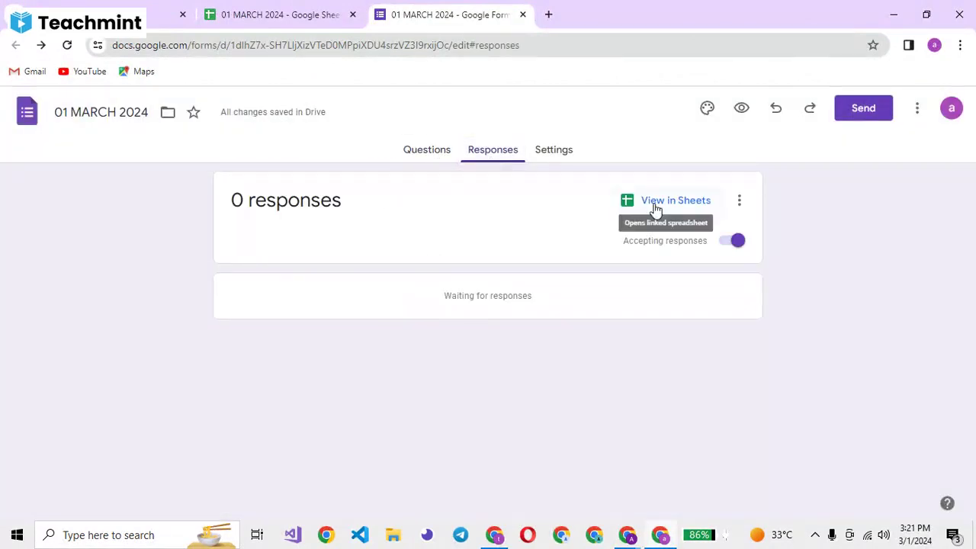
{"action": "left_click", "coordinate": [311, 10]}
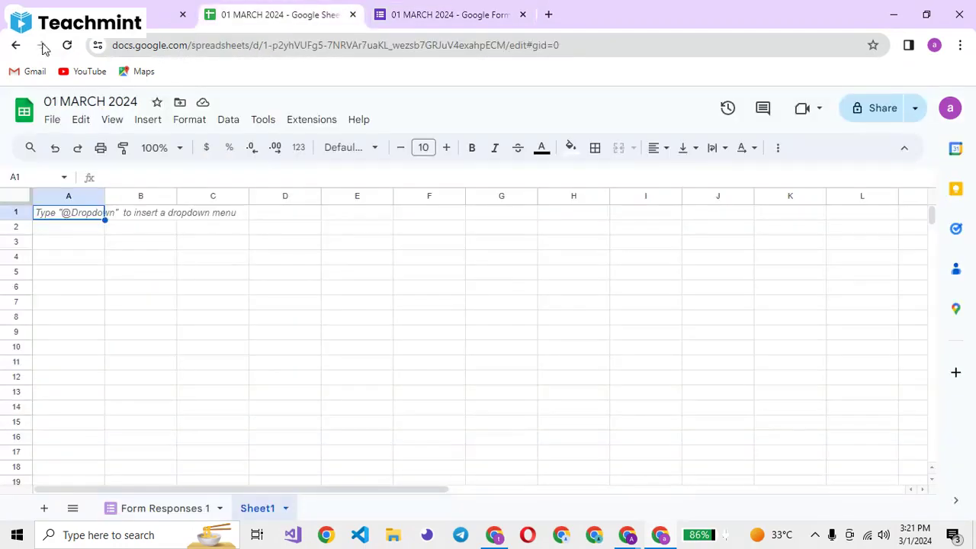
{"action": "left_click", "coordinate": [67, 47]}
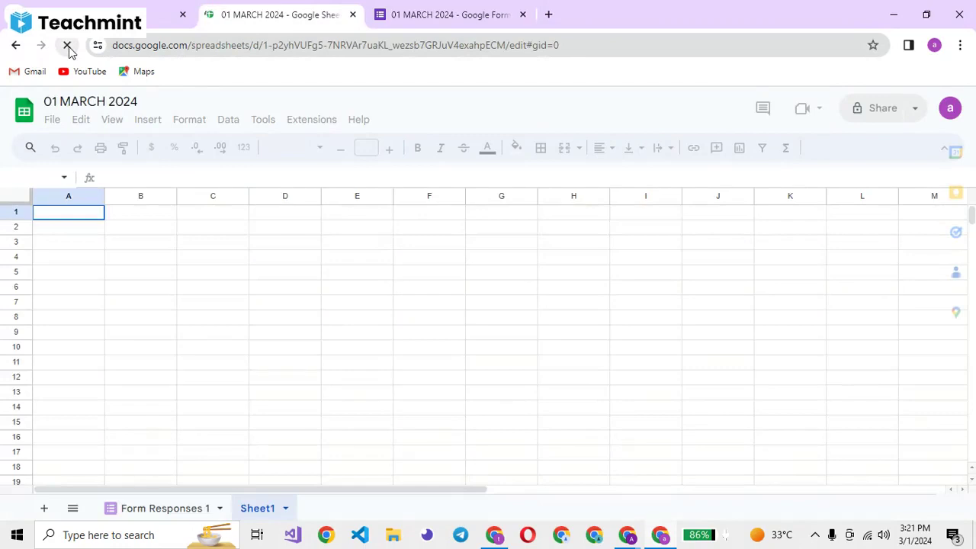
{"action": "left_click", "coordinate": [488, 11]}
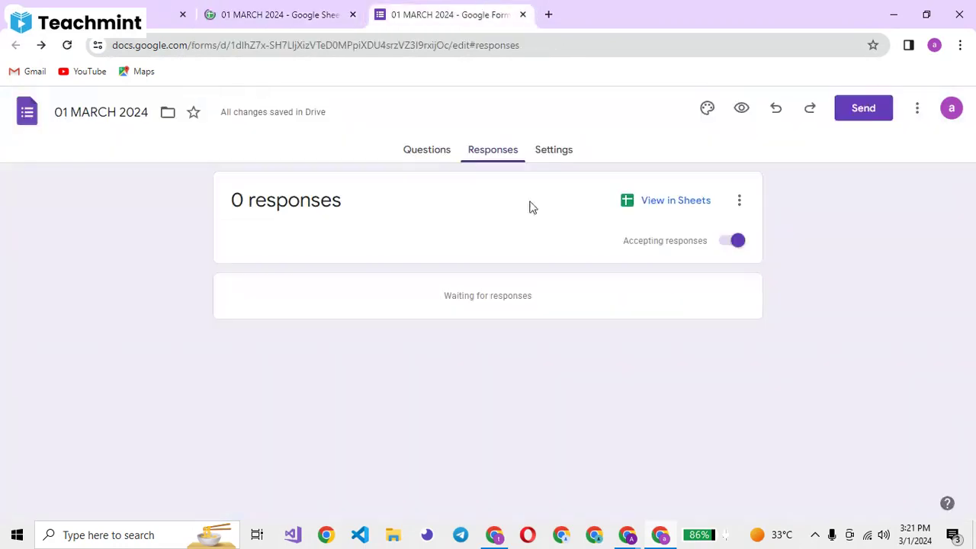
{"action": "left_click", "coordinate": [657, 202]}
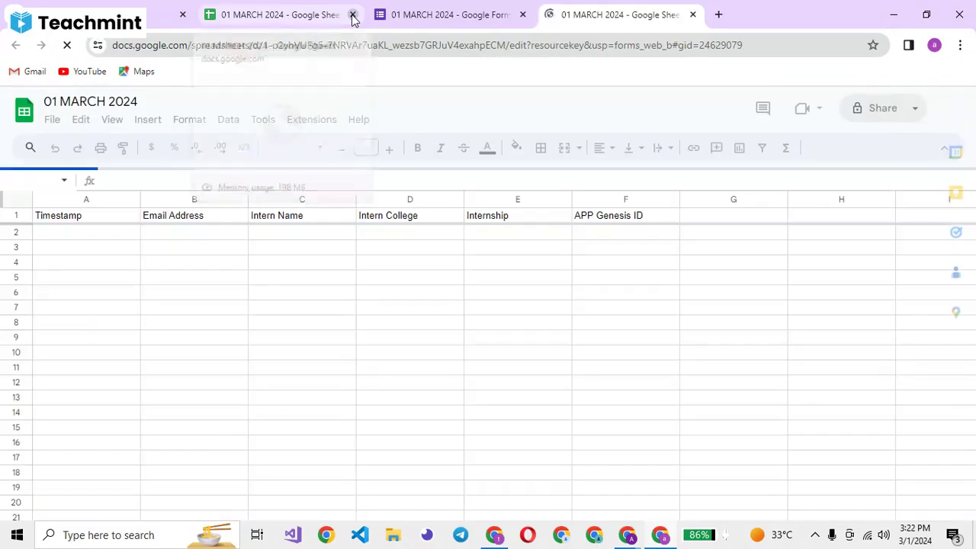
Close the older duplicate spreadsheet tab, check the classroom window, and return to the form
{"action": "left_click", "coordinate": [353, 15]}
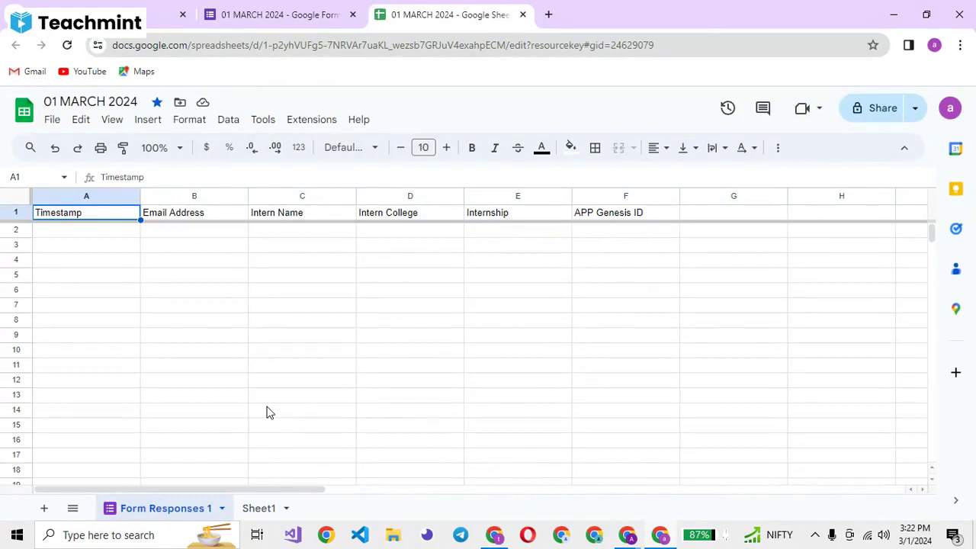
{"action": "key", "text": "alt+Tab"}
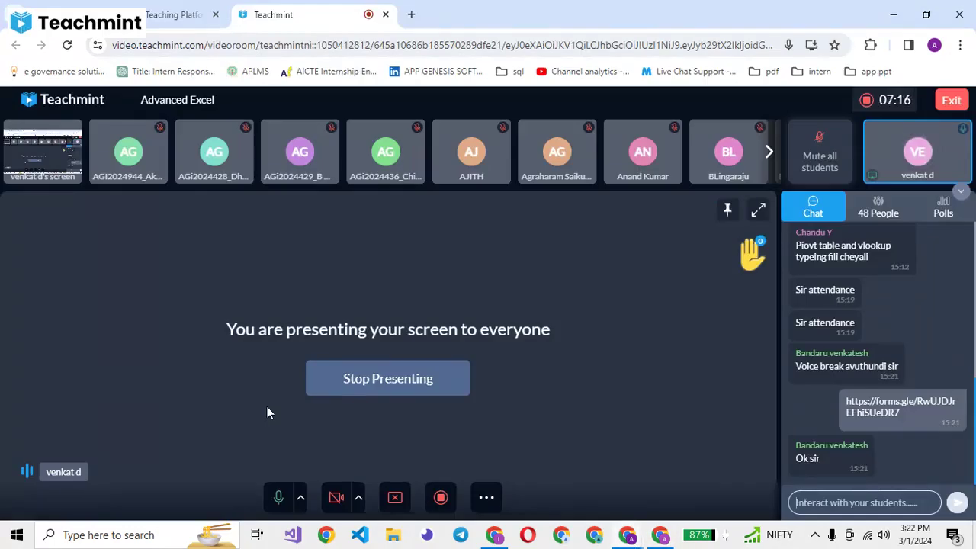
{"action": "key", "text": "alt+Tab"}
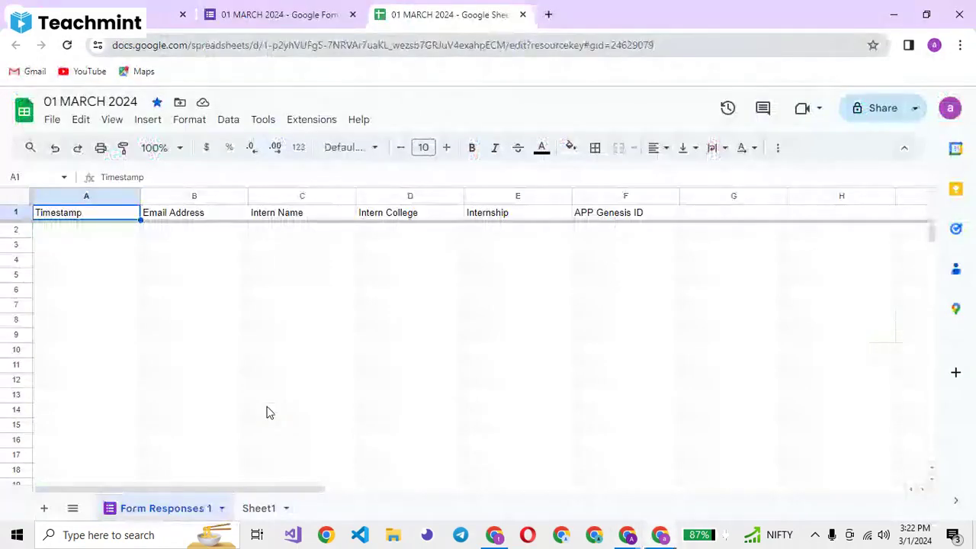
{"action": "left_click", "coordinate": [272, 14]}
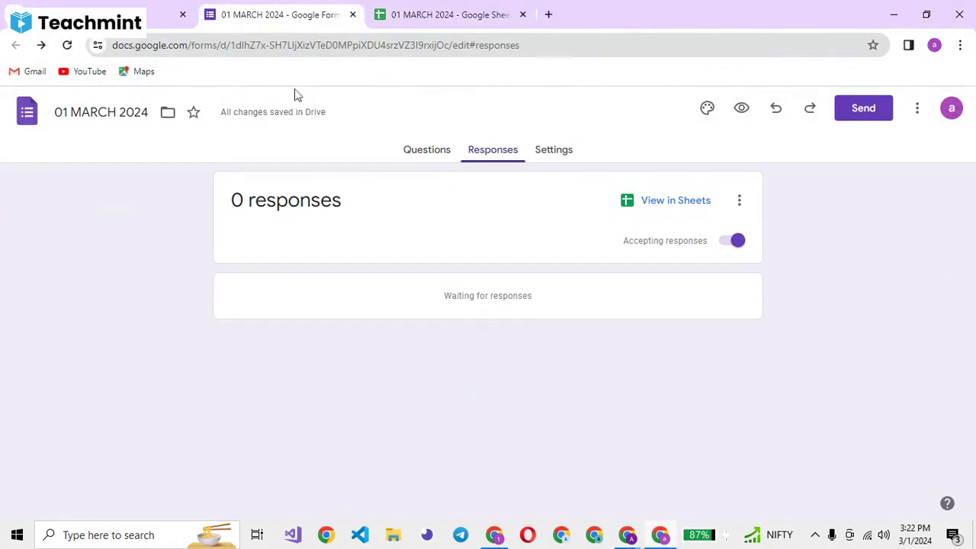
Duplicate the APP Genesis ID question and retitle the copy 'Payment completed'
{"action": "left_click", "coordinate": [426, 150]}
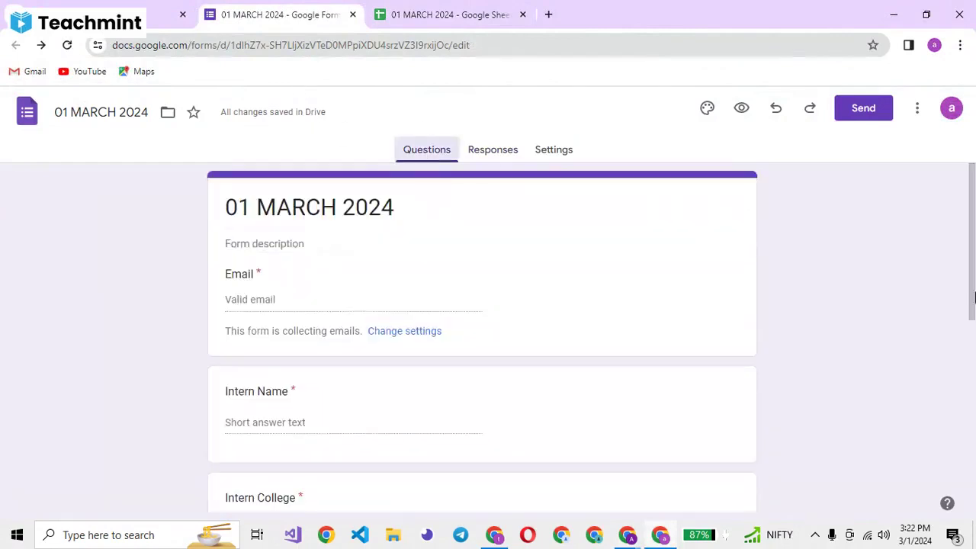
{"action": "left_click_drag", "start_coordinate": [972, 301], "coordinate": [973, 491]}
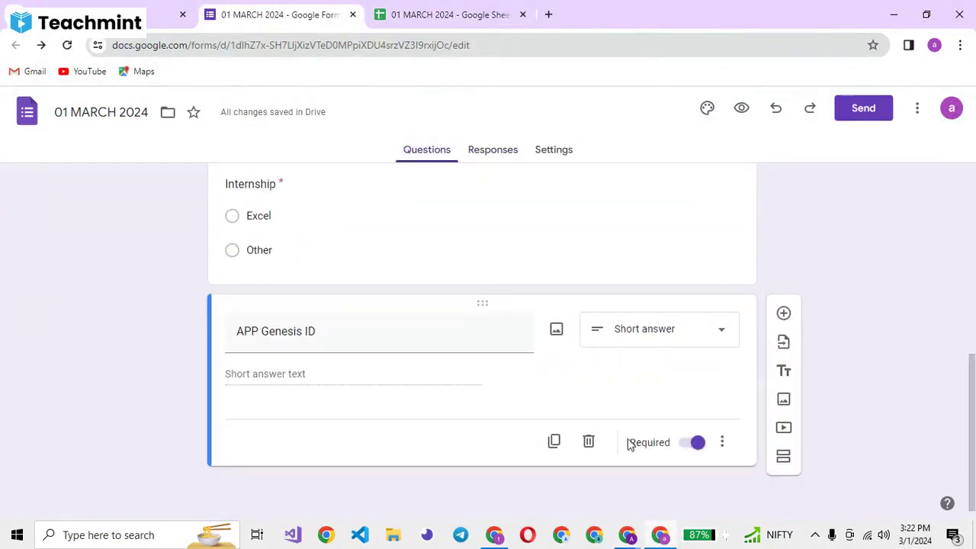
{"action": "left_click", "coordinate": [554, 442]}
{"action": "left_click", "coordinate": [341, 437]}
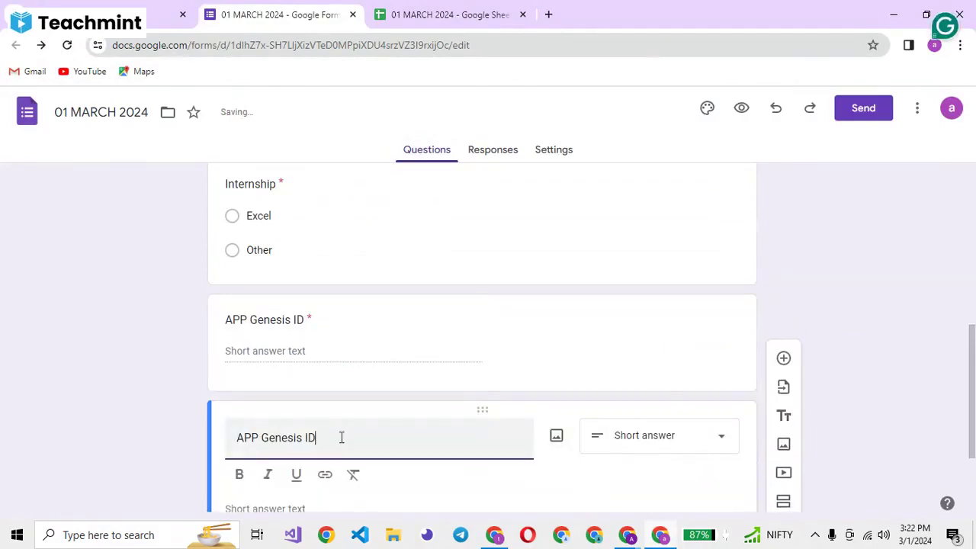
{"action": "key", "text": "BackSpace"}
{"action": "key", "text": "BackSpace"}
{"action": "key", "text": "BackSpace"}
{"action": "key", "text": "BackSpace"}
{"action": "key", "text": "BackSpace"}
{"action": "key", "text": "BackSpace"}
{"action": "key", "text": "BackSpace"}
{"action": "key", "text": "BackSpace"}
{"action": "key", "text": "BackSpace"}
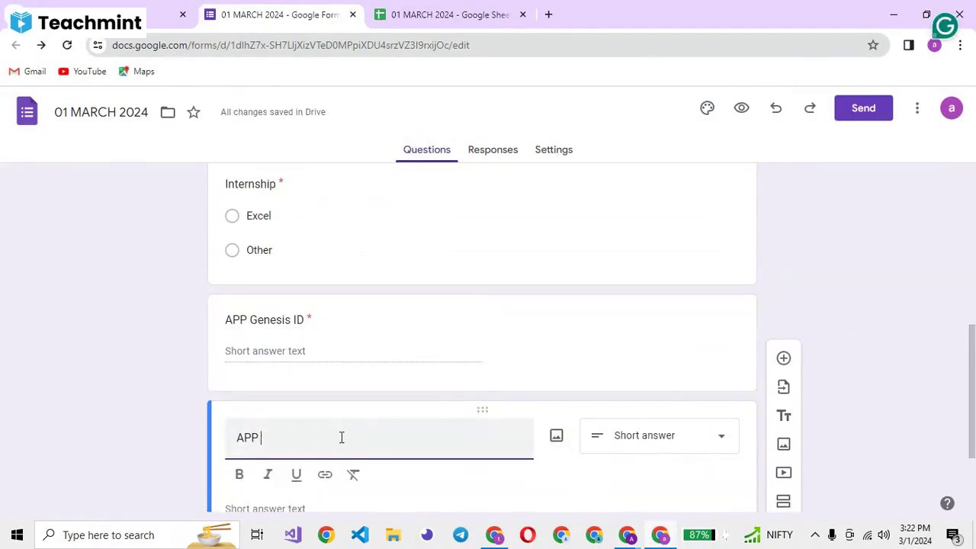
{"action": "key", "text": "BackSpace"}
{"action": "key", "text": "BackSpace"}
{"action": "key", "text": "BackSpace"}
{"action": "type", "text": "Pa"}
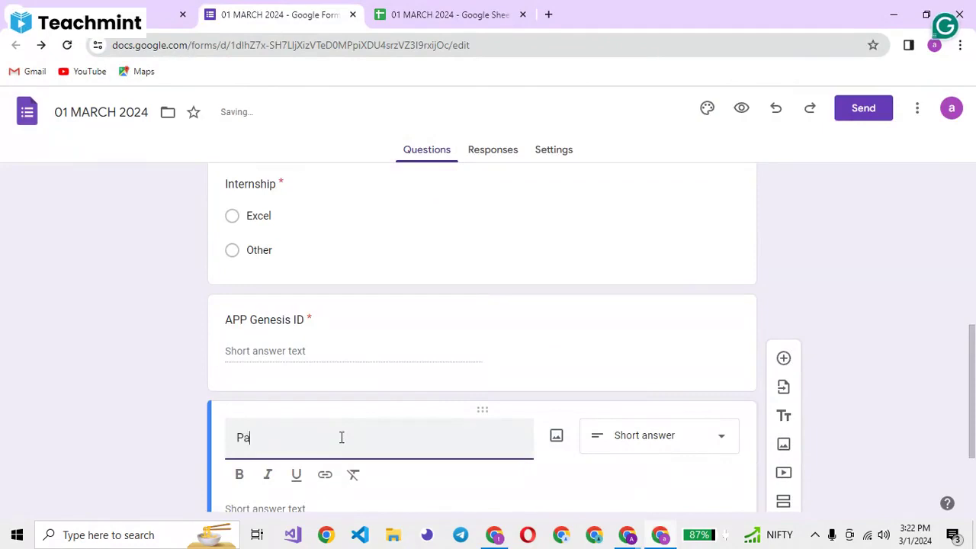
{"action": "type", "text": "yment"}
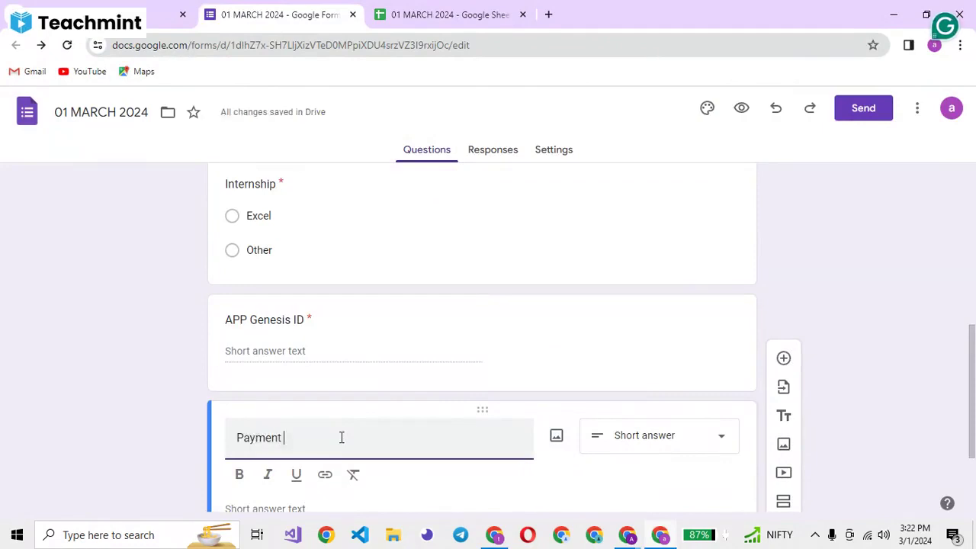
{"action": "type", "text": " c"}
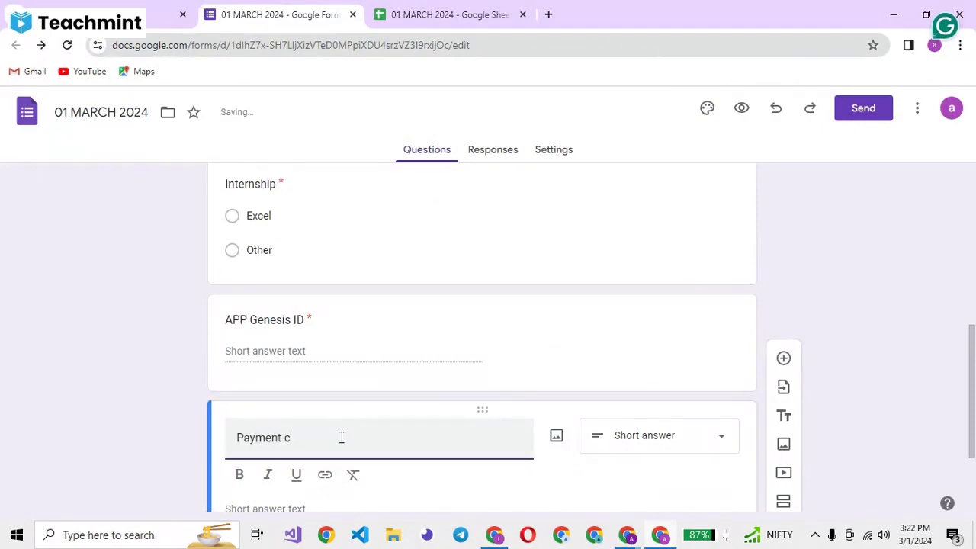
{"action": "type", "text": "omplet"}
{"action": "type", "text": "ed"}
Make 'Payment completed' a multiple-choice question with options Yes and No
{"action": "scroll", "coordinate": [974, 349], "scroll_direction": "down", "scroll_amount": 2}
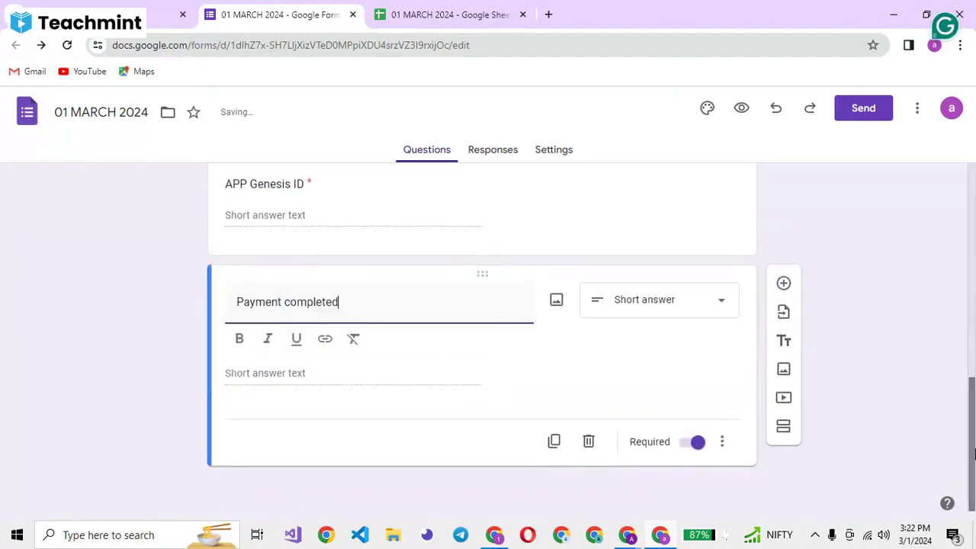
{"action": "left_click", "coordinate": [687, 302]}
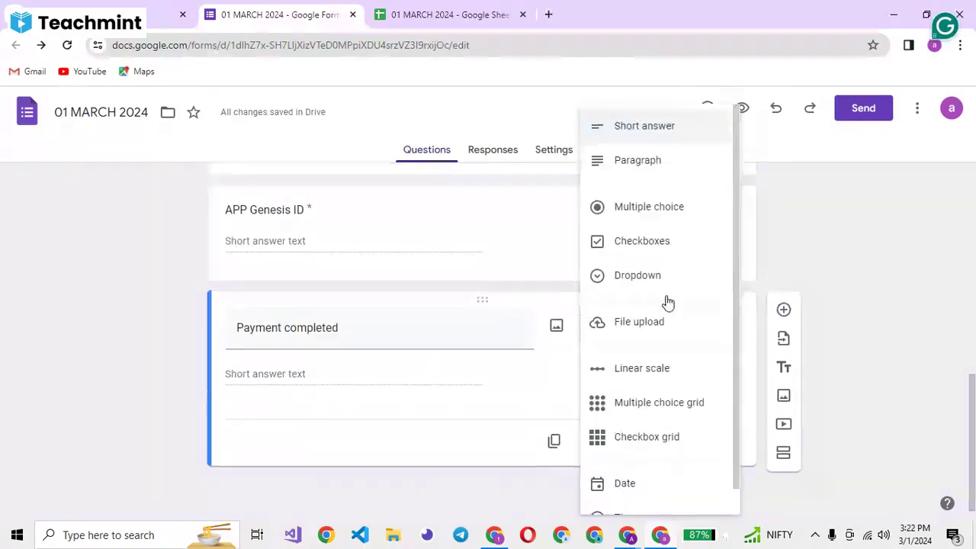
{"action": "left_click", "coordinate": [629, 135]}
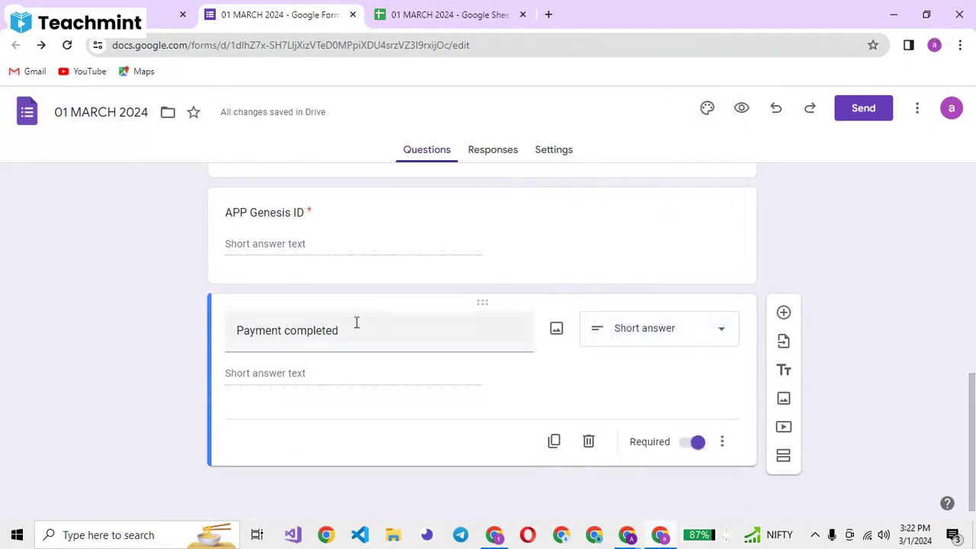
{"action": "left_click", "coordinate": [636, 345]}
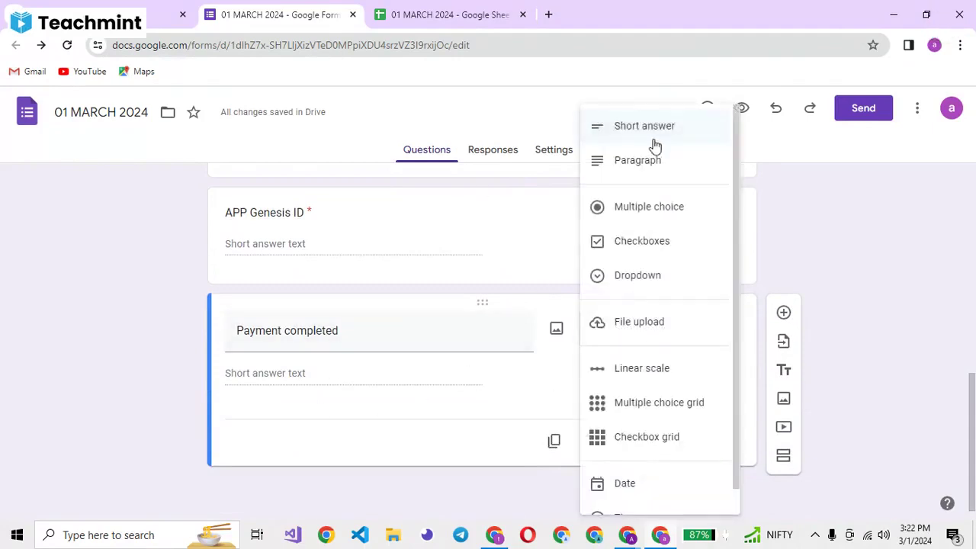
{"action": "left_click", "coordinate": [649, 217]}
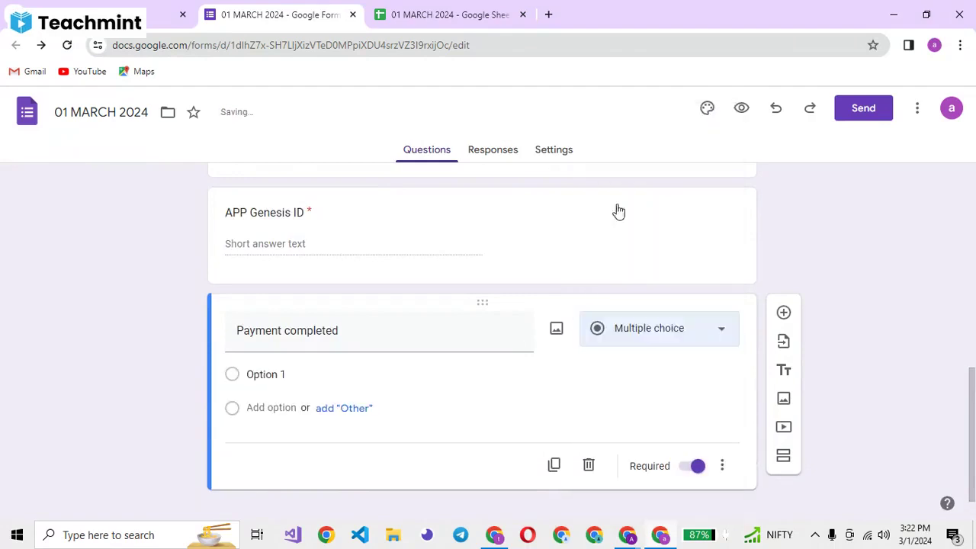
{"action": "left_click", "coordinate": [302, 379]}
{"action": "type", "text": "Yes"}
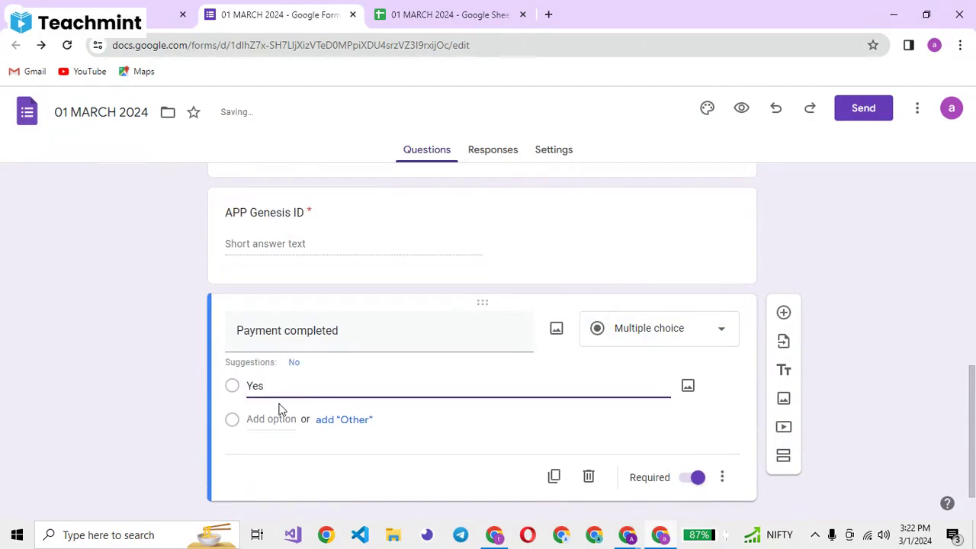
{"action": "left_click", "coordinate": [280, 409]}
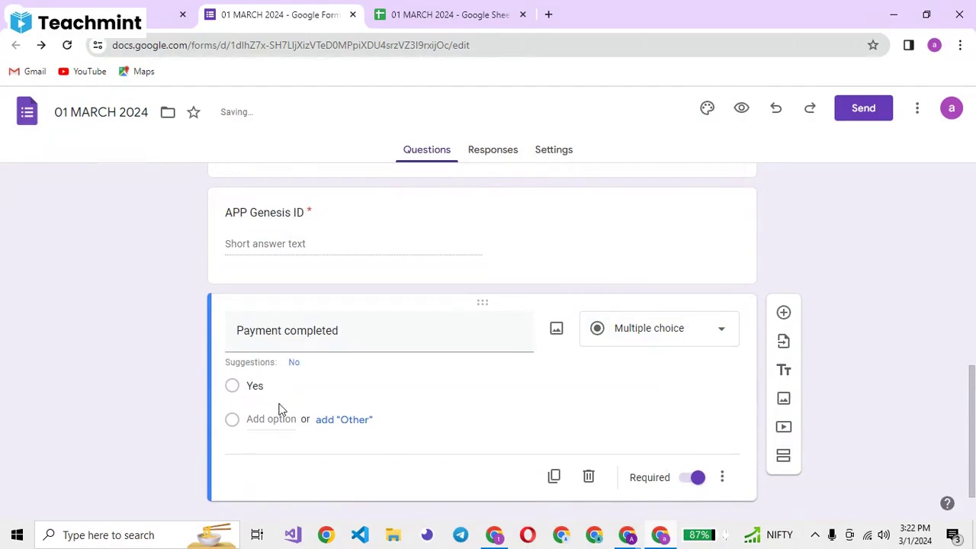
{"action": "left_click", "coordinate": [293, 363]}
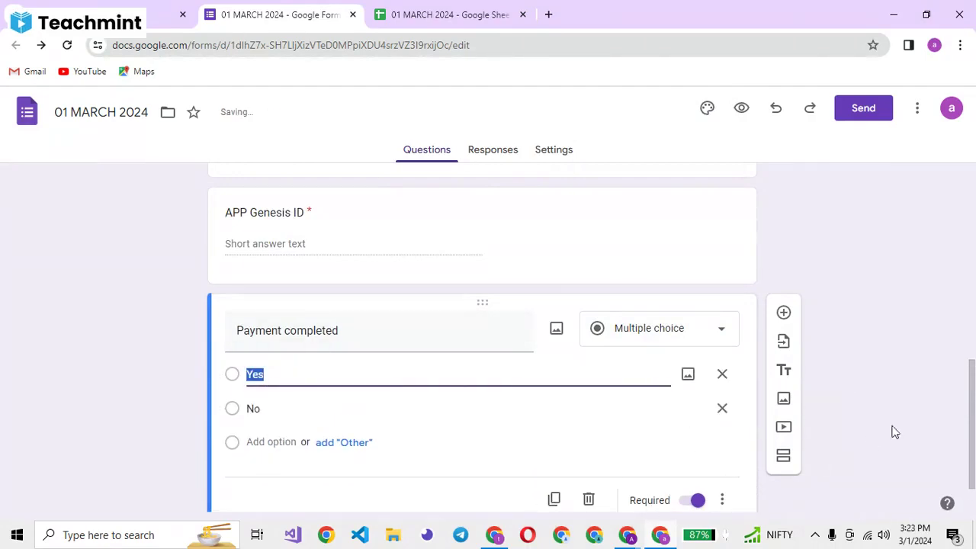
Reload the response spreadsheet so the new Payment completed column appears after APP Genesis ID
{"action": "left_click", "coordinate": [456, 7]}
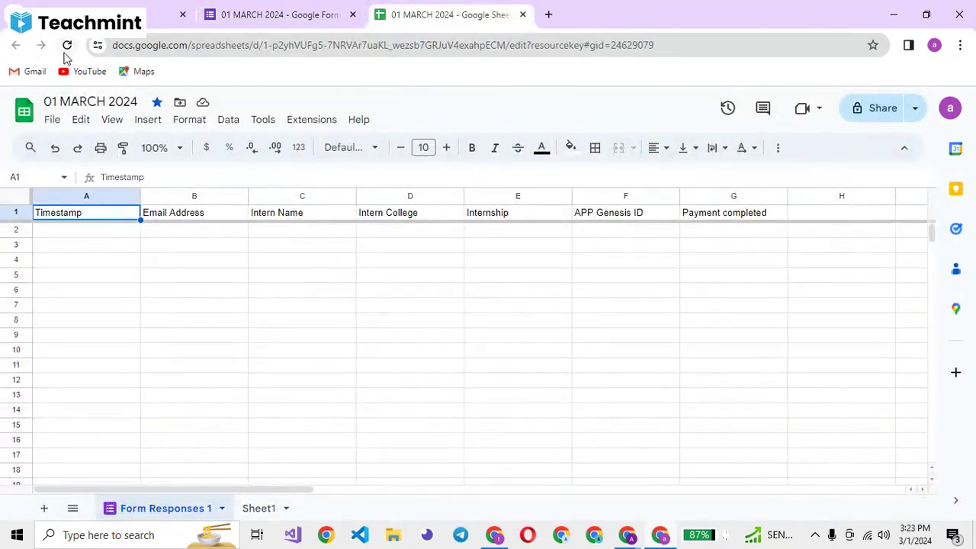
{"action": "left_click", "coordinate": [66, 54]}
Pause and immediately resume the Teachmint class recording, then return to the spreadsheet
{"action": "key", "text": "alt+Tab"}
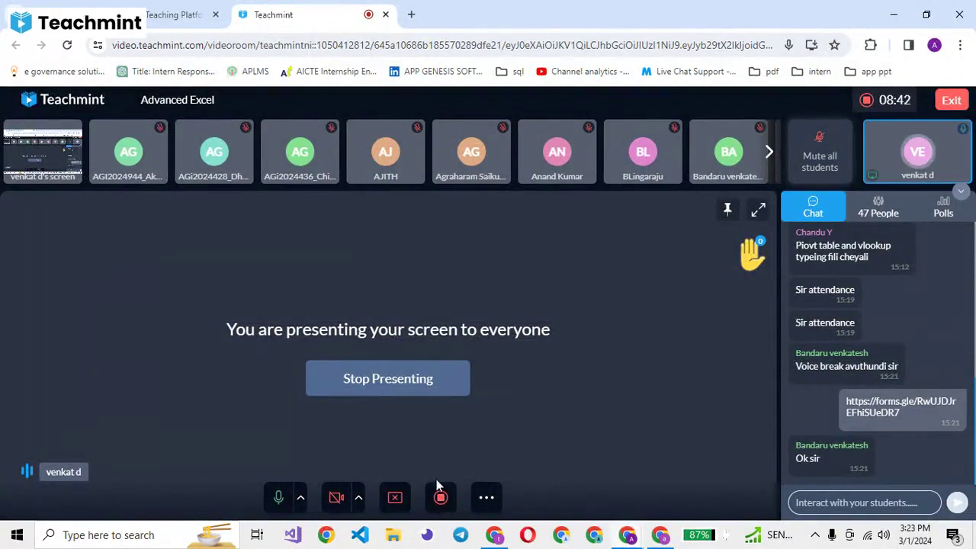
{"action": "left_click", "coordinate": [440, 497]}
{"action": "left_click", "coordinate": [440, 497]}
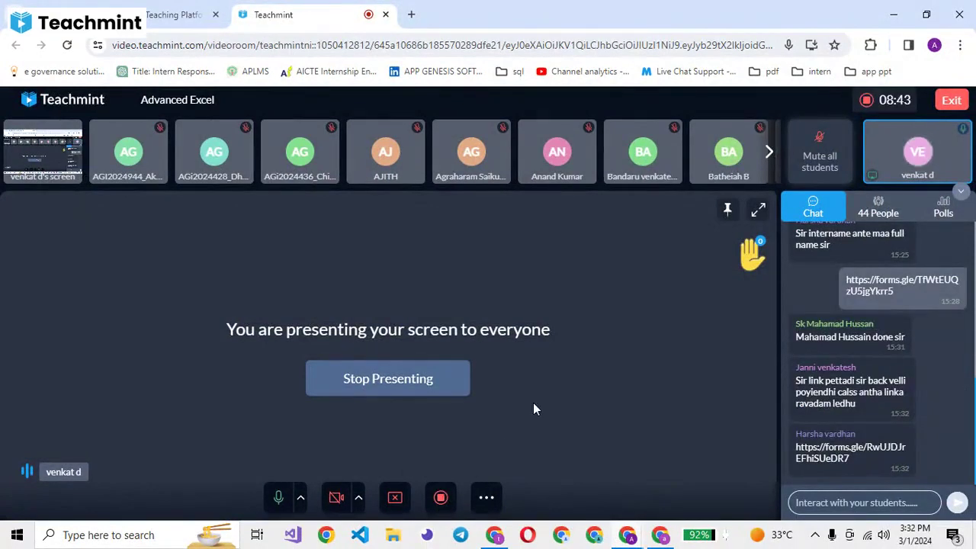
{"action": "key", "text": "alt+Tab"}
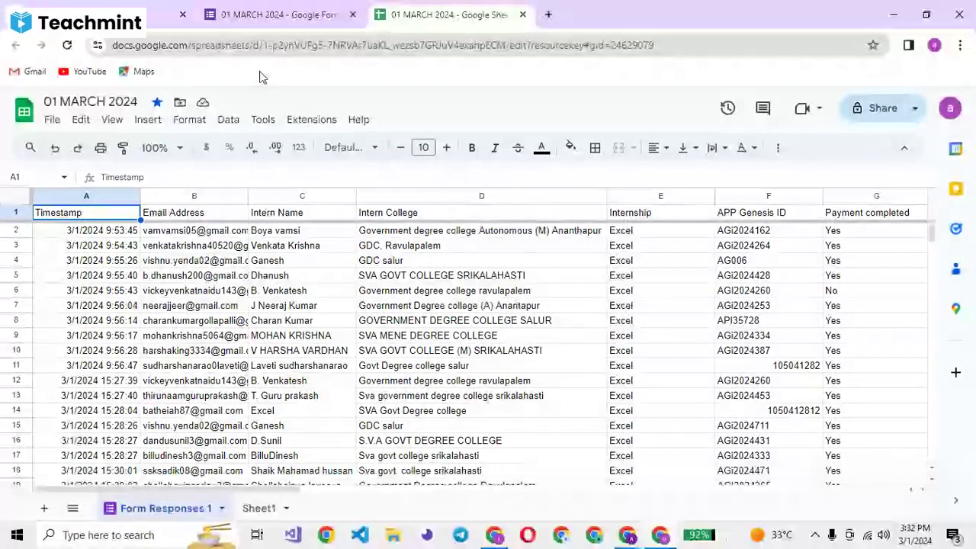
View the Tools > Manage form submenu, then switch to the Teachmint classroom
{"action": "left_click", "coordinate": [259, 122]}
{"action": "mouse_move", "coordinate": [321, 170]}
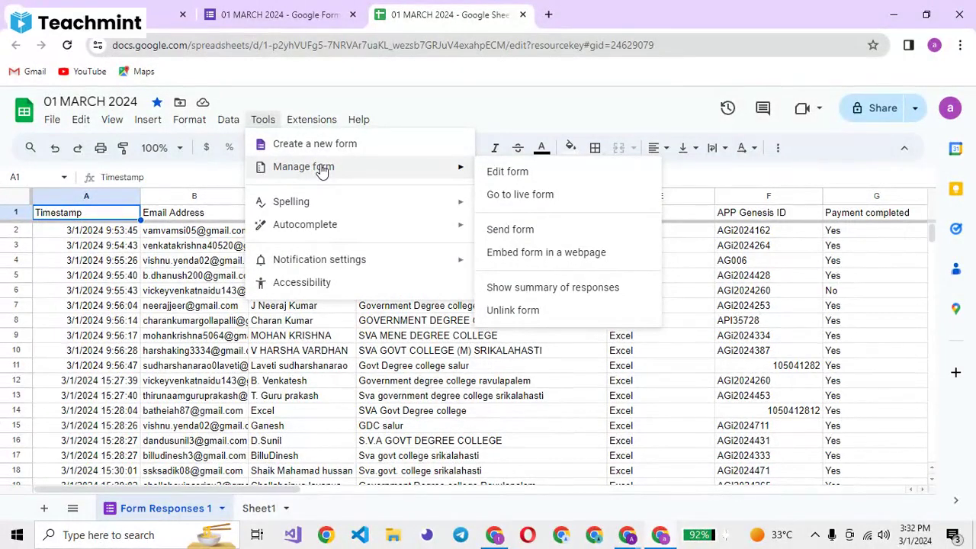
{"action": "key", "text": "alt+Tab"}
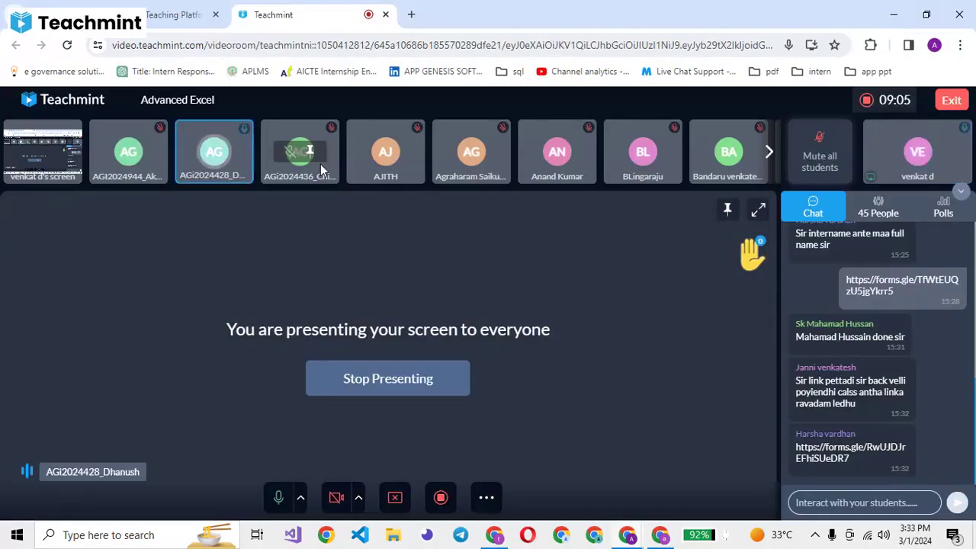
Switch from Teachmint back to the filled Form Responses 1 sheet
{"action": "key", "text": "alt+Tab"}
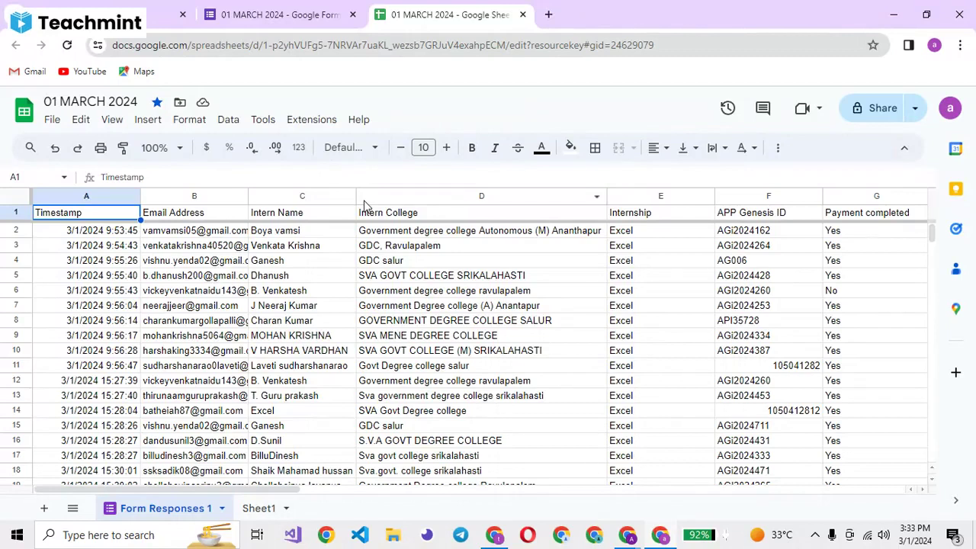
Open Extensions, then Tools to show the Manage form commands
{"action": "left_click", "coordinate": [305, 121]}
{"action": "left_click", "coordinate": [262, 119]}
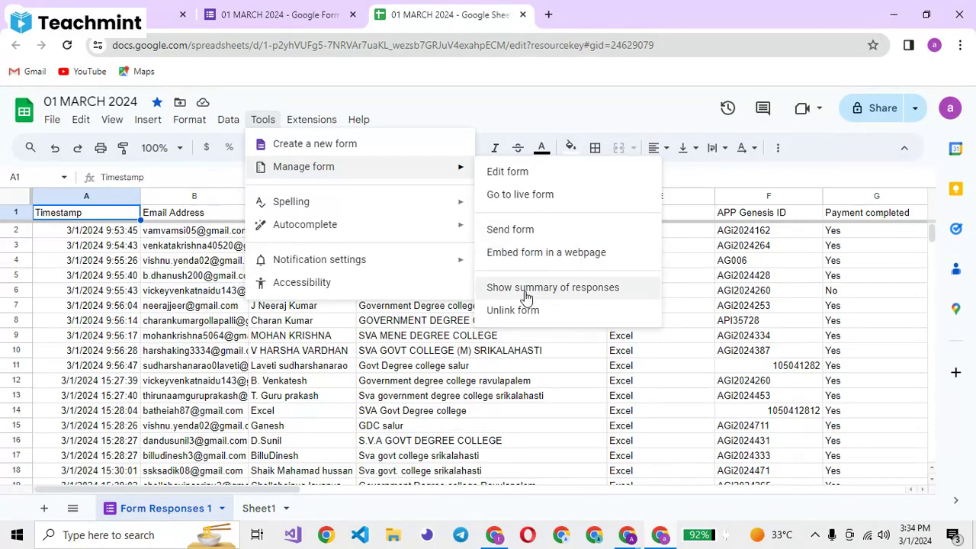
Open the form's summary of 23 responses, then return to the response spreadsheet
{"action": "left_click", "coordinate": [525, 293]}
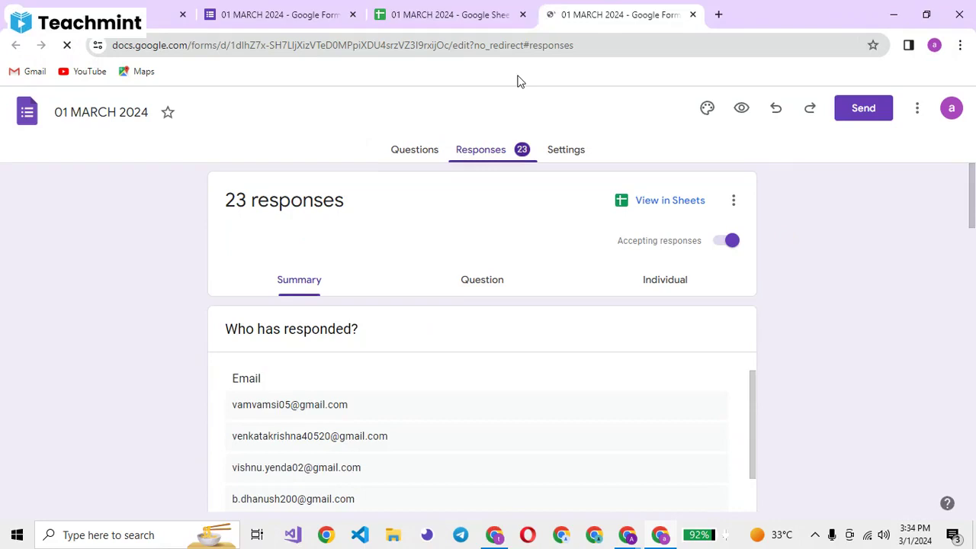
{"action": "left_click", "coordinate": [427, 14]}
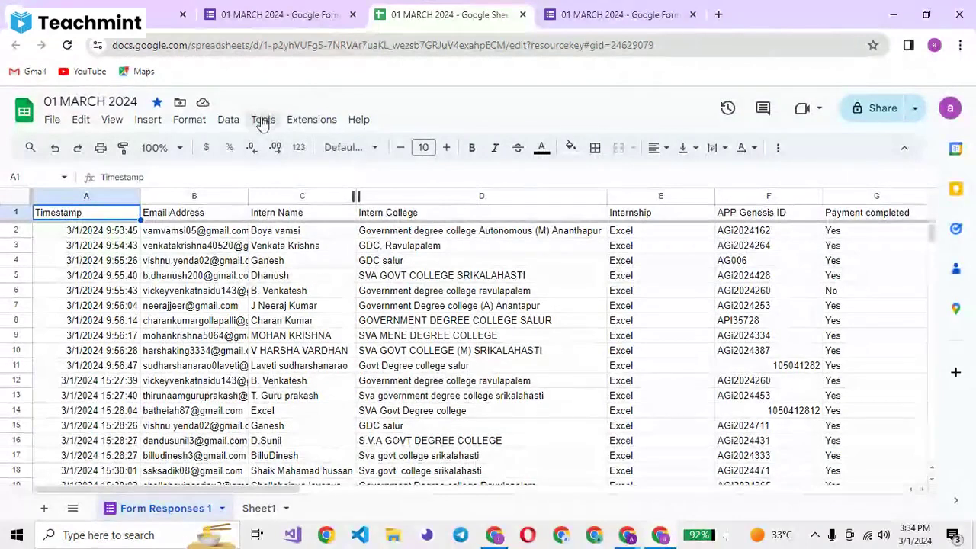
Browse and close the Tools menu's form options, then open the Extensions list showing Autocrat
{"action": "left_click", "coordinate": [262, 122]}
{"action": "mouse_move", "coordinate": [338, 173]}
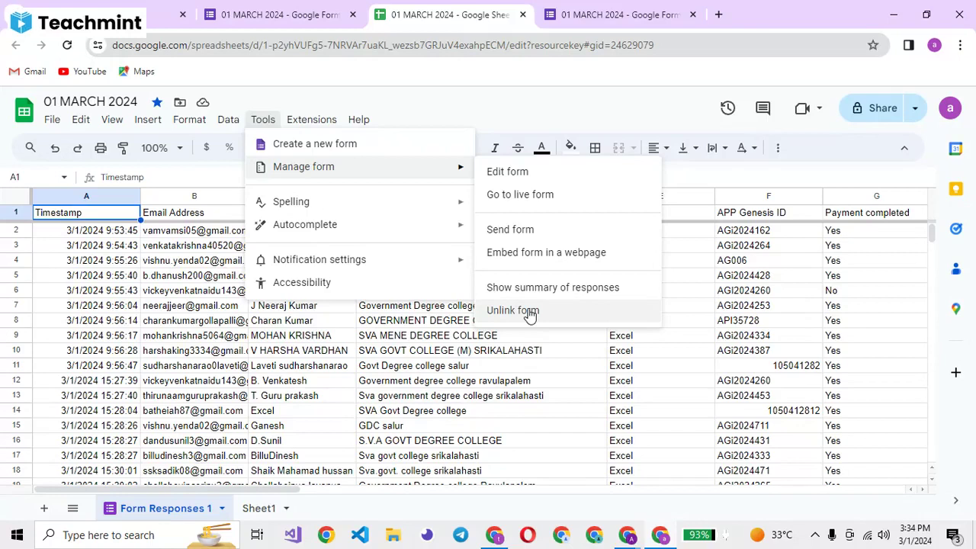
{"action": "left_click", "coordinate": [270, 177]}
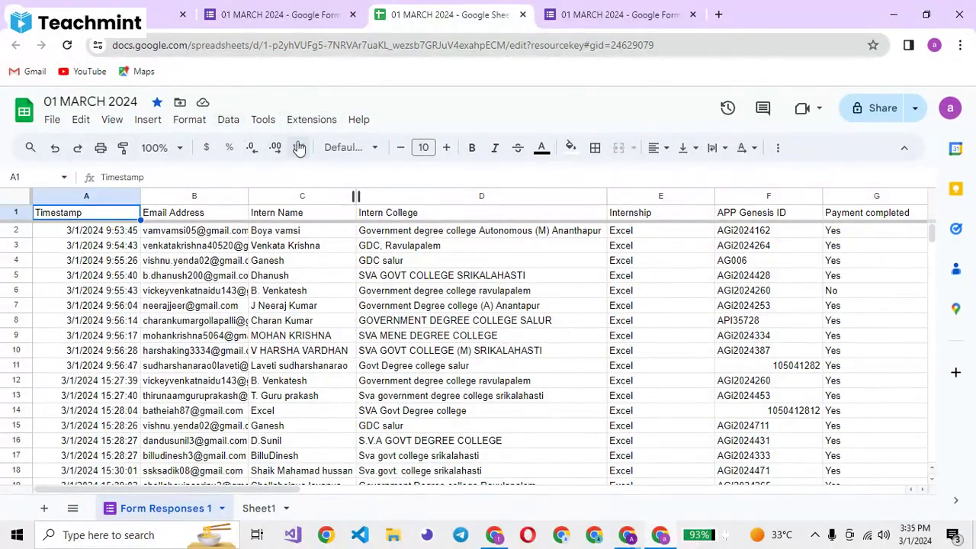
{"action": "left_click", "coordinate": [261, 122]}
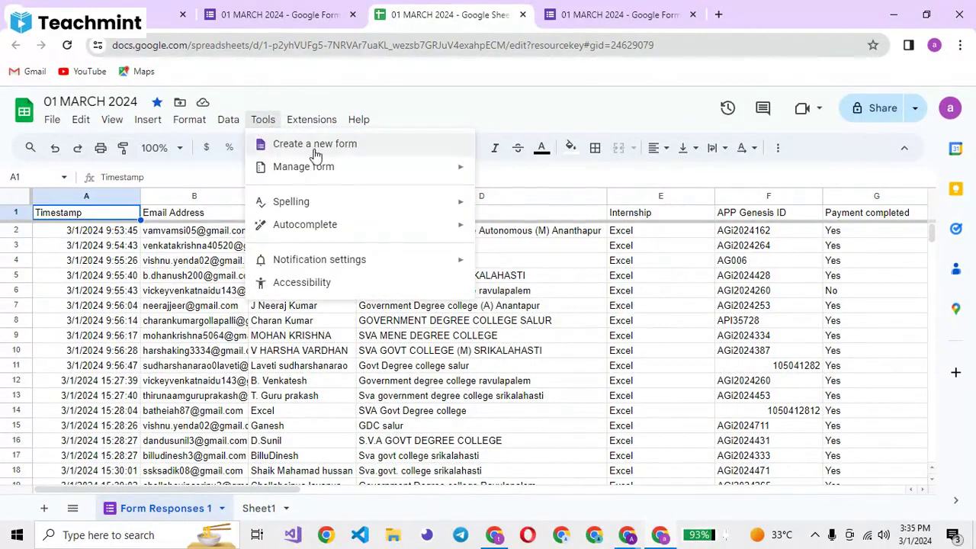
{"action": "mouse_move", "coordinate": [326, 204]}
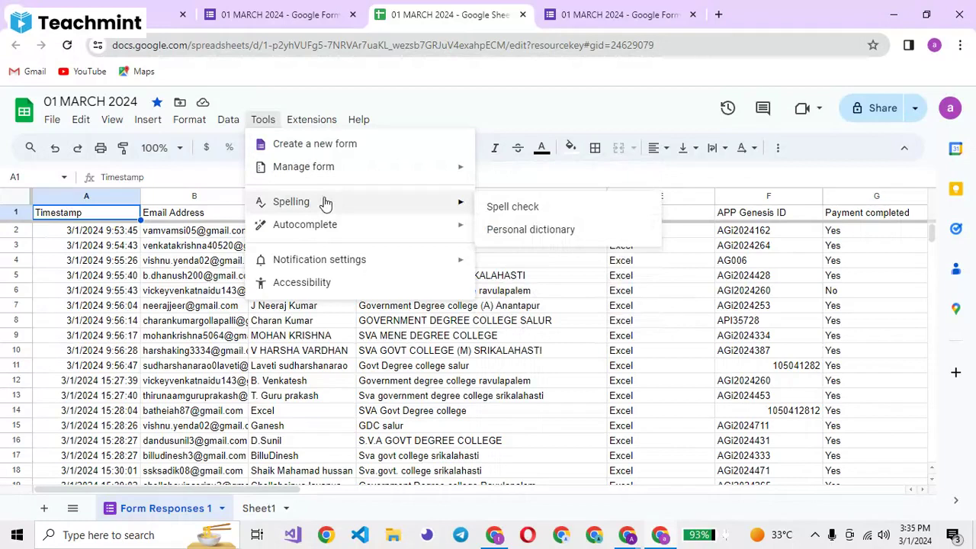
{"action": "left_click", "coordinate": [261, 119]}
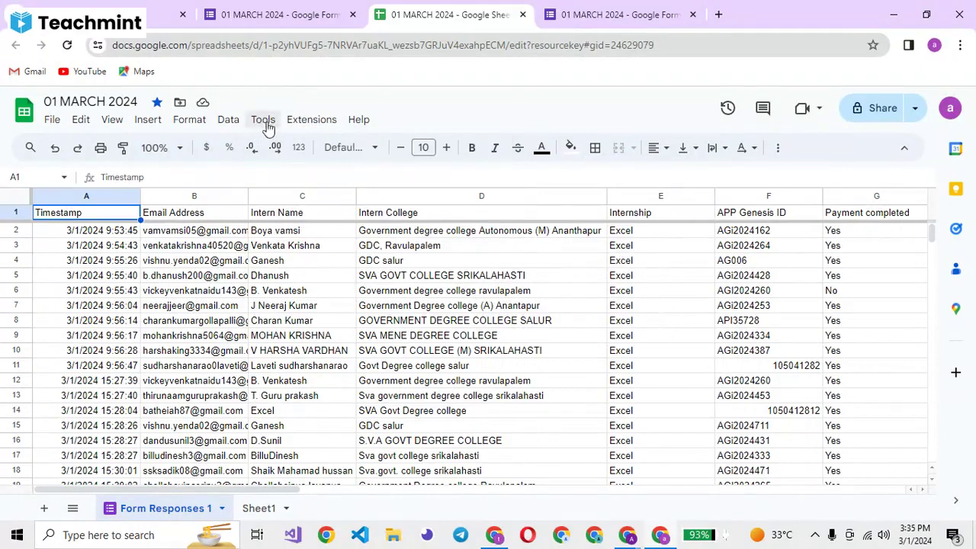
{"action": "left_click", "coordinate": [312, 129]}
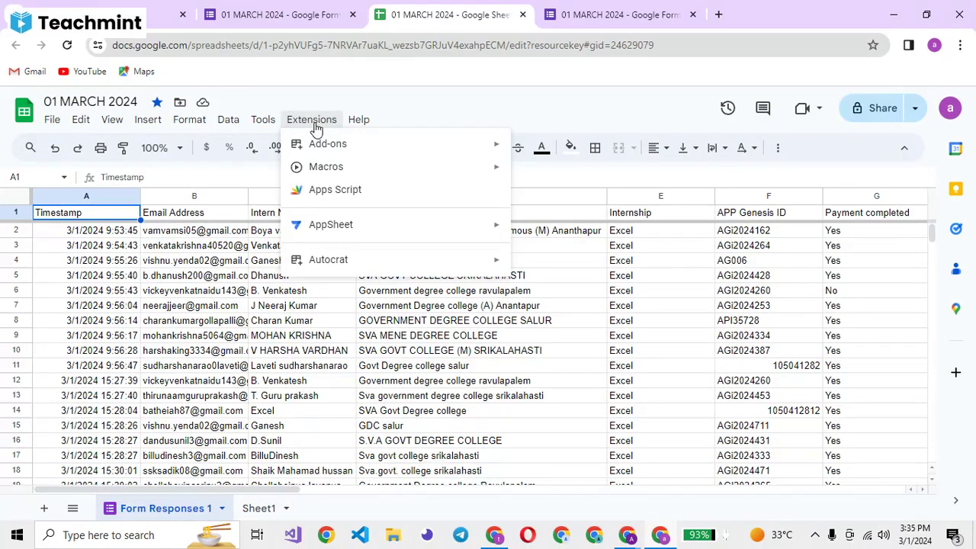
Reopen the Extensions menu to show Add-ons with Get add-ons and Manage add-ons
{"action": "mouse_move", "coordinate": [342, 267]}
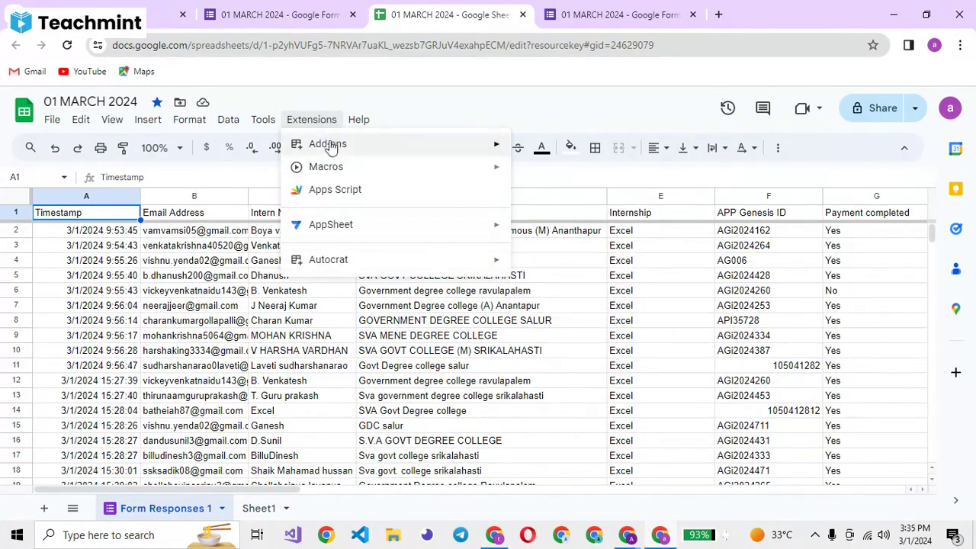
{"action": "mouse_move", "coordinate": [328, 145]}
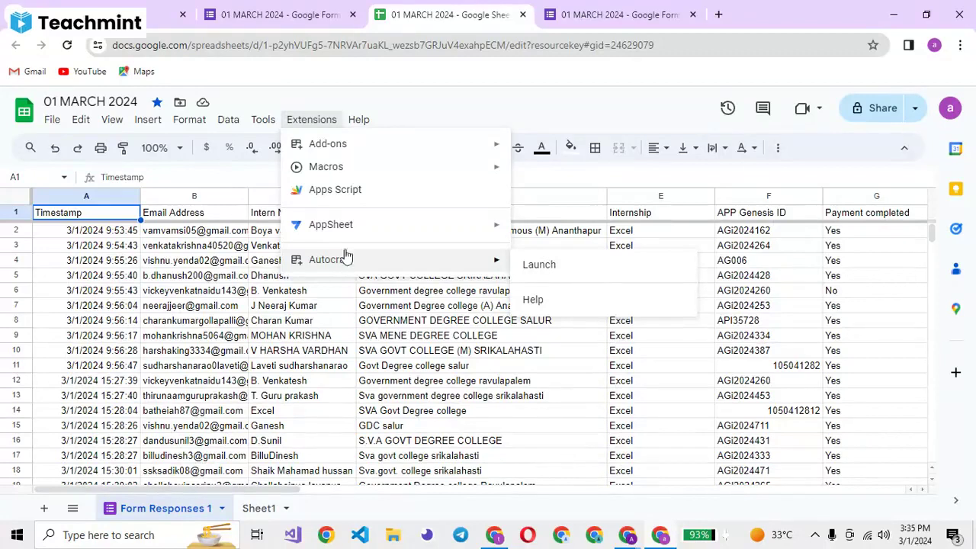
{"action": "mouse_move", "coordinate": [259, 121]}
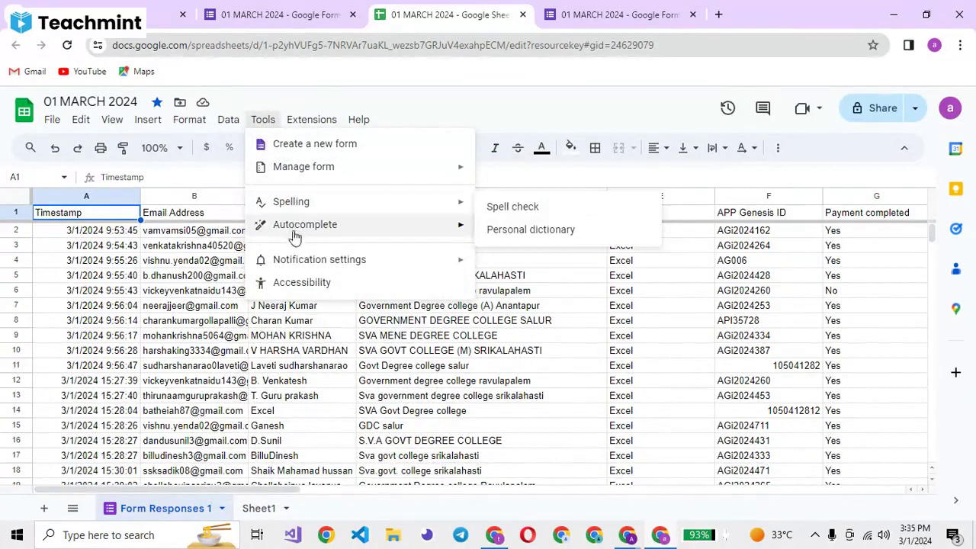
{"action": "left_click", "coordinate": [320, 127]}
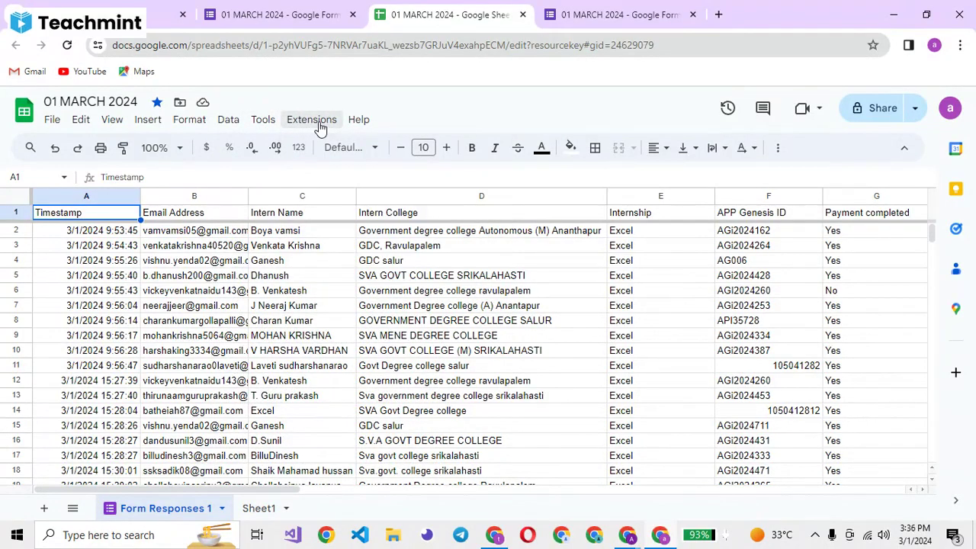
{"action": "left_click", "coordinate": [320, 126]}
{"action": "mouse_move", "coordinate": [364, 145]}
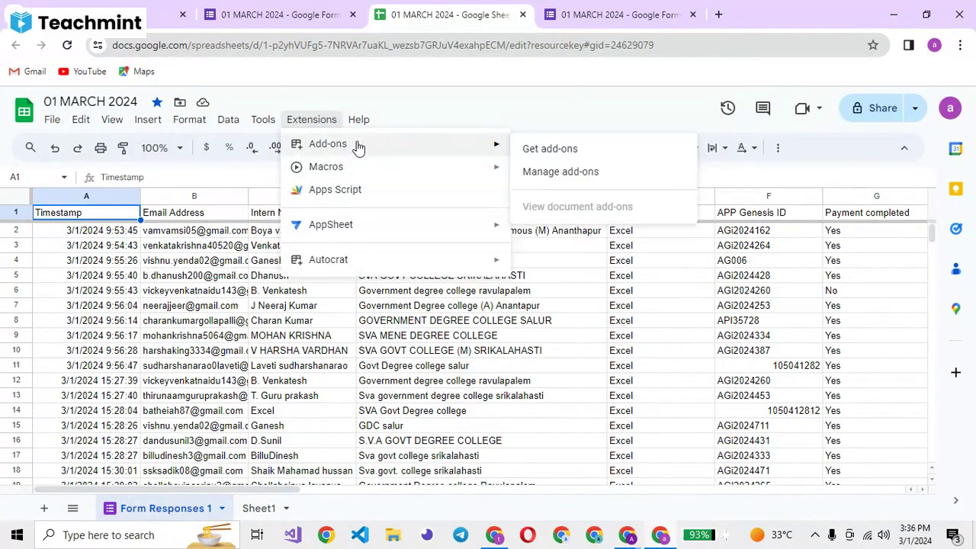
{"action": "mouse_move", "coordinate": [433, 221]}
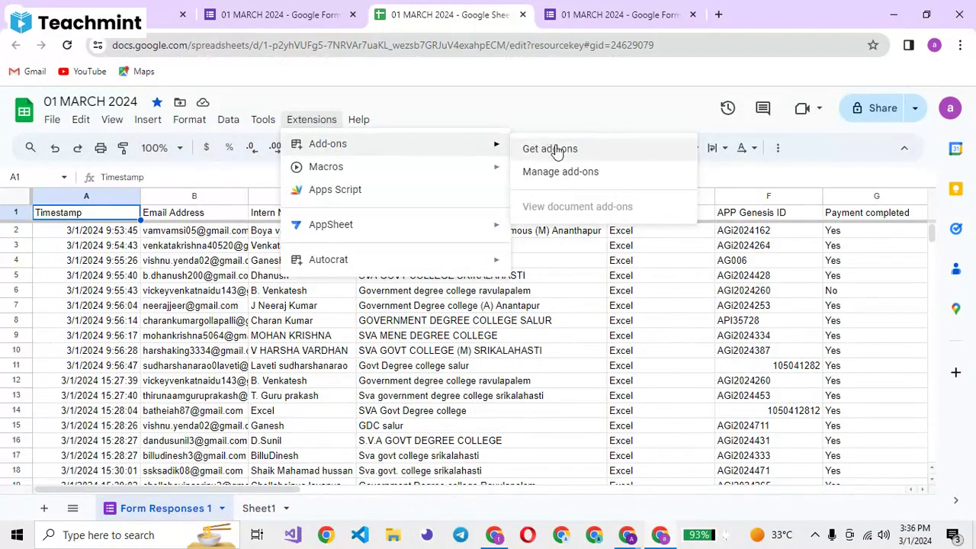
Start installing GPT for Docs Sheets Slides from the Marketplace under the chosen Google account
{"action": "left_click", "coordinate": [553, 149]}
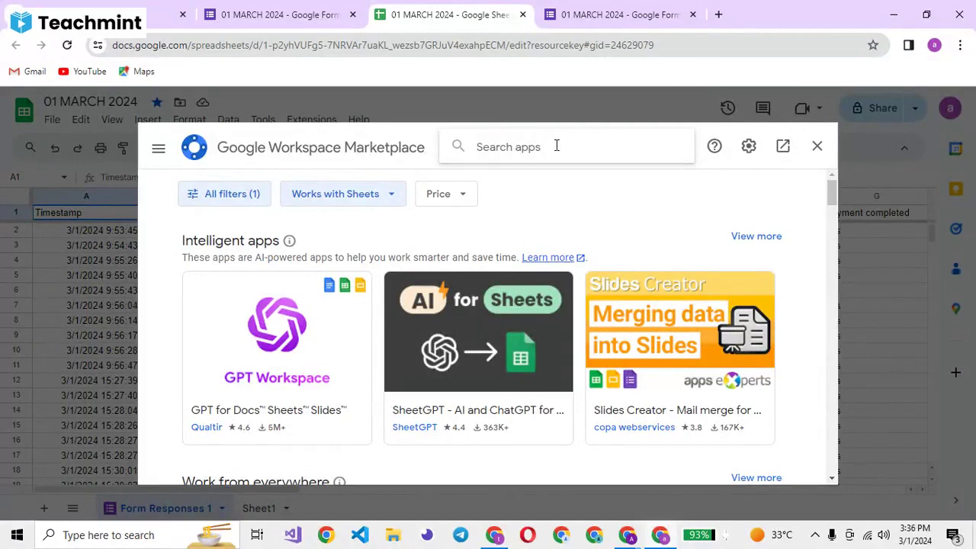
{"action": "left_click", "coordinate": [290, 347]}
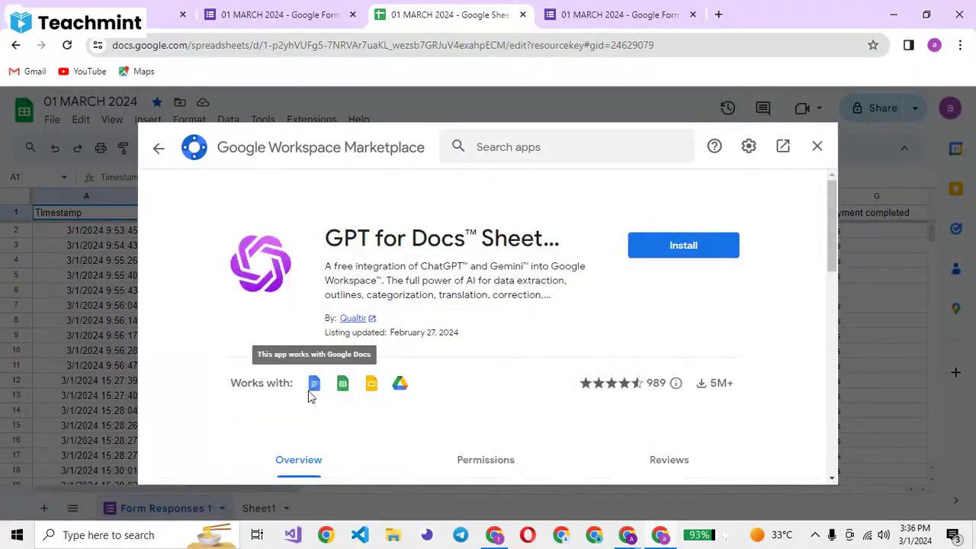
{"action": "left_click", "coordinate": [665, 247]}
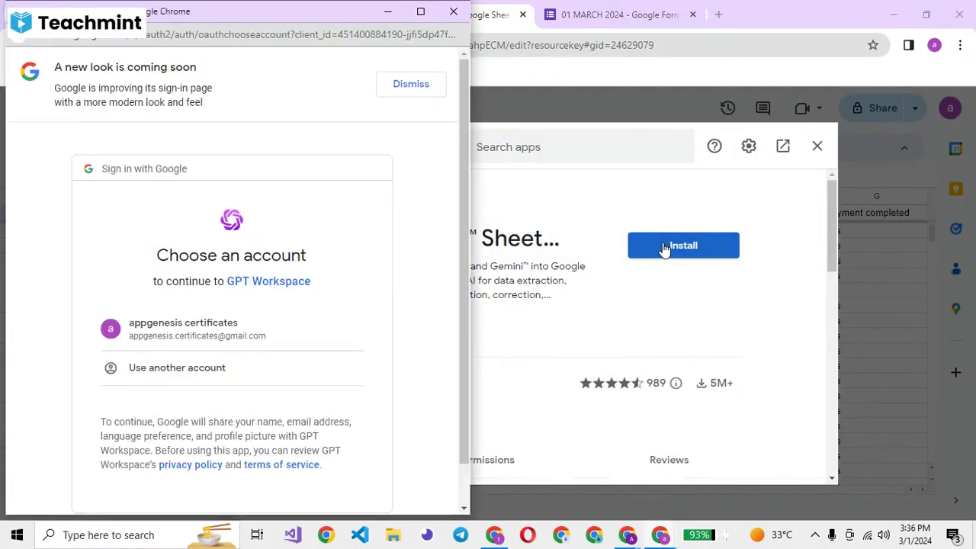
{"action": "left_click", "coordinate": [298, 326]}
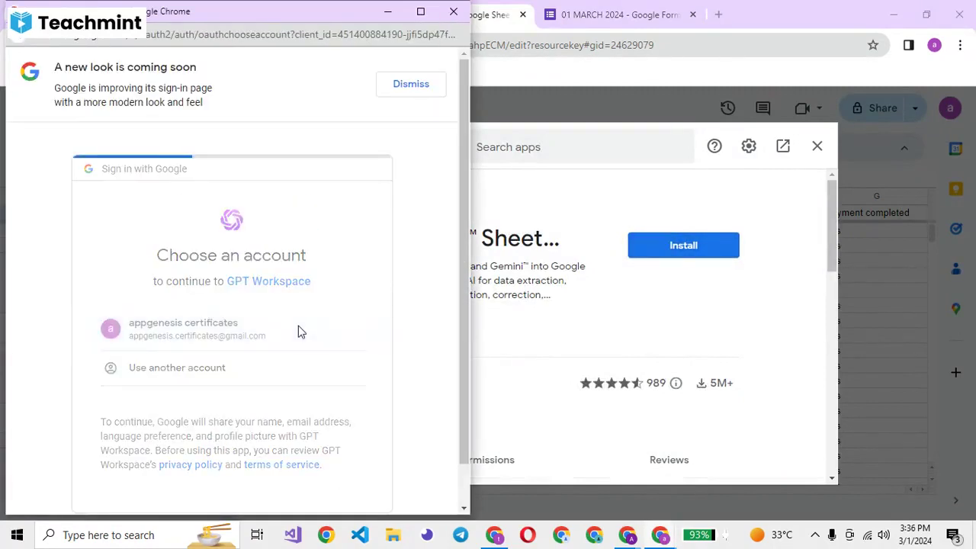
{"action": "left_click", "coordinate": [301, 446]}
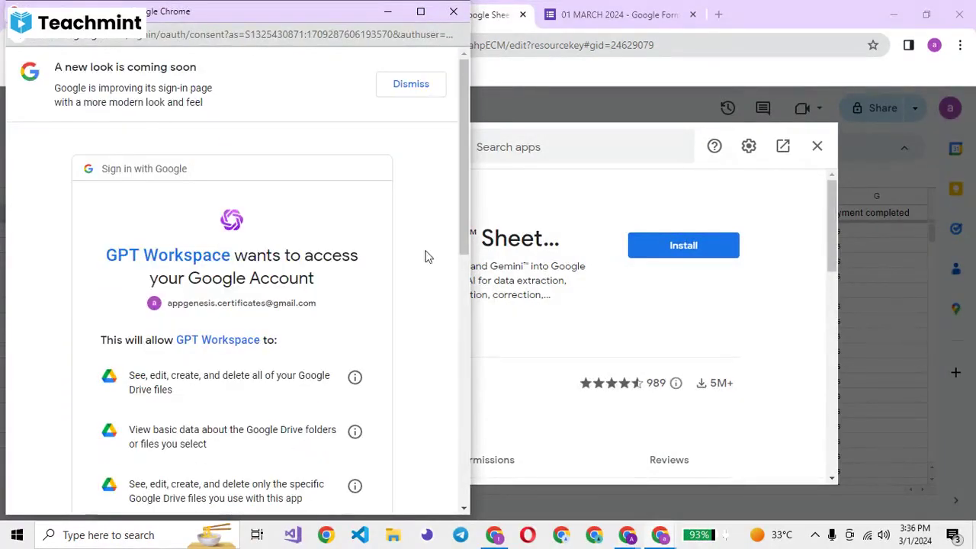
Grant GPT Workspace account access and finish the installation notice
{"action": "left_click_drag", "start_coordinate": [464, 245], "coordinate": [498, 489]}
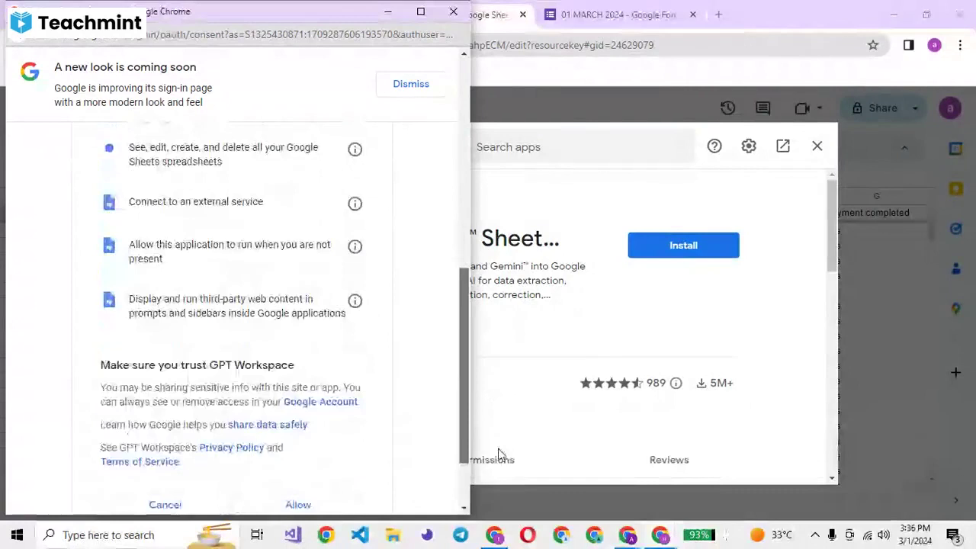
{"action": "left_click", "coordinate": [323, 413]}
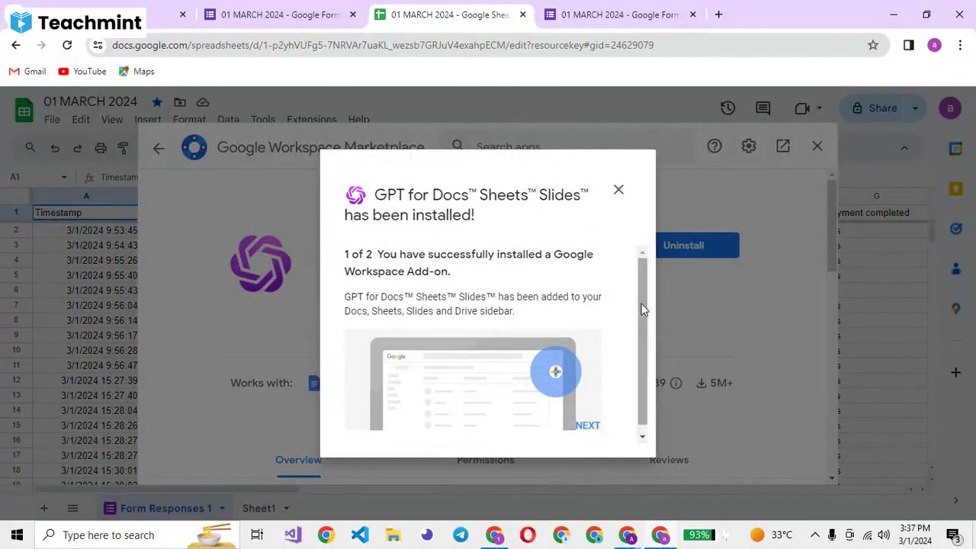
{"action": "scroll", "coordinate": [652, 381], "scroll_direction": "down", "scroll_amount": 1}
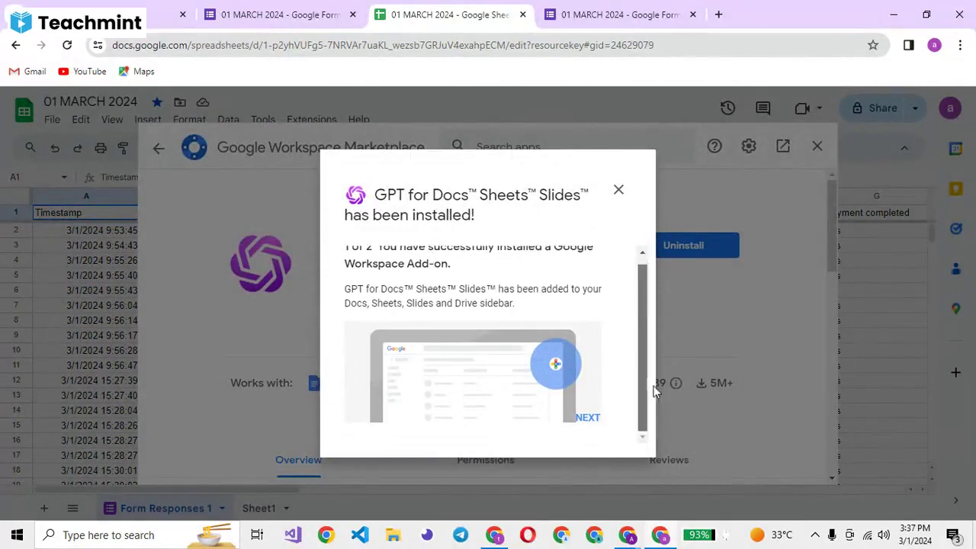
{"action": "left_click", "coordinate": [587, 418]}
{"action": "left_click", "coordinate": [602, 428]}
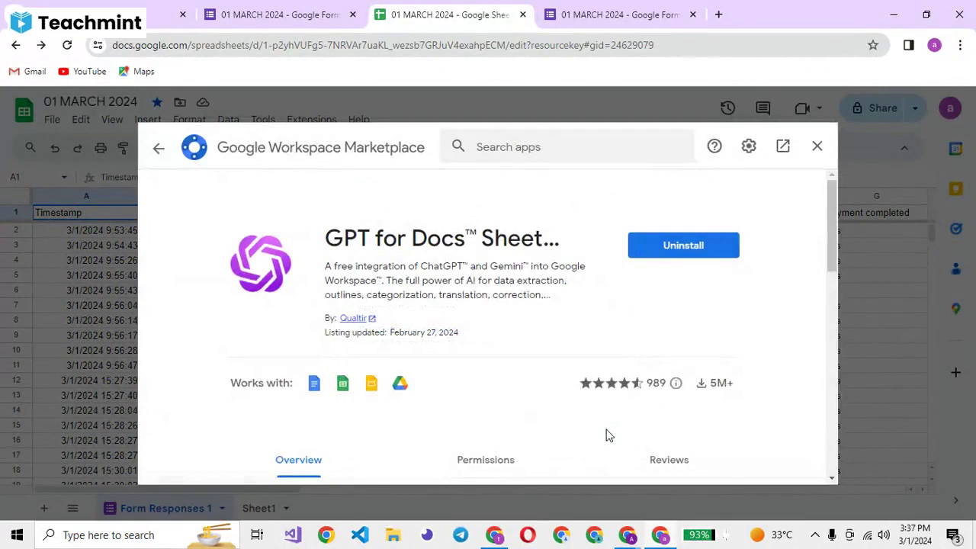
{"action": "left_click_drag", "start_coordinate": [832, 237], "coordinate": [870, 410]}
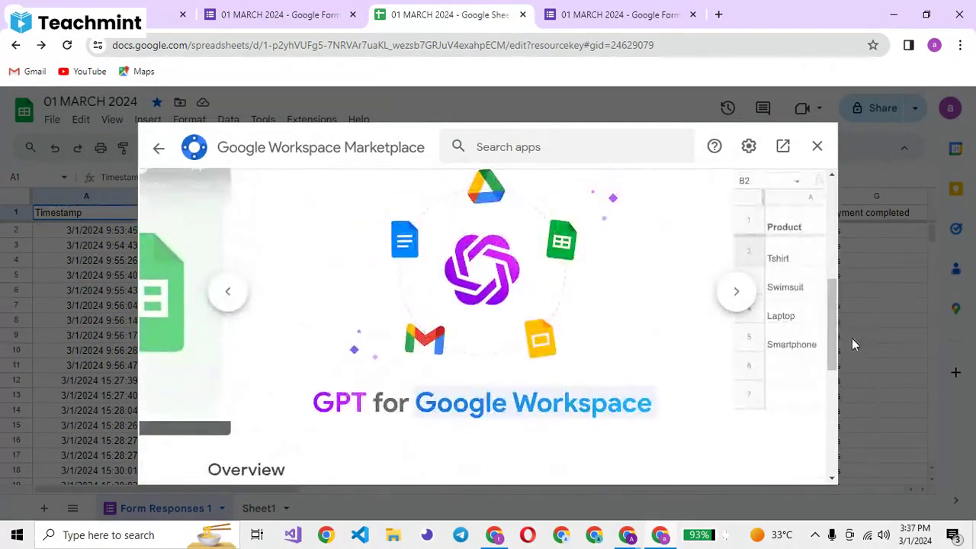
Confirm GPT for Docs Sheets Slides and Autocrat appear under Extensions, then go to the Forms responses tab
{"action": "left_click", "coordinate": [818, 147]}
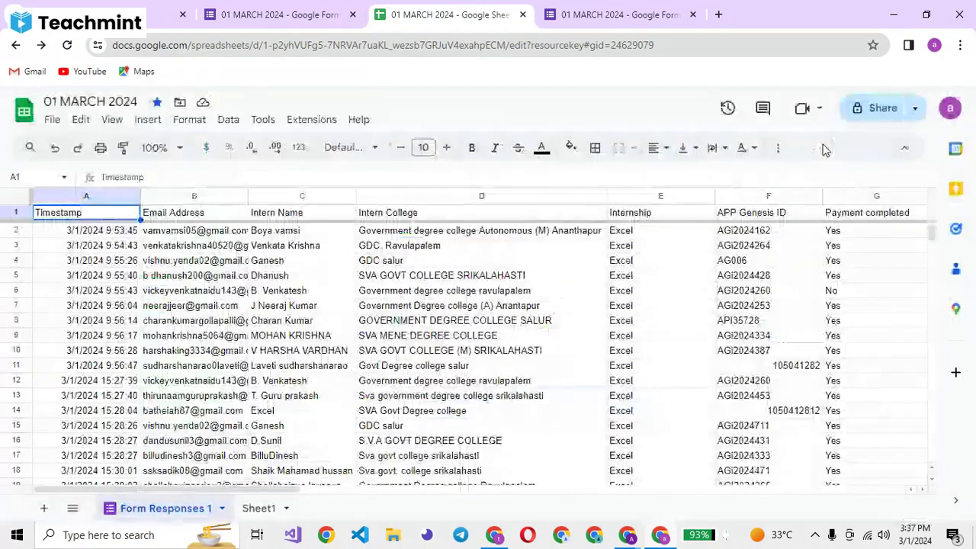
{"action": "left_click", "coordinate": [319, 125]}
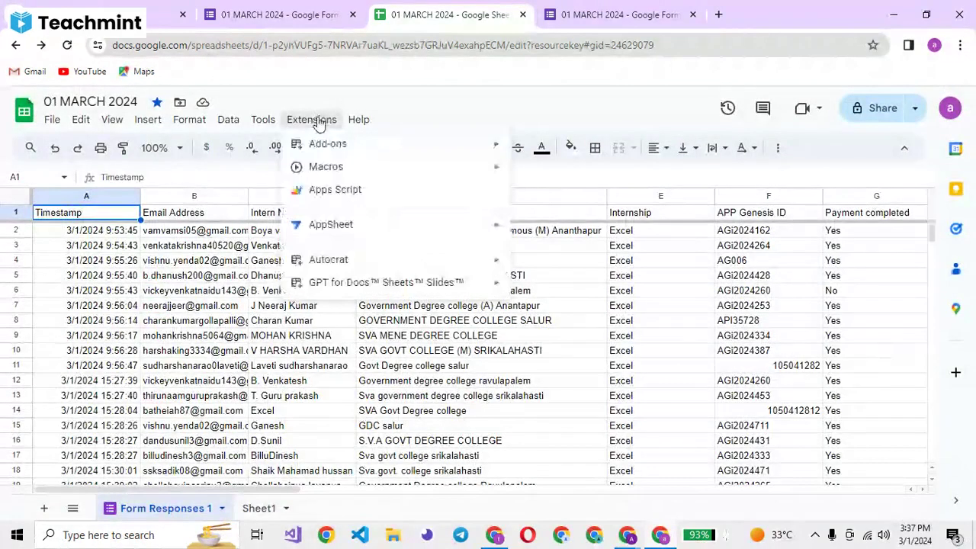
{"action": "mouse_move", "coordinate": [373, 288]}
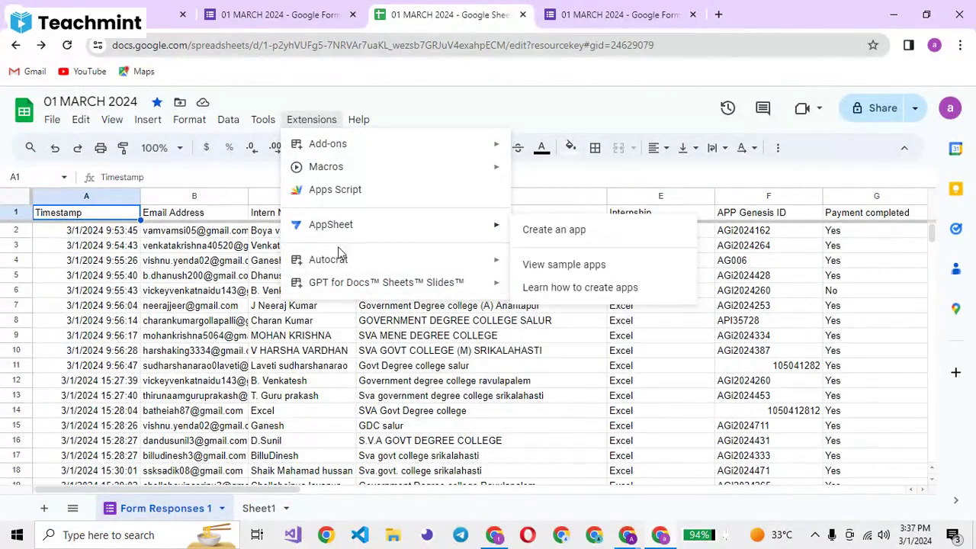
{"action": "mouse_move", "coordinate": [365, 266]}
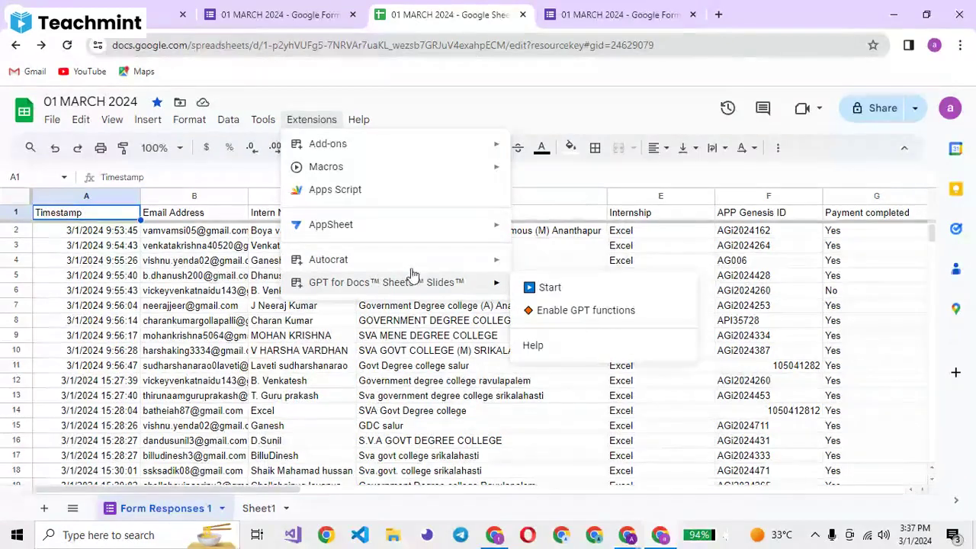
{"action": "mouse_move", "coordinate": [420, 265]}
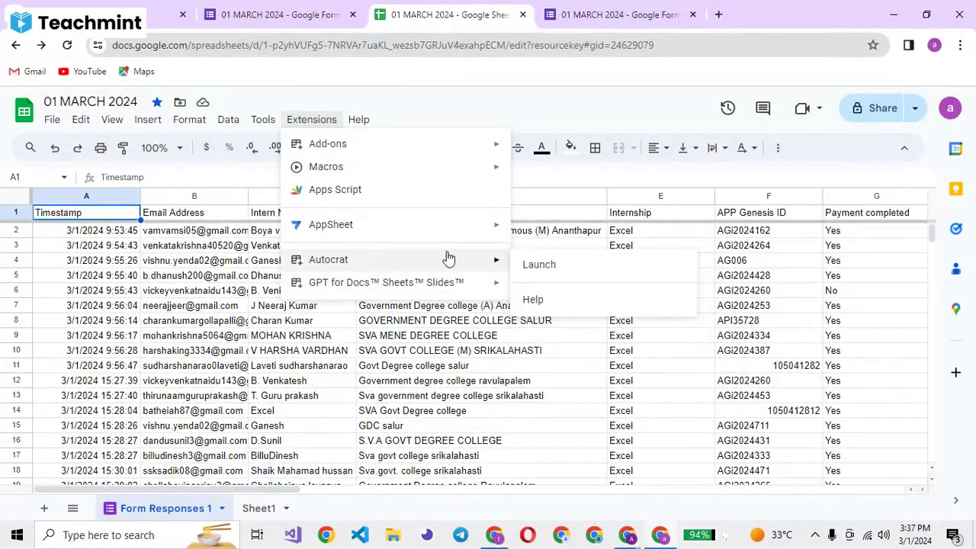
{"action": "left_click", "coordinate": [172, 216]}
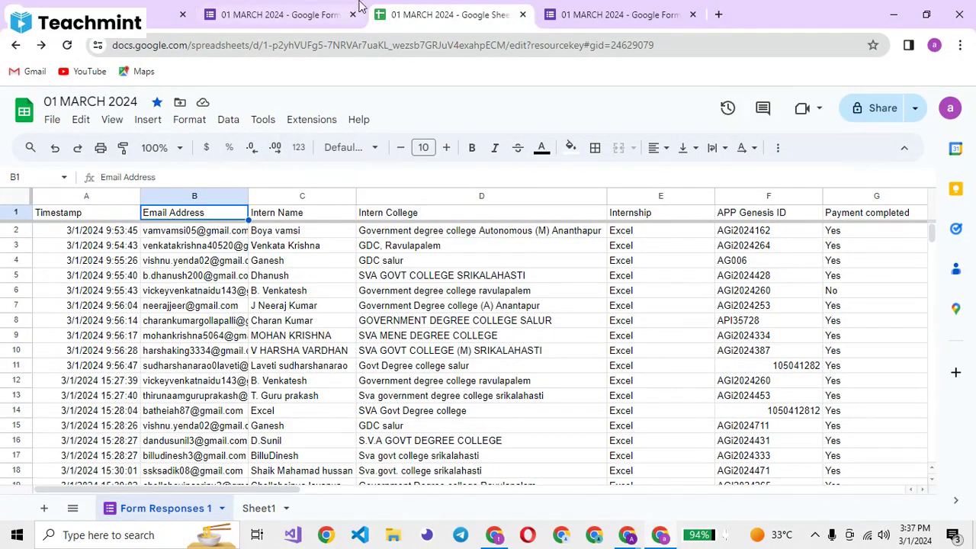
{"action": "left_click", "coordinate": [293, 7]}
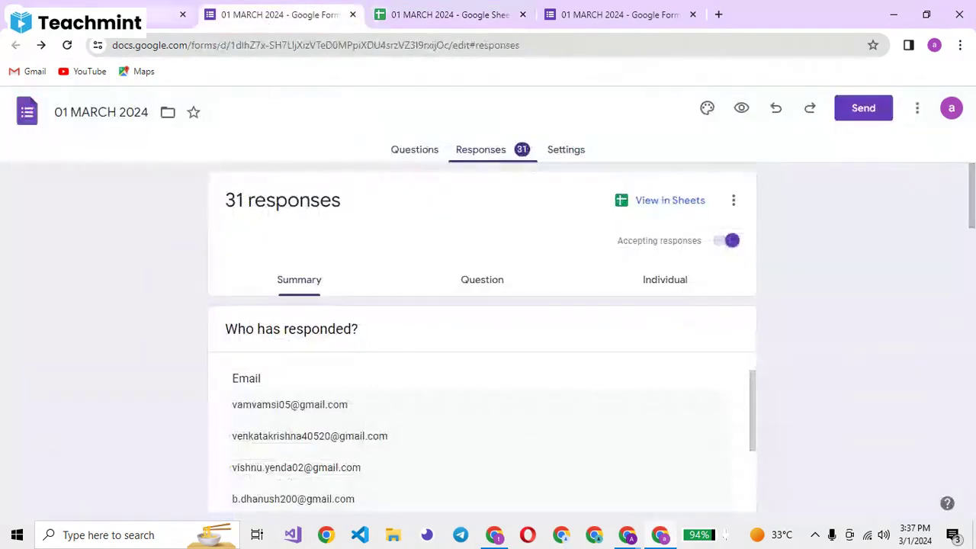
Reload the Forms responses page and return to the 01 MARCH 2024 spreadsheet
{"action": "left_click", "coordinate": [67, 45]}
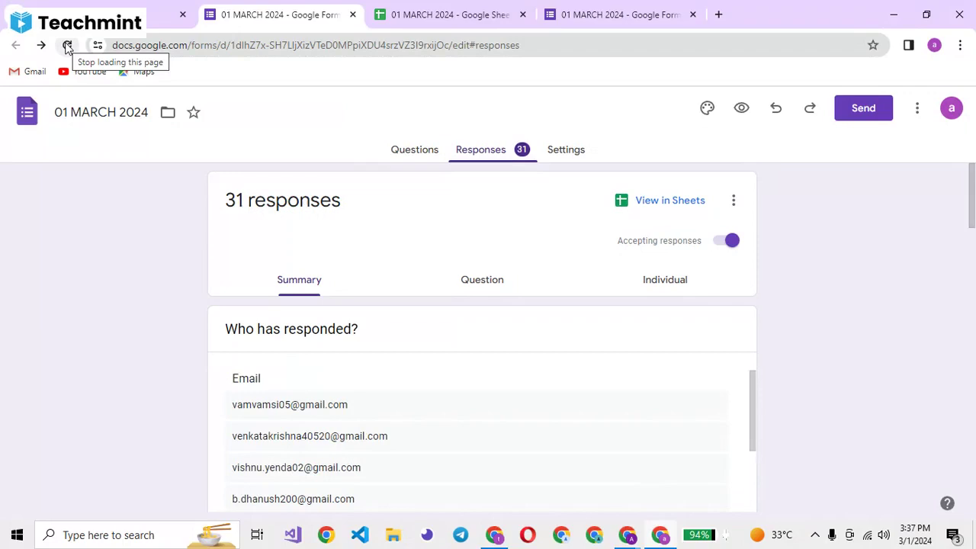
{"action": "left_click", "coordinate": [438, 14]}
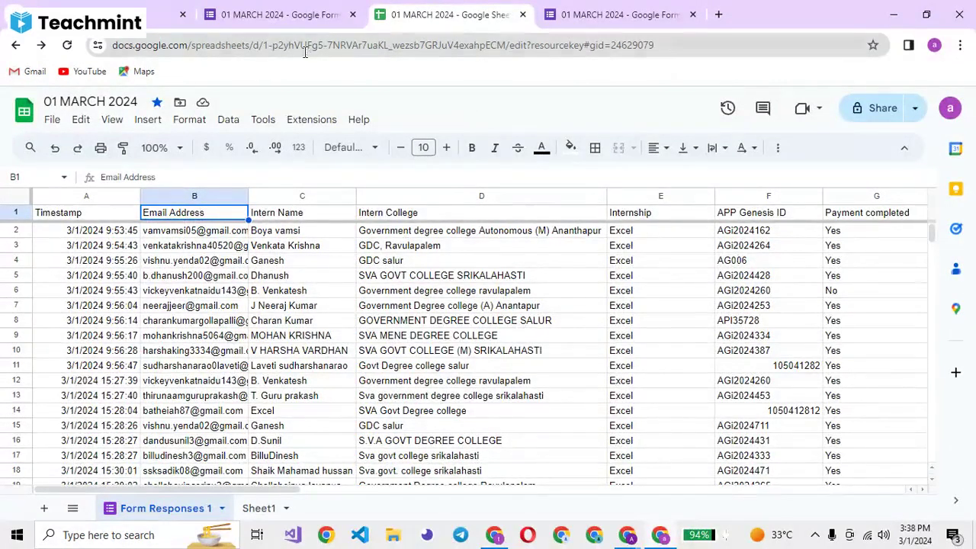
Launch Autocrat from Extensions, opening its window with no merge jobs yet
{"action": "left_click", "coordinate": [263, 122]}
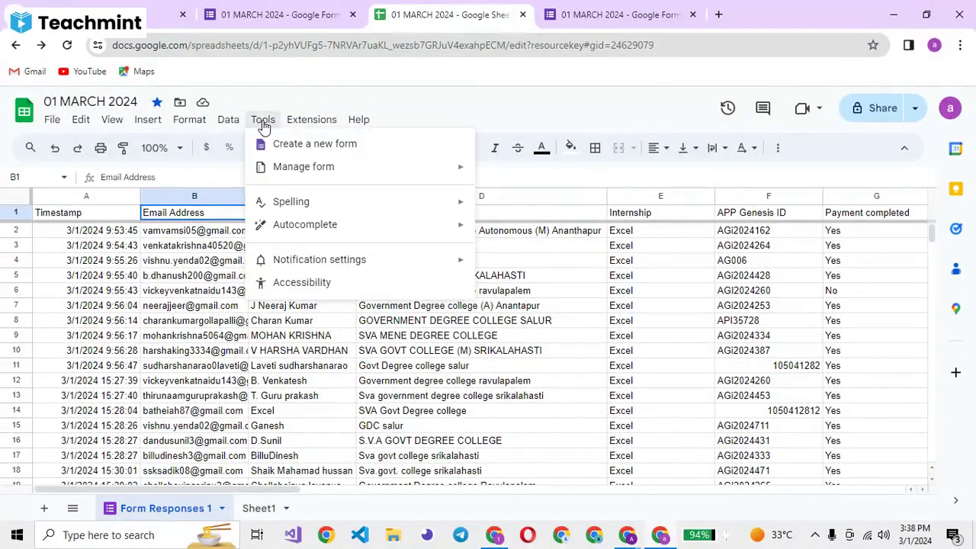
{"action": "mouse_move", "coordinate": [344, 167]}
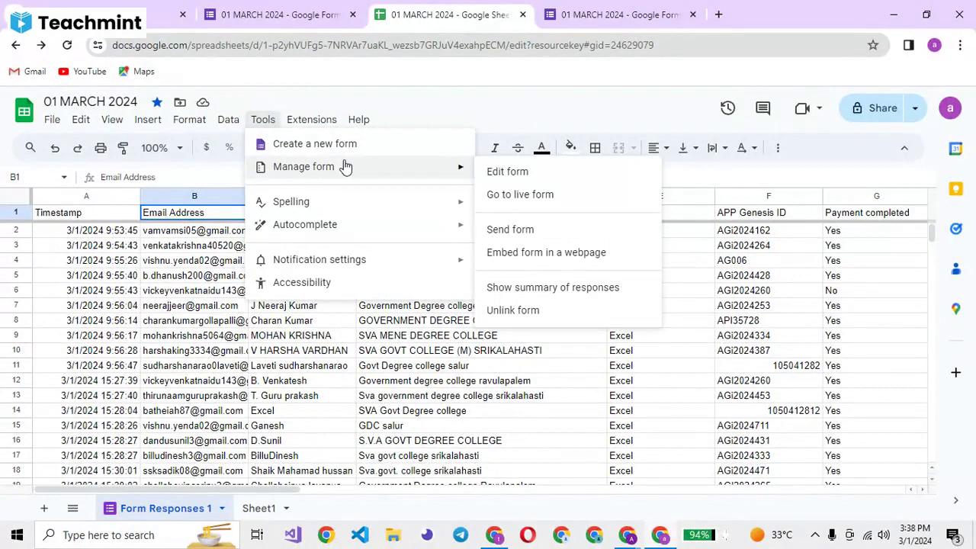
{"action": "mouse_move", "coordinate": [298, 129]}
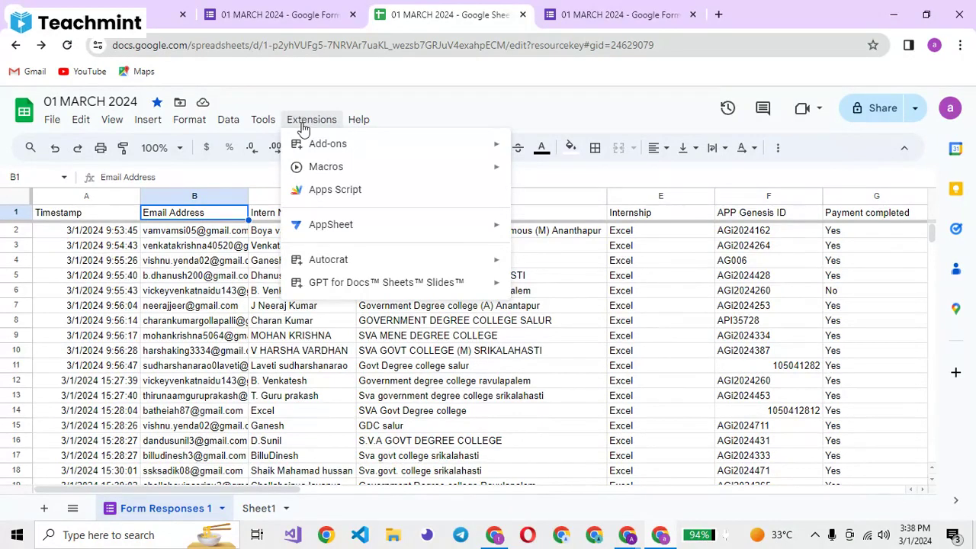
{"action": "mouse_move", "coordinate": [330, 263]}
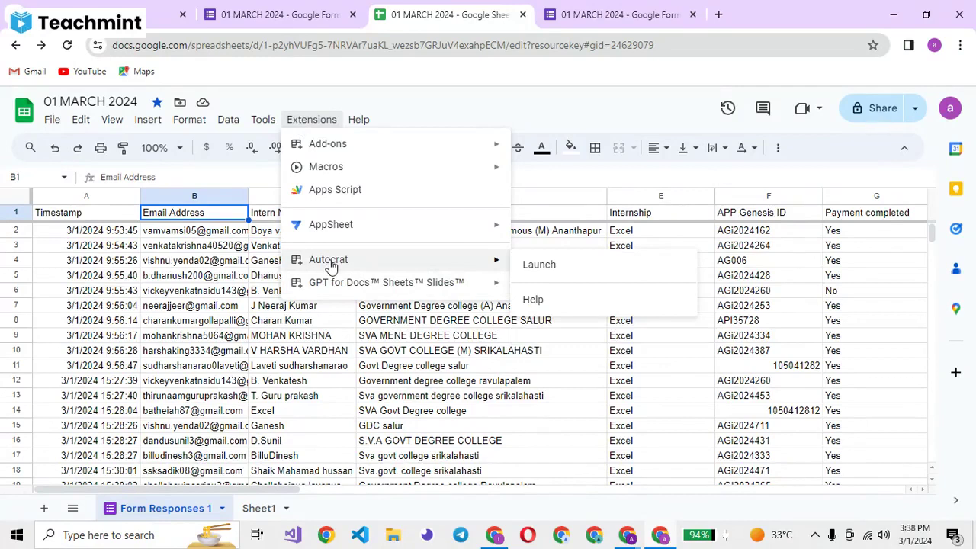
{"action": "left_click", "coordinate": [542, 267]}
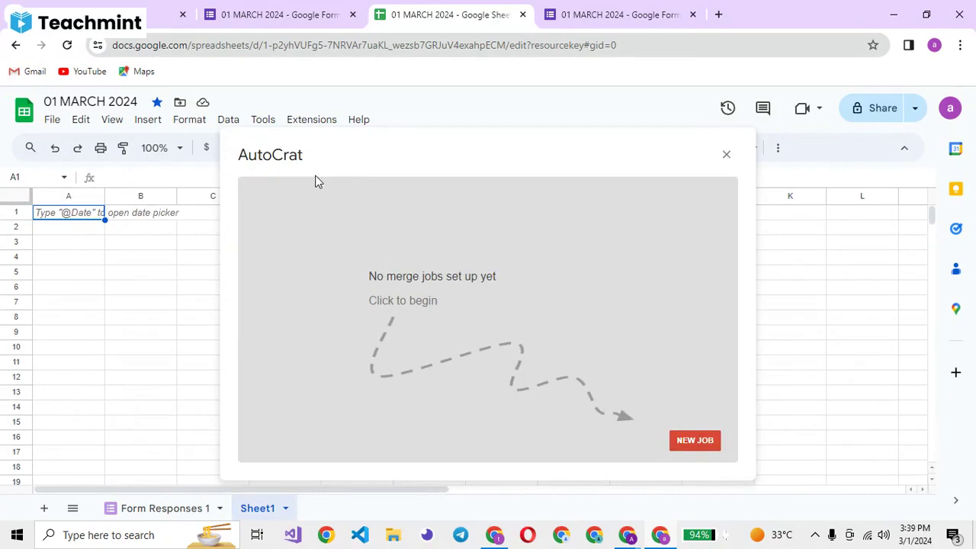
Create a new Autocrat job named 'testing' and advance to Choose template
{"action": "left_click", "coordinate": [694, 441]}
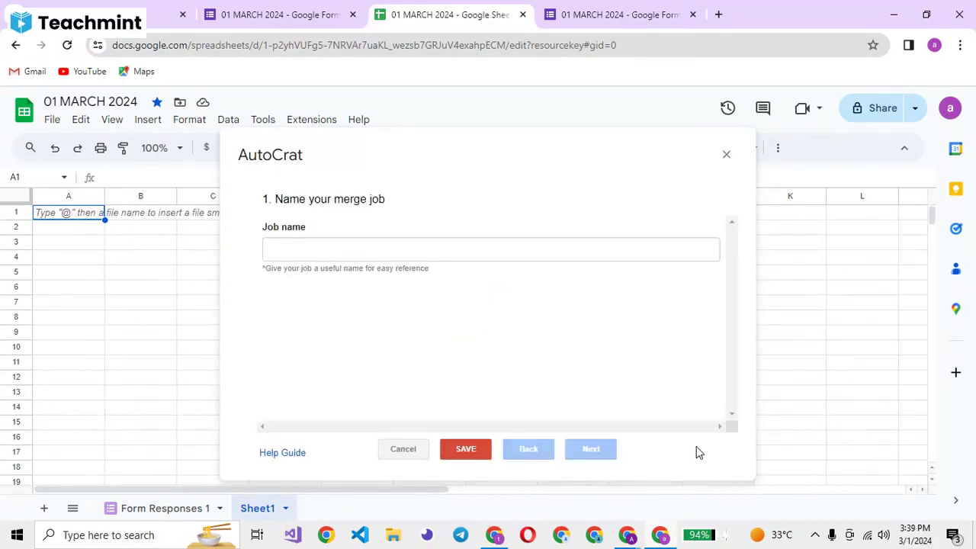
{"action": "left_click", "coordinate": [431, 255]}
{"action": "type", "text": "tes"}
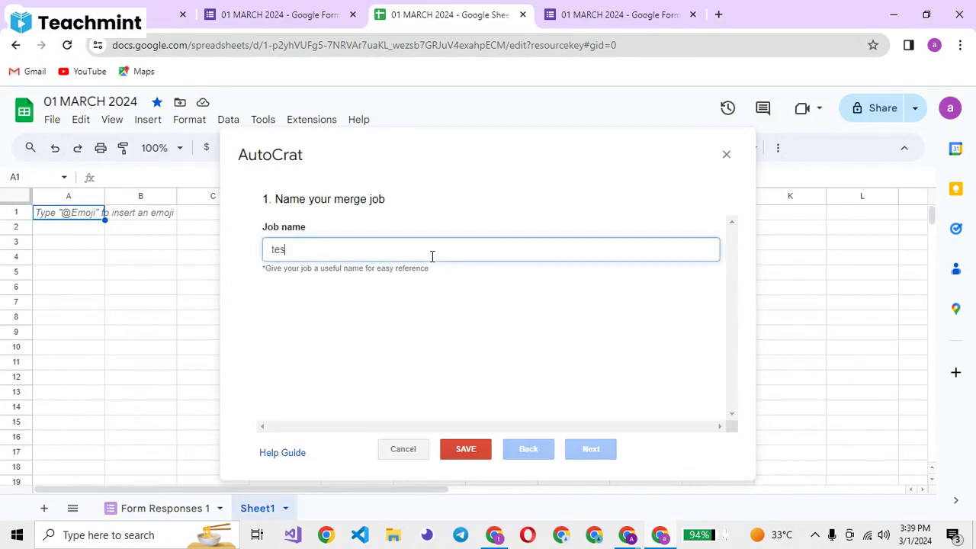
{"action": "type", "text": "ting"}
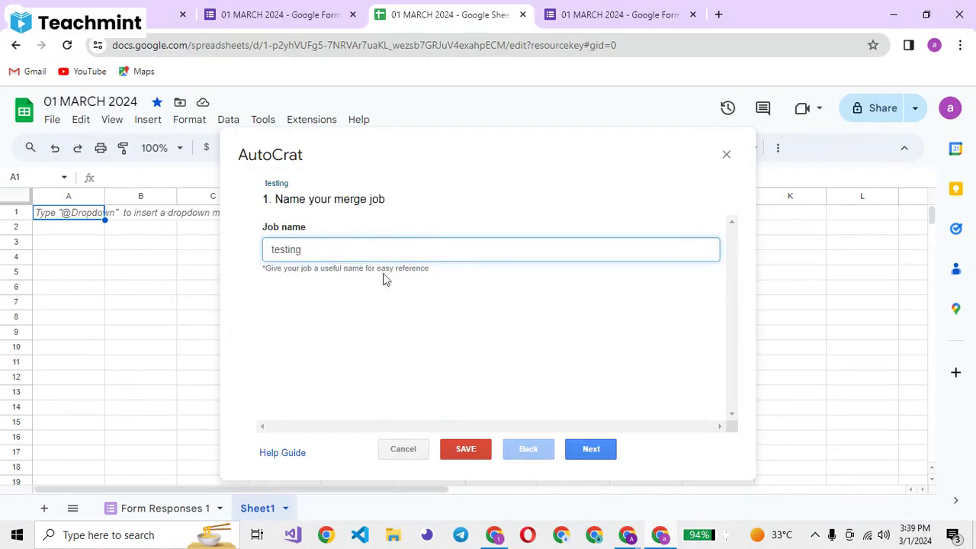
{"action": "left_click", "coordinate": [598, 450]}
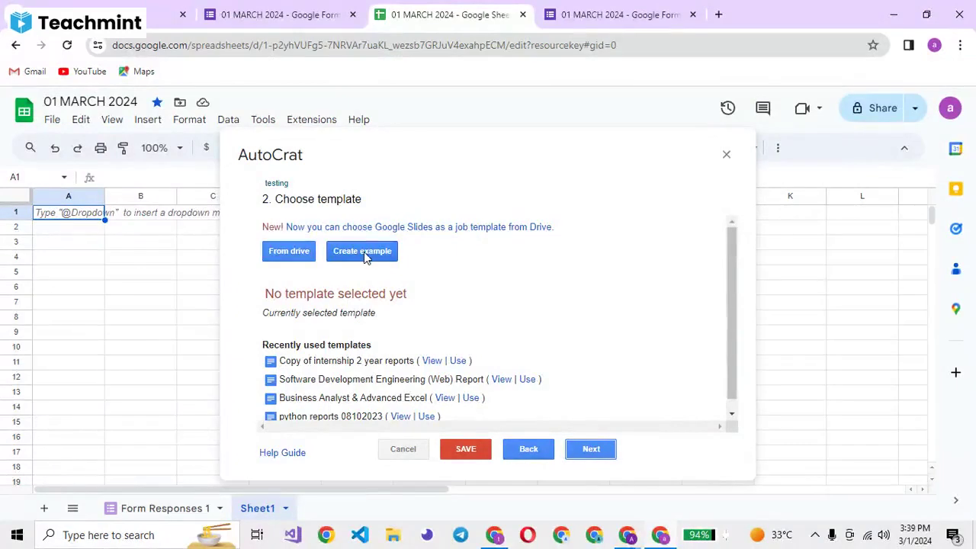
Pick 'Copy2 of python reports 08102023' from Drive as the testing job's template
{"action": "left_click", "coordinate": [299, 253]}
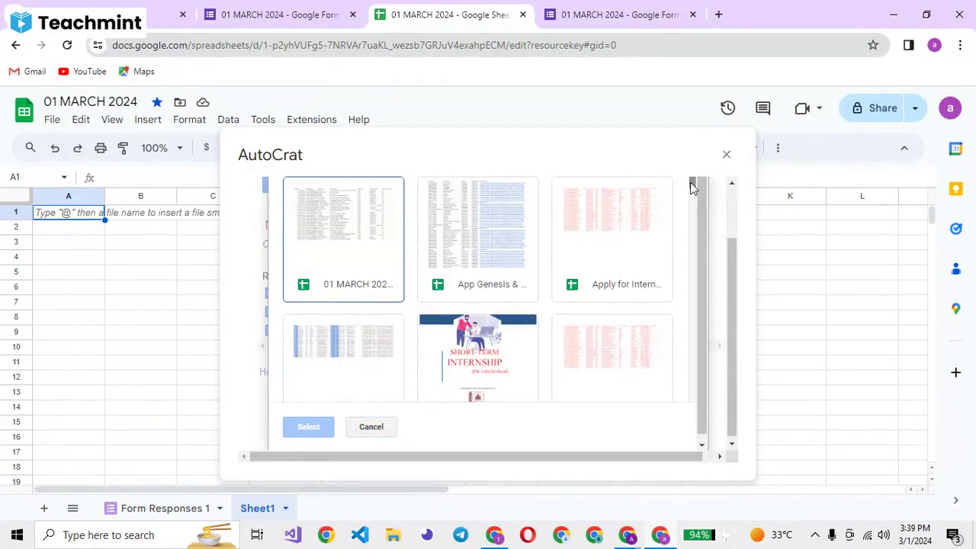
{"action": "left_click_drag", "start_coordinate": [692, 187], "coordinate": [720, 420]}
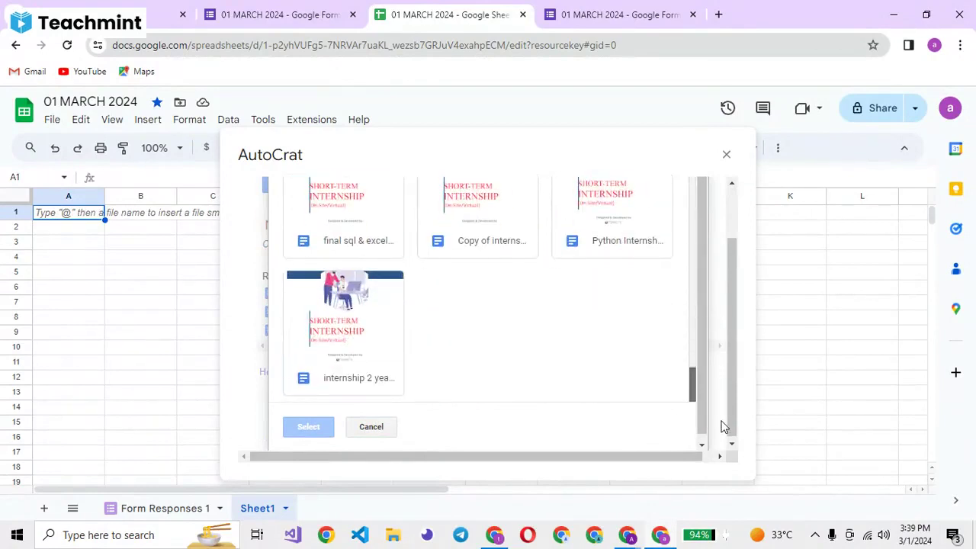
{"action": "left_click_drag", "start_coordinate": [723, 427], "coordinate": [686, 265]}
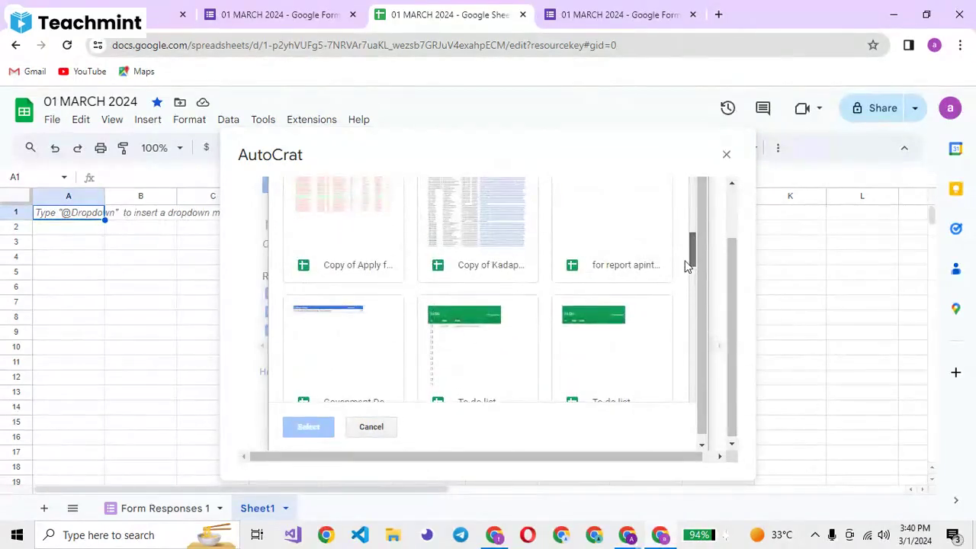
{"action": "scroll", "coordinate": [689, 263], "scroll_direction": "down", "scroll_amount": 2}
{"action": "scroll", "coordinate": [682, 257], "scroll_direction": "up", "scroll_amount": 3}
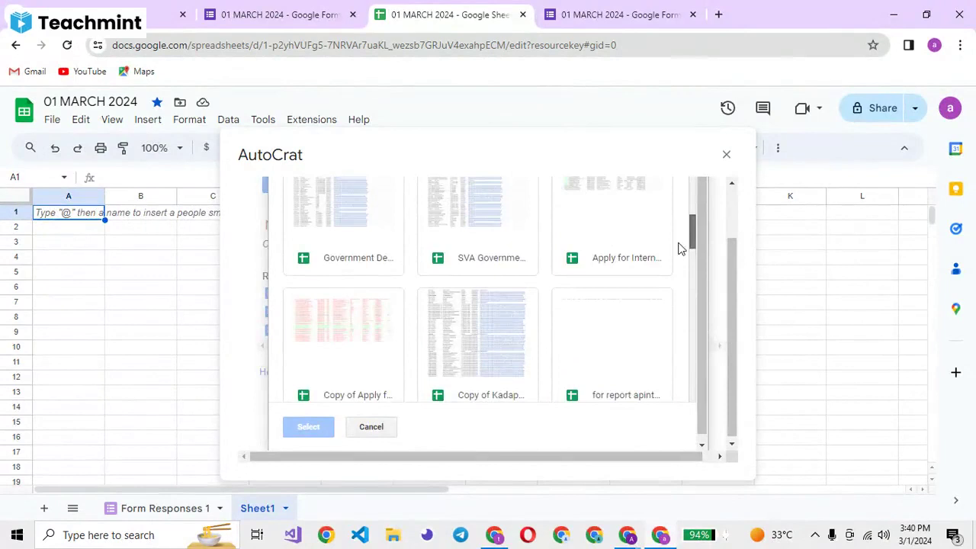
{"action": "scroll", "coordinate": [679, 228], "scroll_direction": "up", "scroll_amount": 2}
{"action": "scroll", "coordinate": [676, 210], "scroll_direction": "up", "scroll_amount": 2}
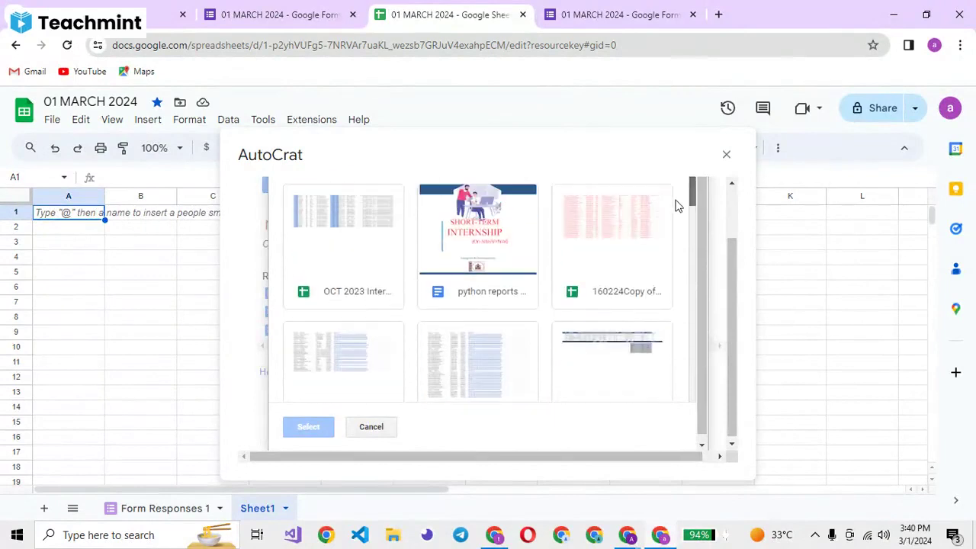
{"action": "scroll", "coordinate": [686, 191], "scroll_direction": "up", "scroll_amount": 2}
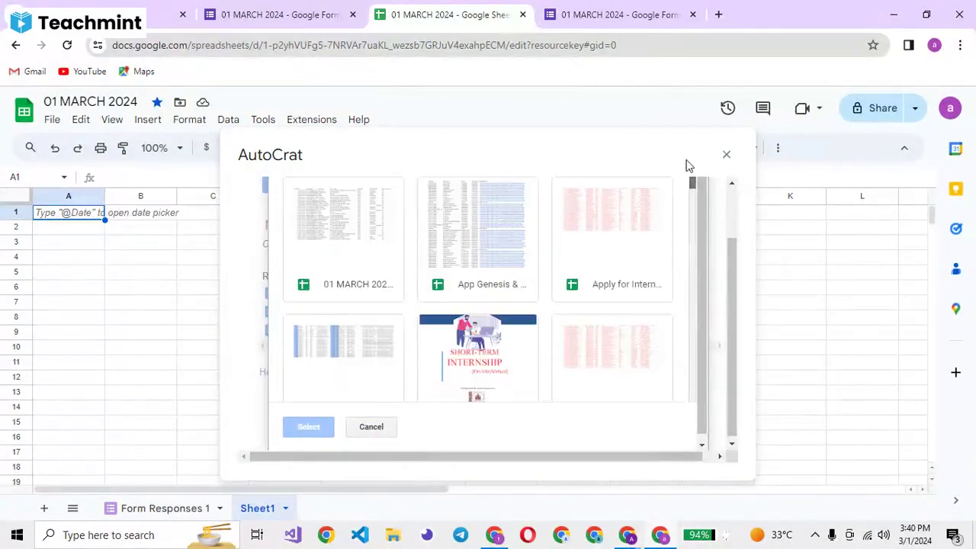
{"action": "left_click_drag", "start_coordinate": [691, 185], "coordinate": [717, 424]}
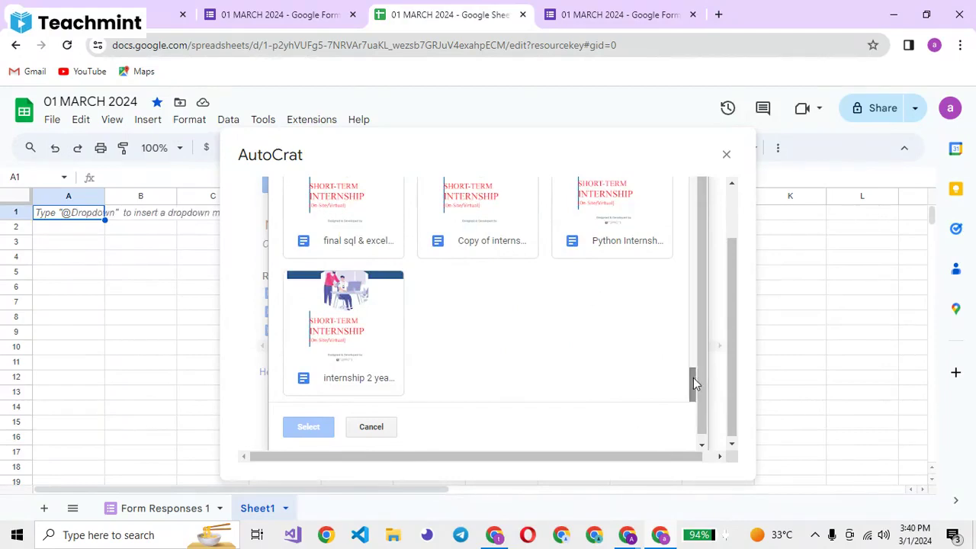
{"action": "left_click_drag", "start_coordinate": [694, 383], "coordinate": [686, 352]}
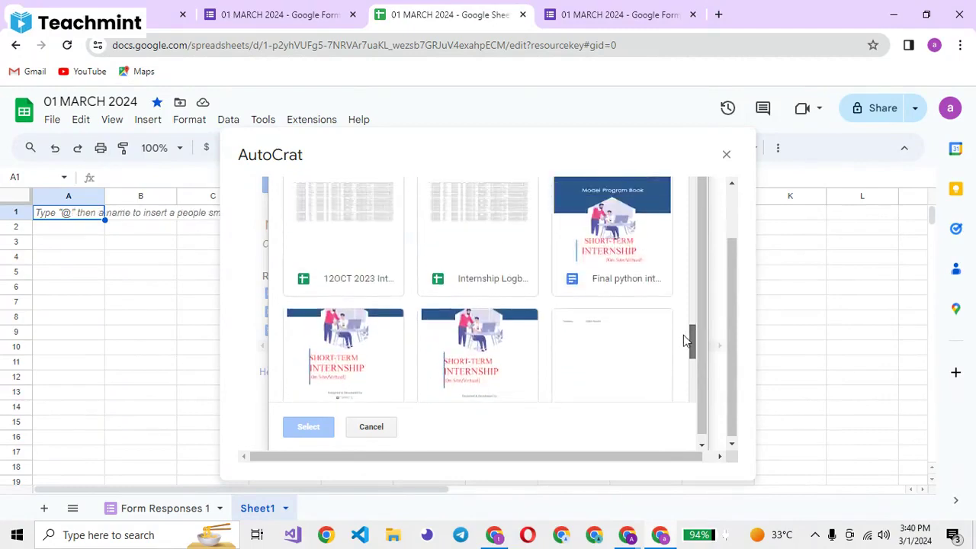
{"action": "left_click_drag", "start_coordinate": [684, 343], "coordinate": [671, 290]}
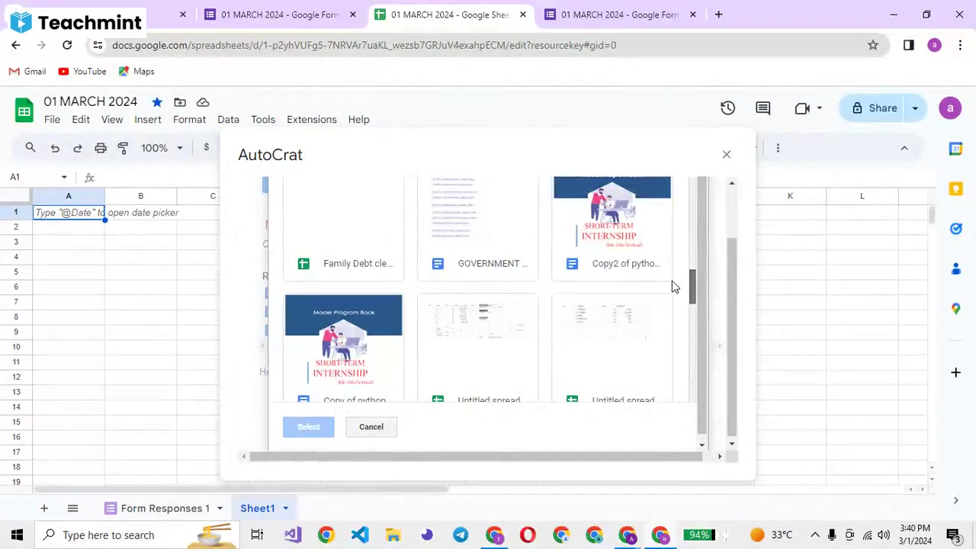
{"action": "left_click", "coordinate": [644, 274]}
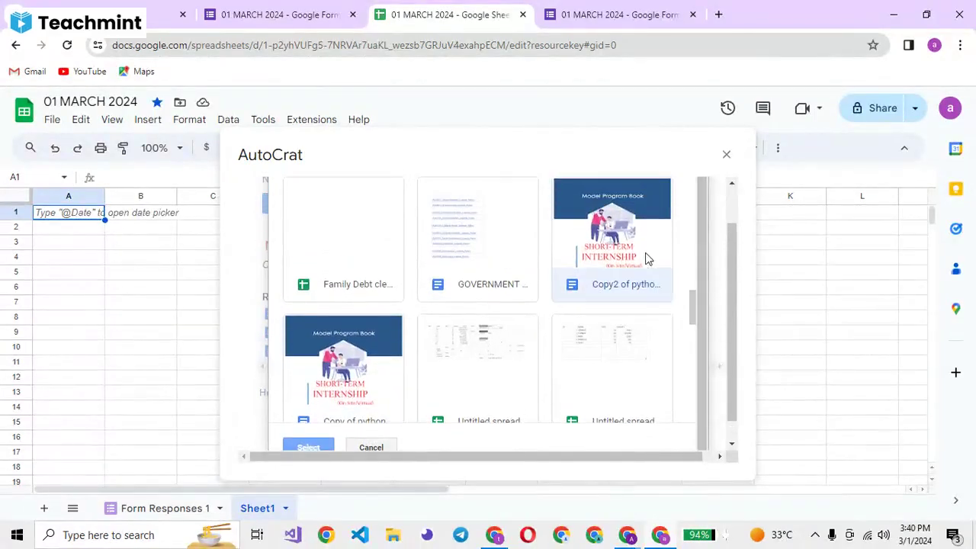
{"action": "left_click", "coordinate": [311, 447]}
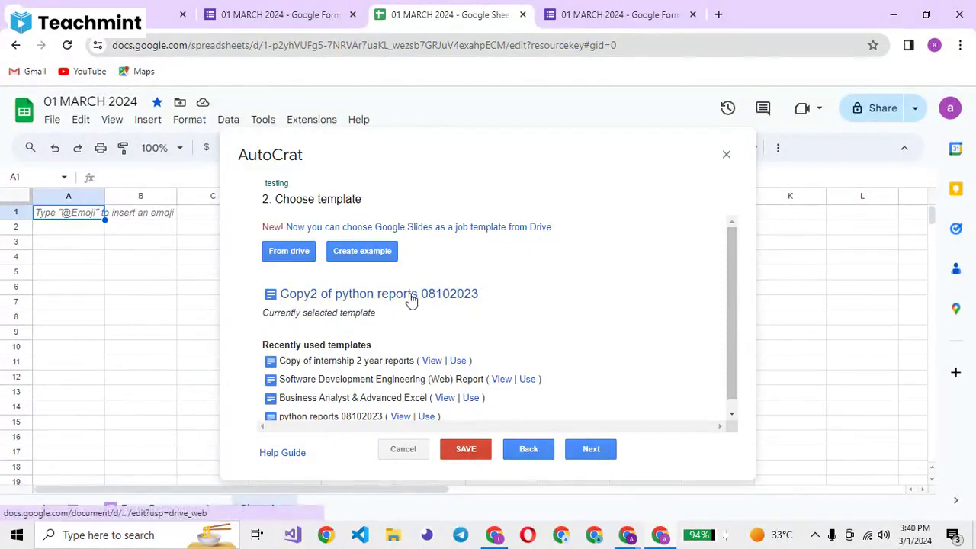
Open the template and create 'Copy of Copy2 of python reports 08102023' with Make a copy
{"action": "left_click", "coordinate": [412, 297]}
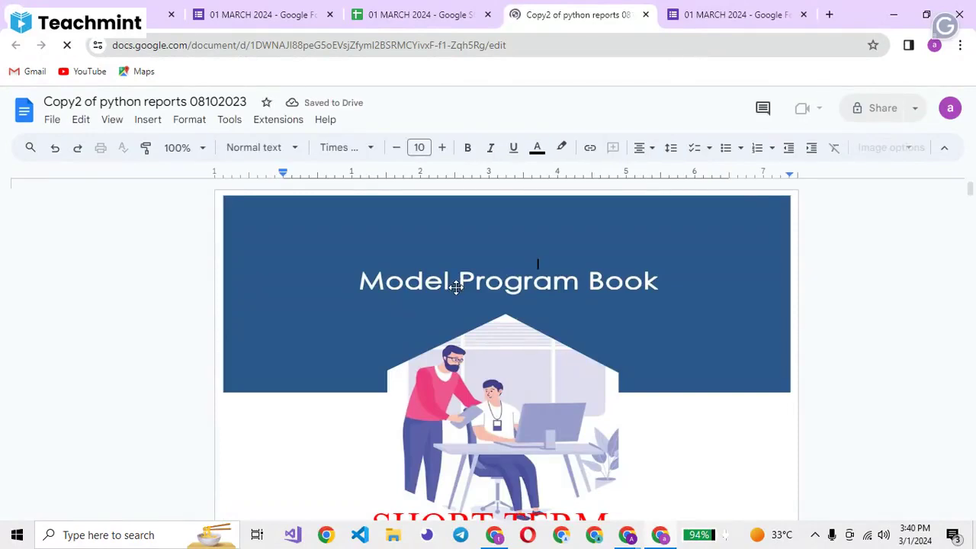
{"action": "left_click", "coordinate": [51, 120]}
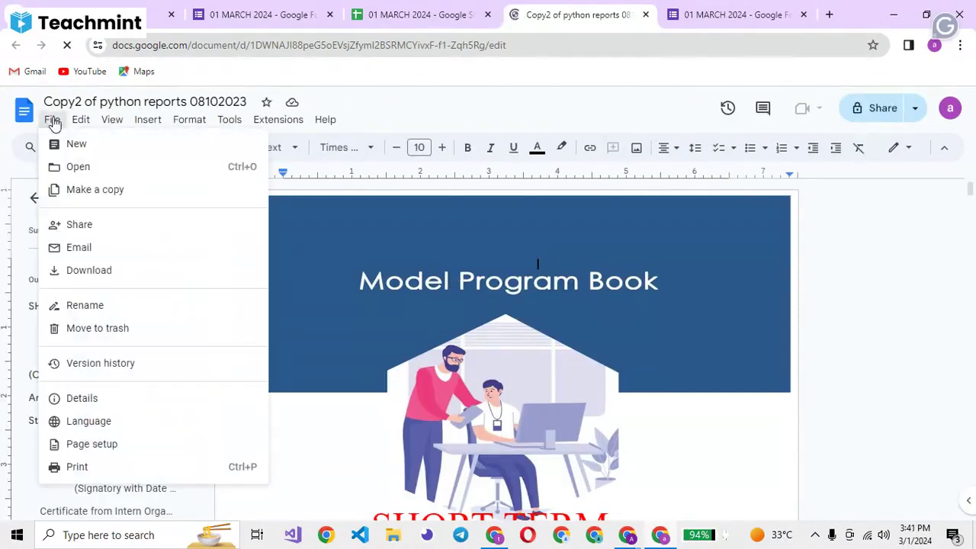
{"action": "left_click", "coordinate": [94, 191]}
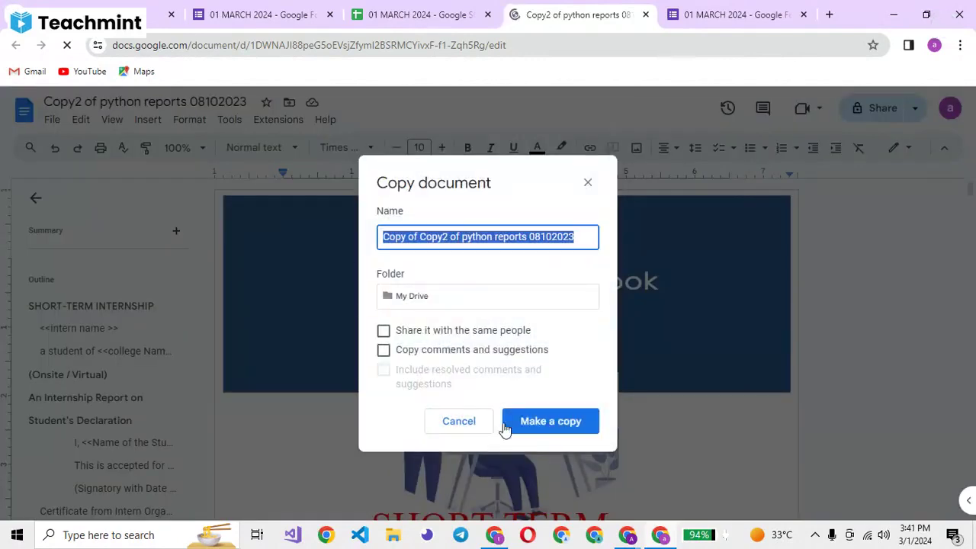
{"action": "left_click", "coordinate": [553, 422]}
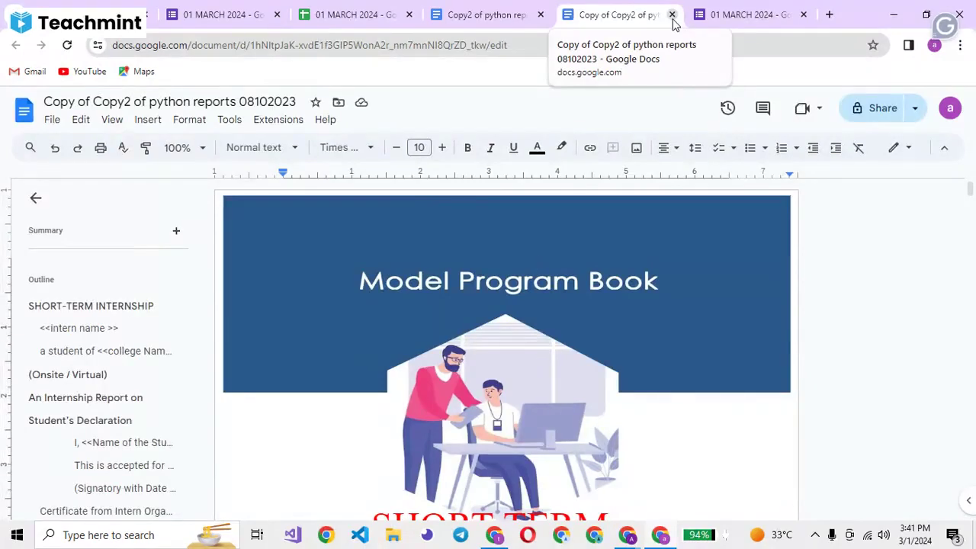
Close the copy, delete all content from the Copy2 template leaving a blank page, and return to Sheets
{"action": "left_click", "coordinate": [672, 15]}
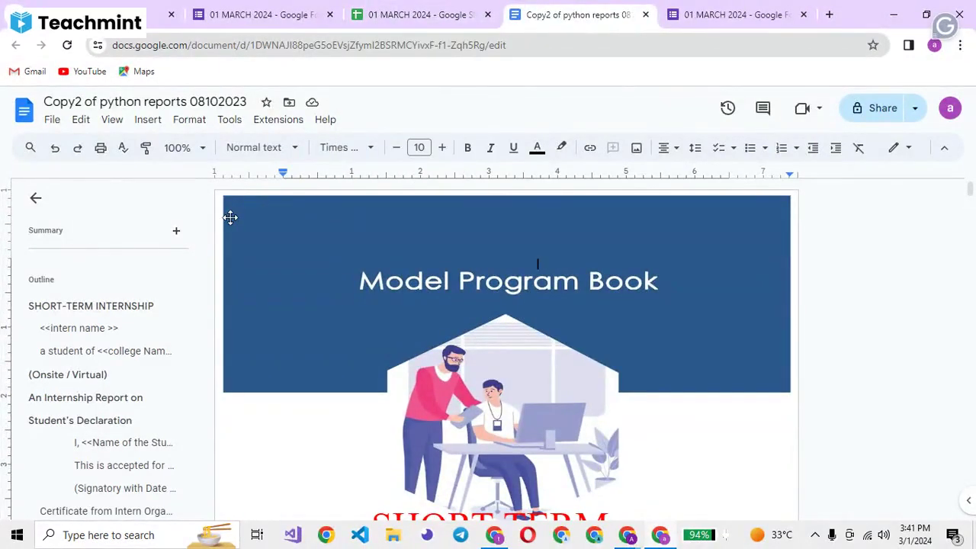
{"action": "key", "text": "ctrl+a"}
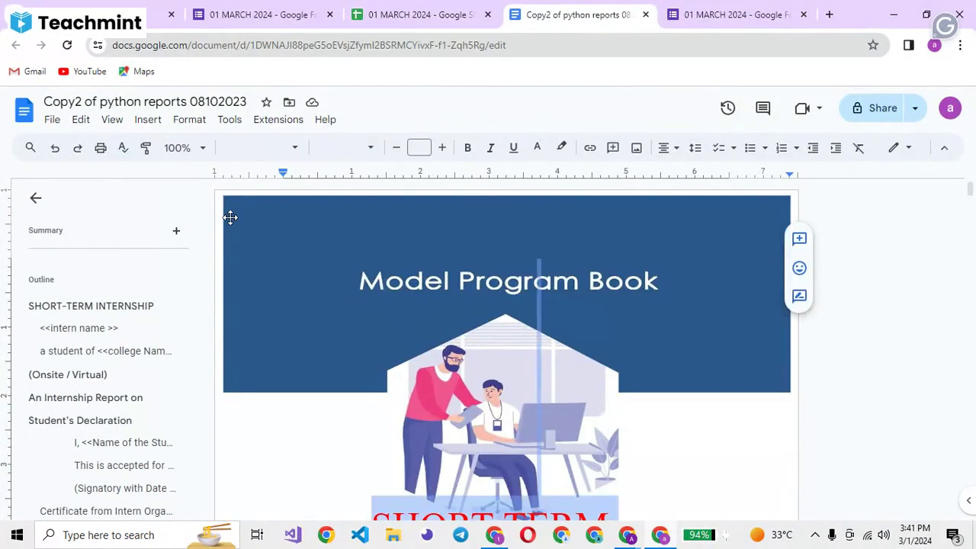
{"action": "key", "text": "Delete"}
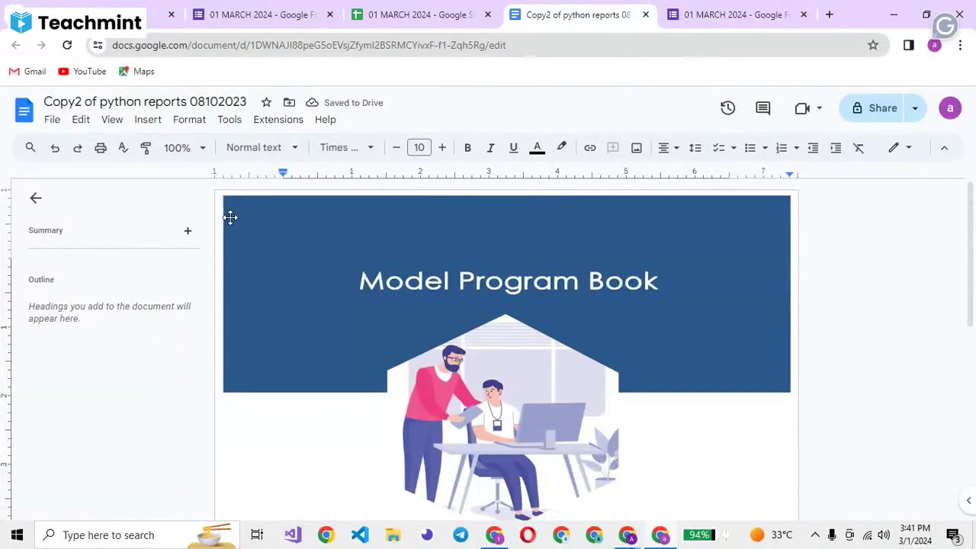
{"action": "key", "text": "ctrl+z"}
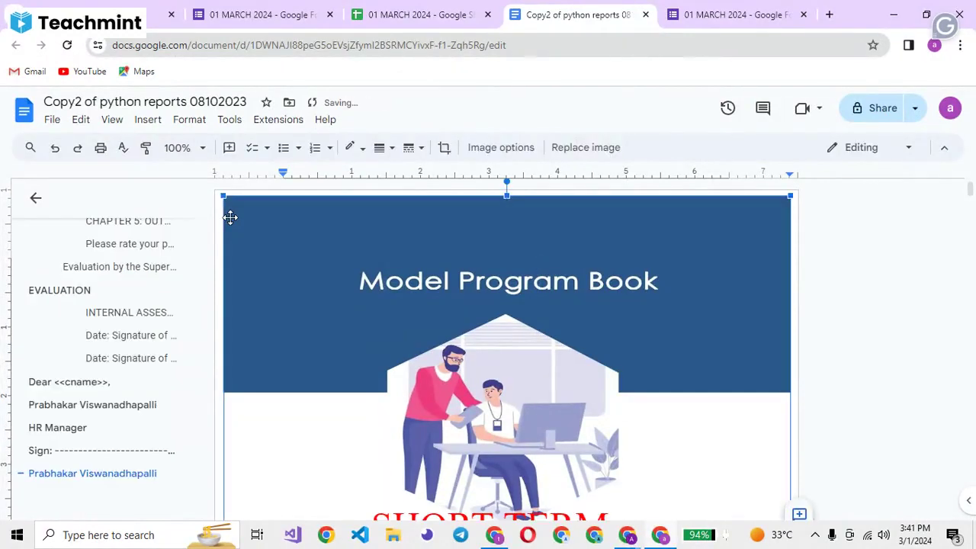
{"action": "key", "text": "Delete"}
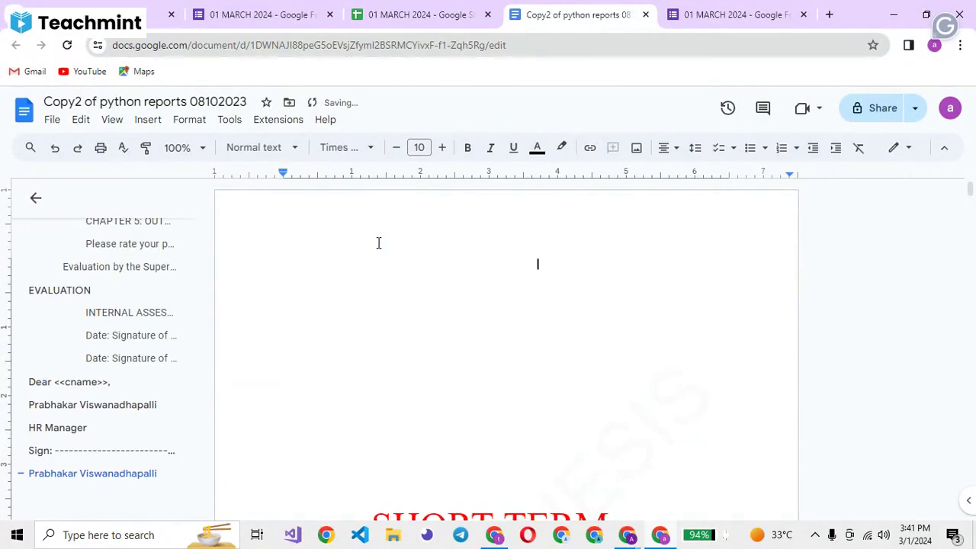
{"action": "key", "text": "Down"}
{"action": "key", "text": "ctrl+a"}
{"action": "key", "text": "Delete"}
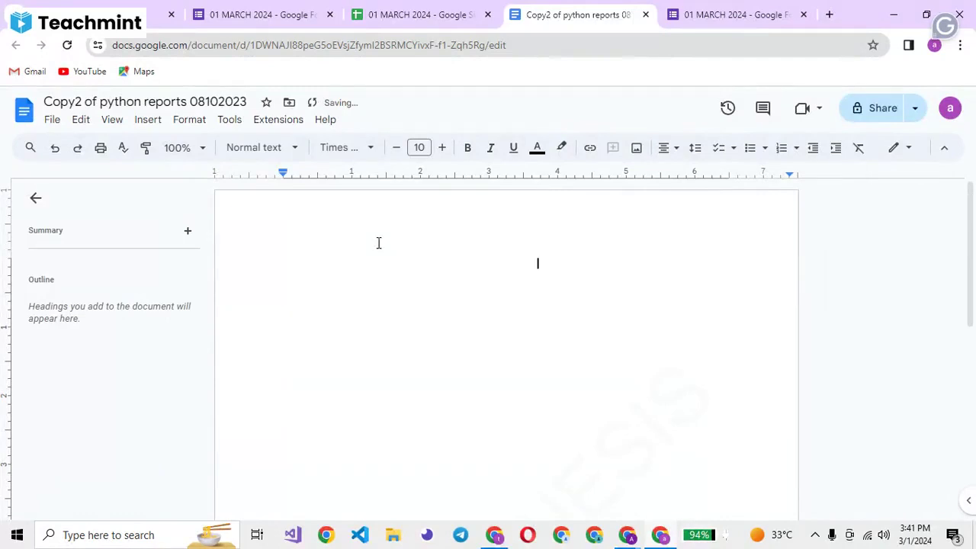
{"action": "left_click", "coordinate": [971, 500]}
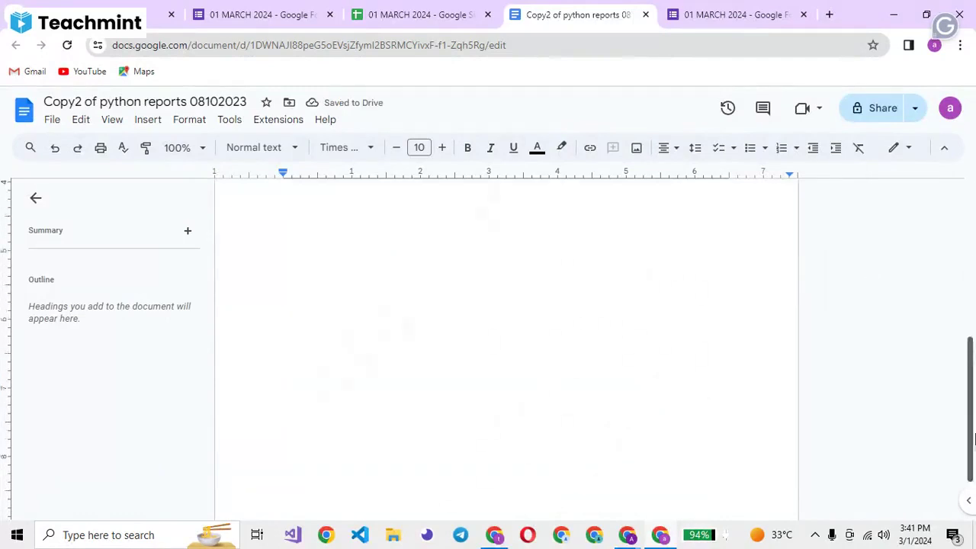
{"action": "left_click", "coordinate": [969, 228]}
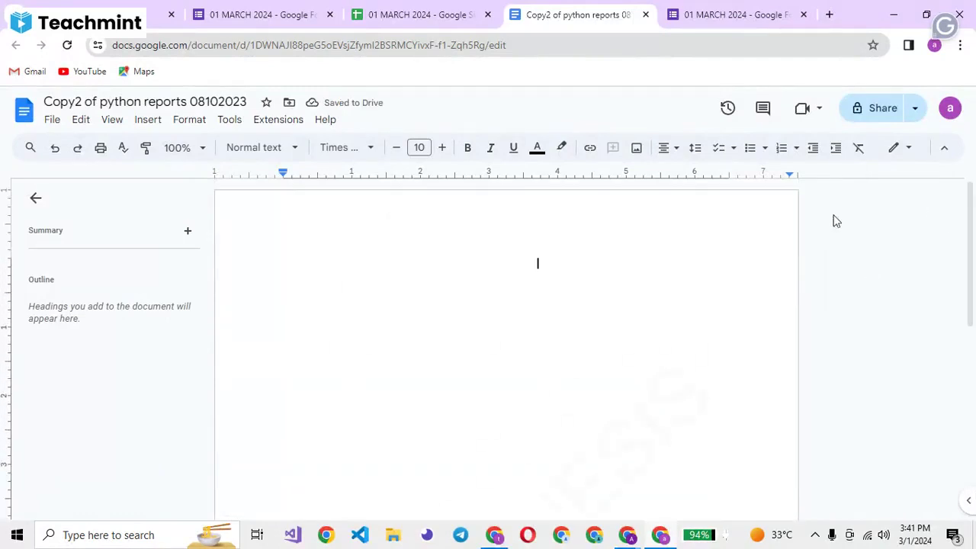
{"action": "left_click", "coordinate": [395, 6]}
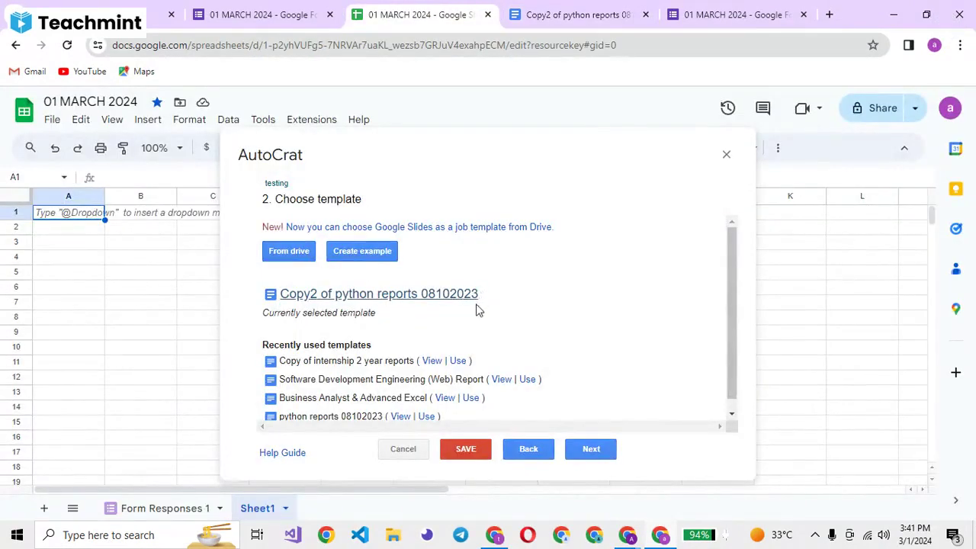
Switch to the blank 'Copy2 of python reports 08102023' document tab
{"action": "left_click", "coordinate": [548, 9]}
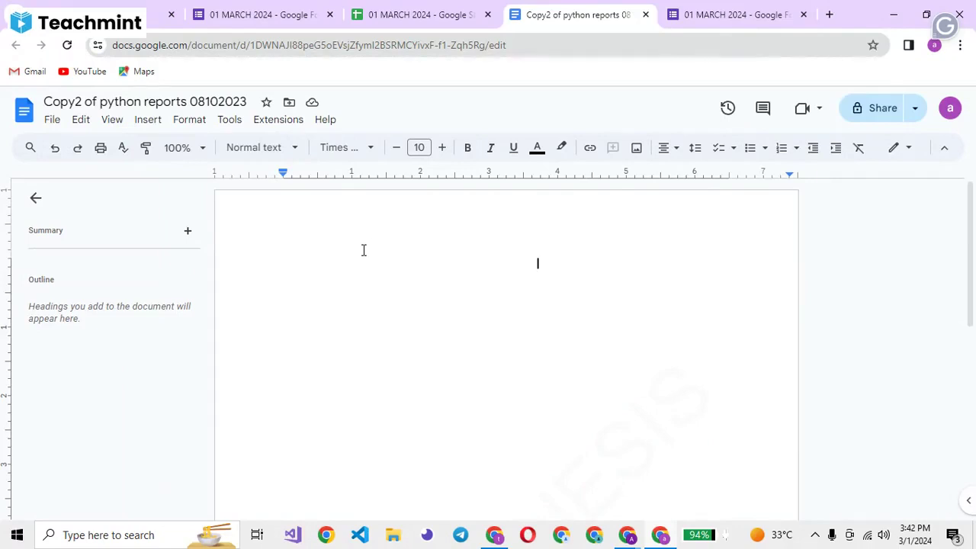
Add a 'Dear <<>>,' greeting line to the template, then return to the 01 MARCH 2024 spreadsheet
{"action": "key", "text": "Return"}
{"action": "type", "text": "Deaar"}
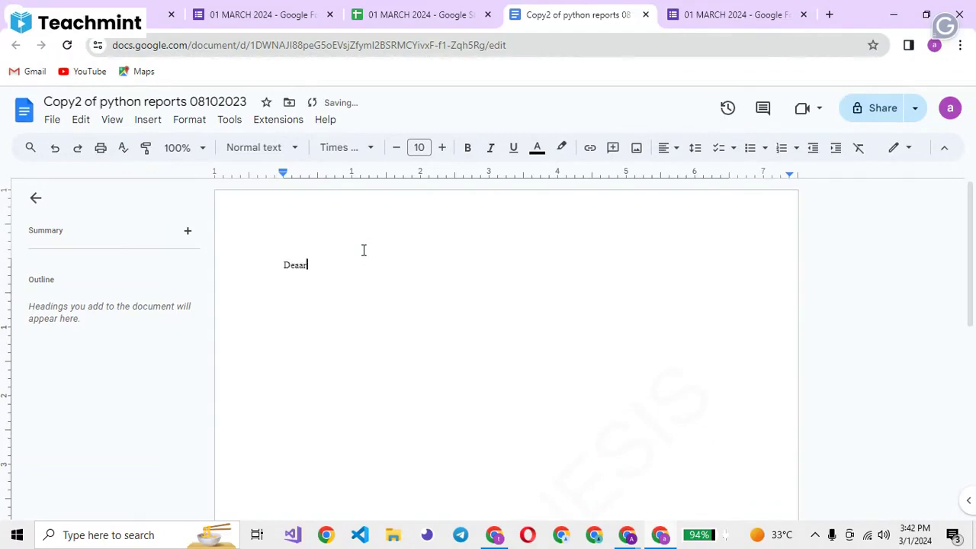
{"action": "key", "text": "BackSpace"}
{"action": "key", "text": "BackSpace"}
{"action": "key", "text": "BackSpace"}
{"action": "type", "text": "ar "}
{"action": "type", "text": "<<>>"}
{"action": "type", "text": ","}
{"action": "key", "text": "Left"}
{"action": "key", "text": "Left"}
{"action": "key", "text": "Left"}
{"action": "left_click", "coordinate": [418, 14]}
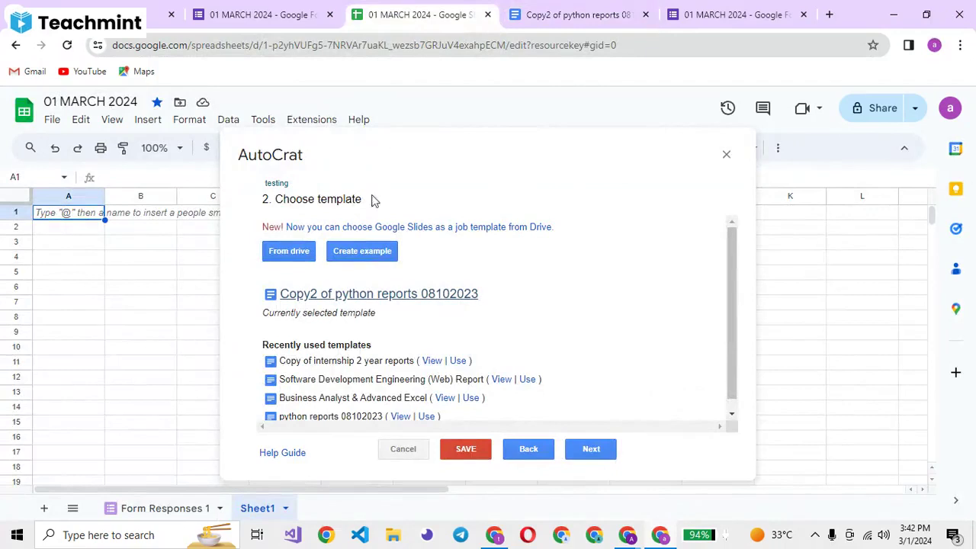
Copy the 'Intern Name' header text from cell C1 of Form Responses 1 and go back to the document
{"action": "left_click", "coordinate": [162, 508]}
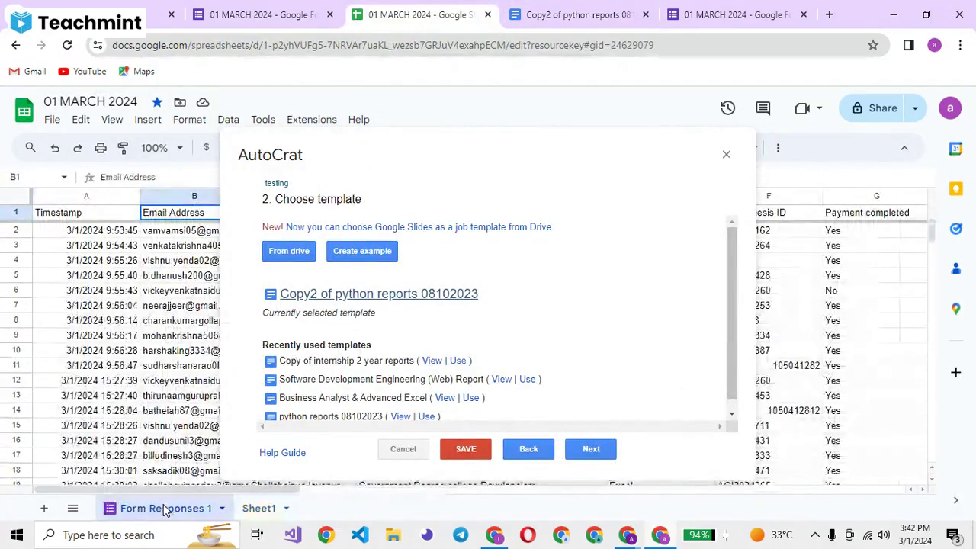
{"action": "key", "text": "Right"}
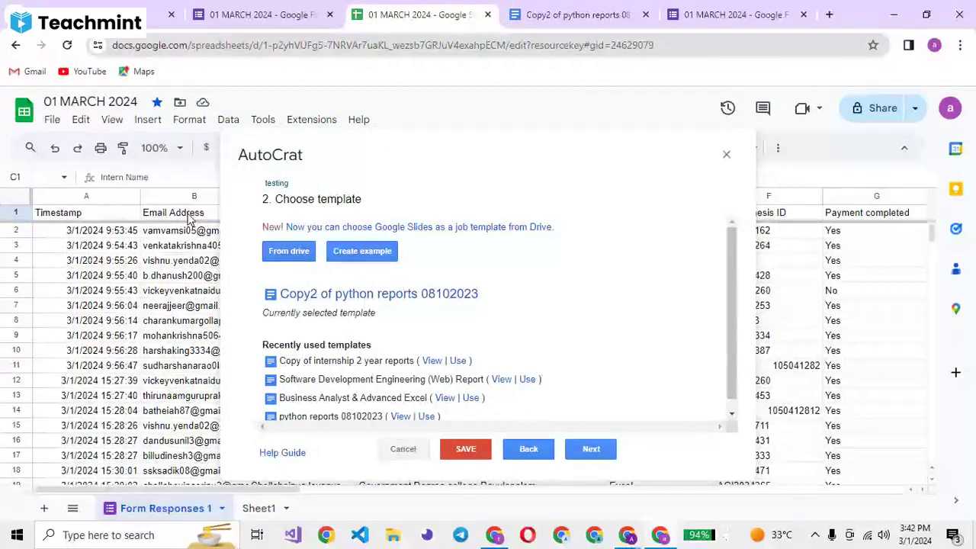
{"action": "key", "text": "Right"}
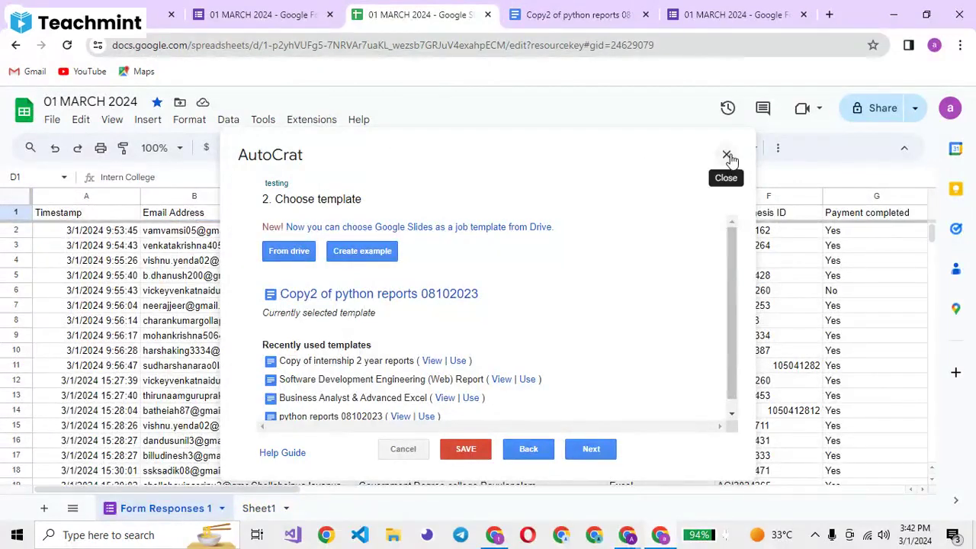
{"action": "left_click_drag", "start_coordinate": [549, 153], "coordinate": [839, 153]}
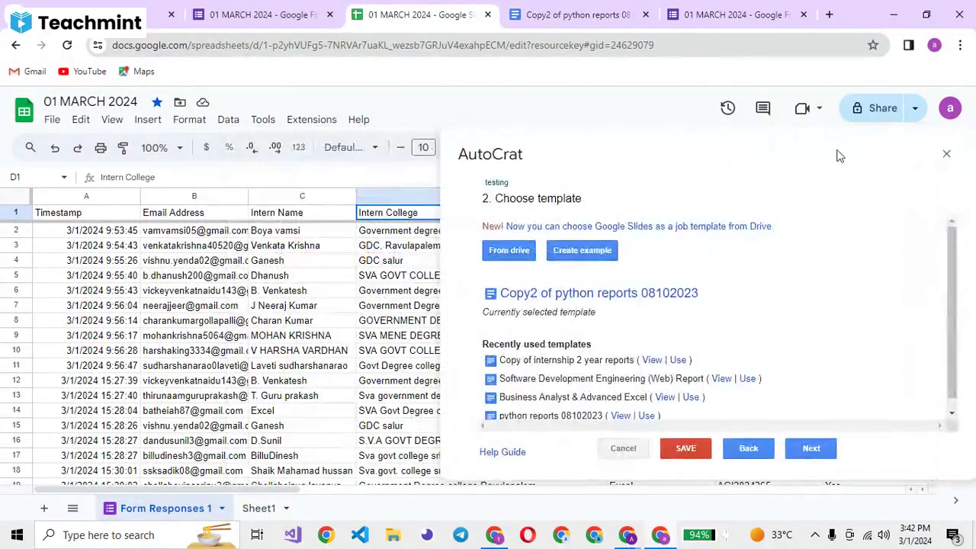
{"action": "left_click", "coordinate": [318, 218]}
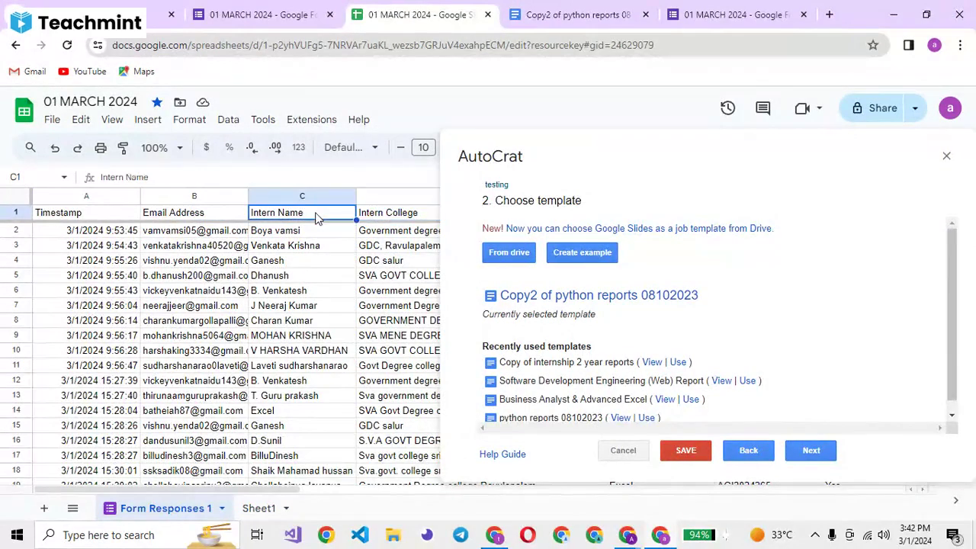
{"action": "left_click", "coordinate": [102, 177]}
{"action": "triple_click", "coordinate": [102, 177]}
{"action": "key", "text": "ctrl+c"}
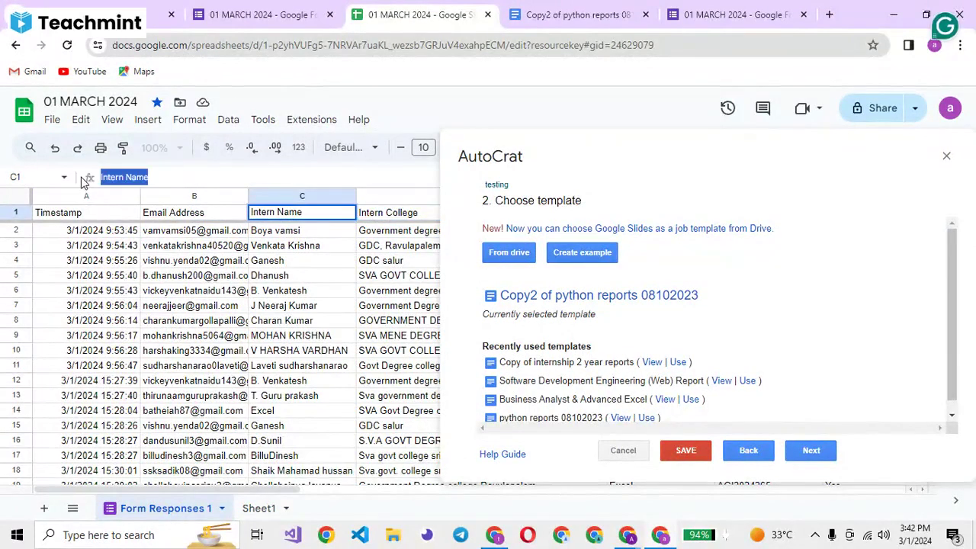
{"action": "left_click", "coordinate": [534, 15]}
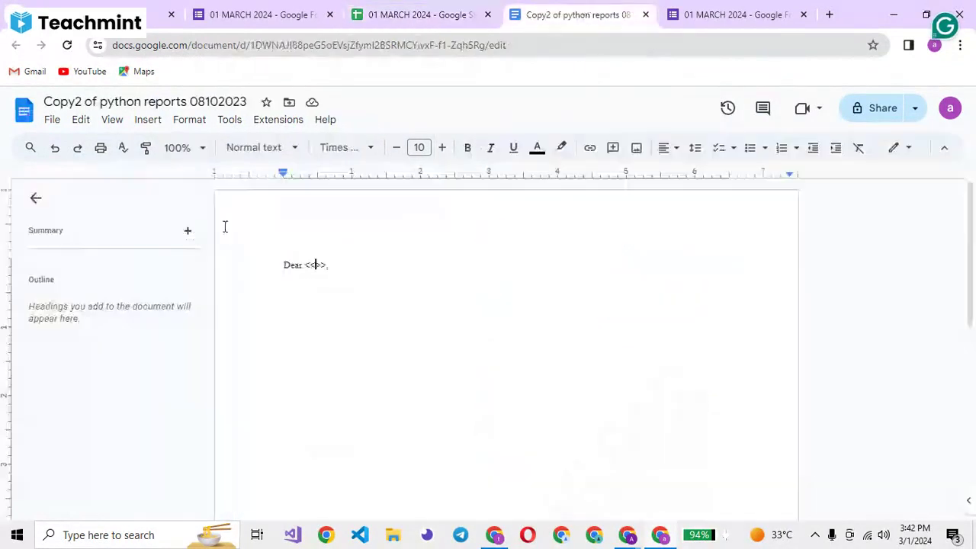
Paste 'Intern Name' between the angle brackets so the greeting reads 'Dear <<Intern Name>>,'
{"action": "left_click", "coordinate": [319, 271]}
{"action": "key", "text": "ctrl+v"}
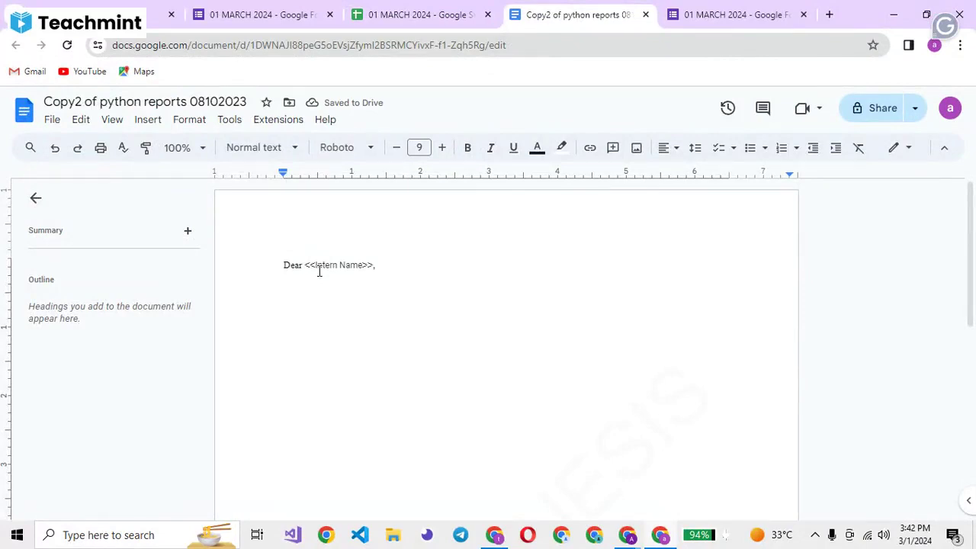
{"action": "key", "text": "alt+Tab"}
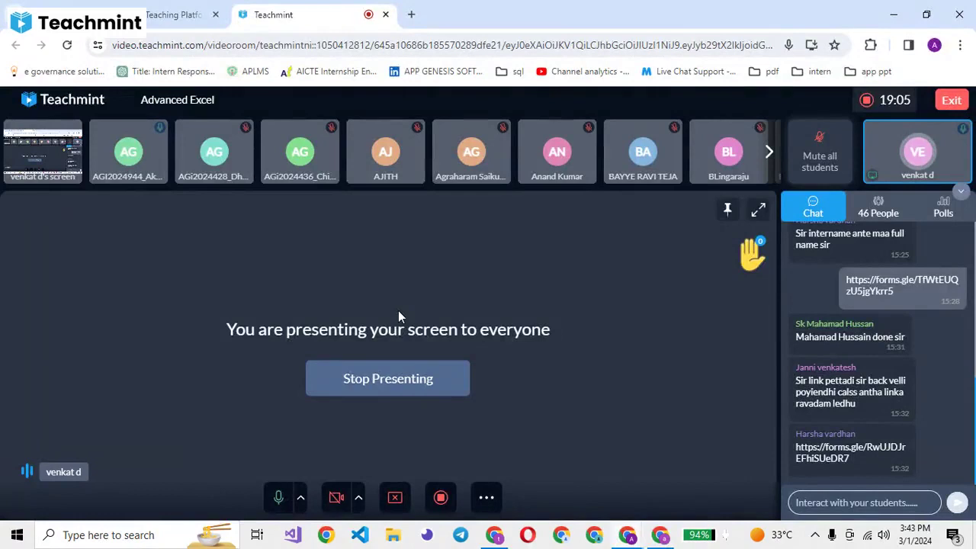
{"action": "key", "text": "alt+Tab"}
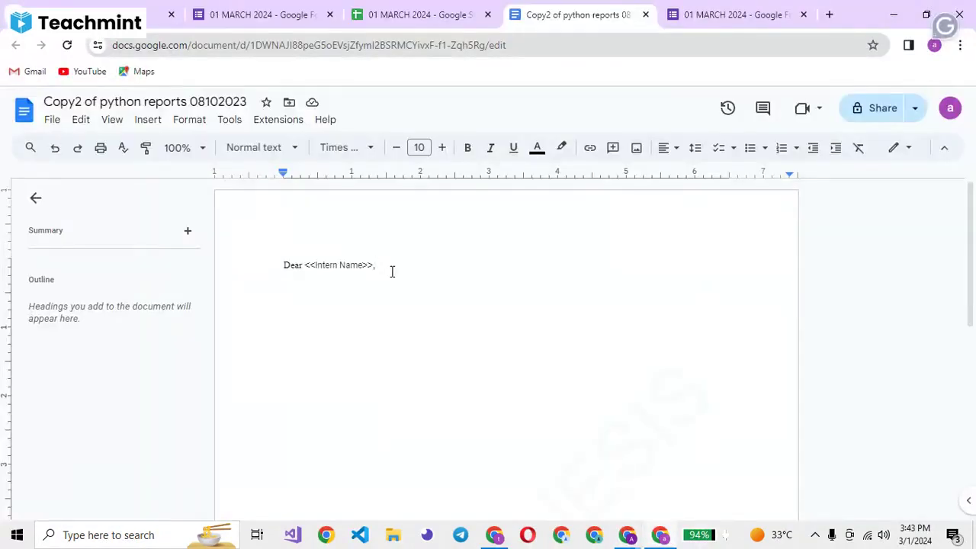
Return to the 01 MARCH 2024 spreadsheet's AutoCrat template step
{"action": "left_click", "coordinate": [446, 6]}
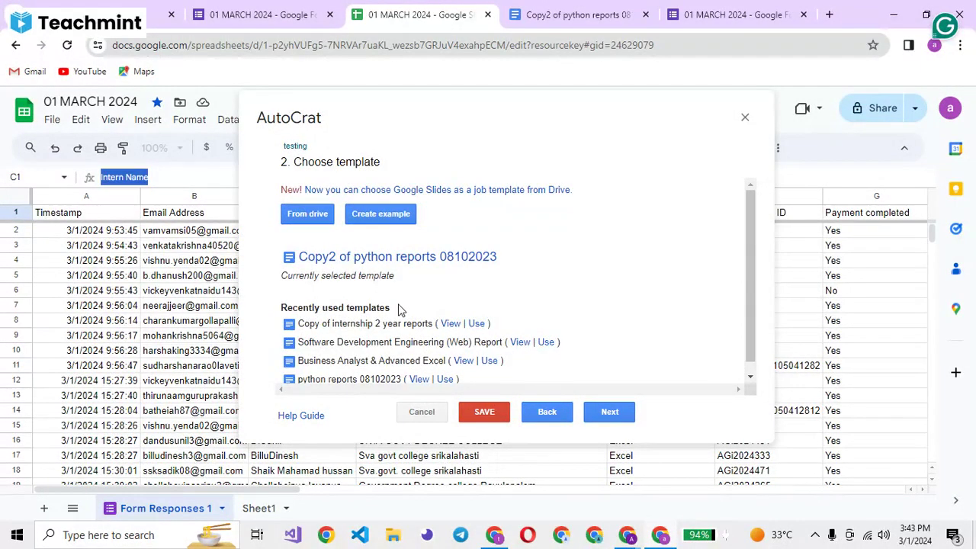
Map the intern name tag to Intern Name and college Name to Intern College, leaving group name unmapped
{"action": "left_click", "coordinate": [609, 411]}
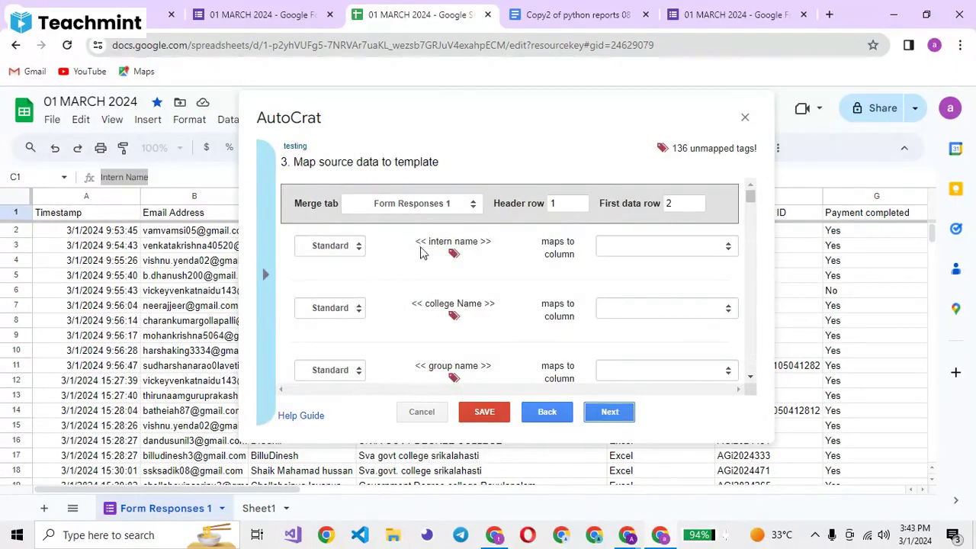
{"action": "left_click", "coordinate": [358, 247]}
{"action": "left_click", "coordinate": [355, 244]}
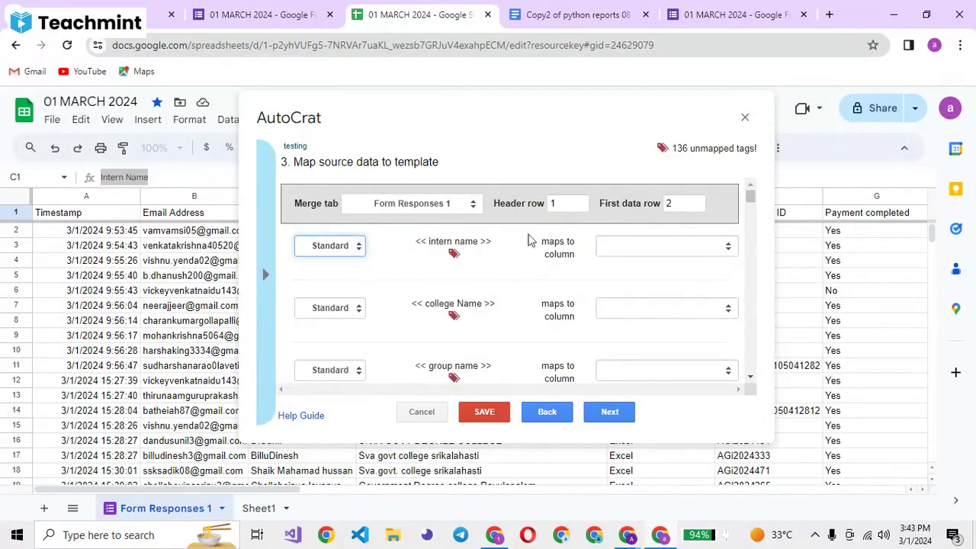
{"action": "left_click", "coordinate": [727, 252]}
{"action": "left_click", "coordinate": [678, 295]}
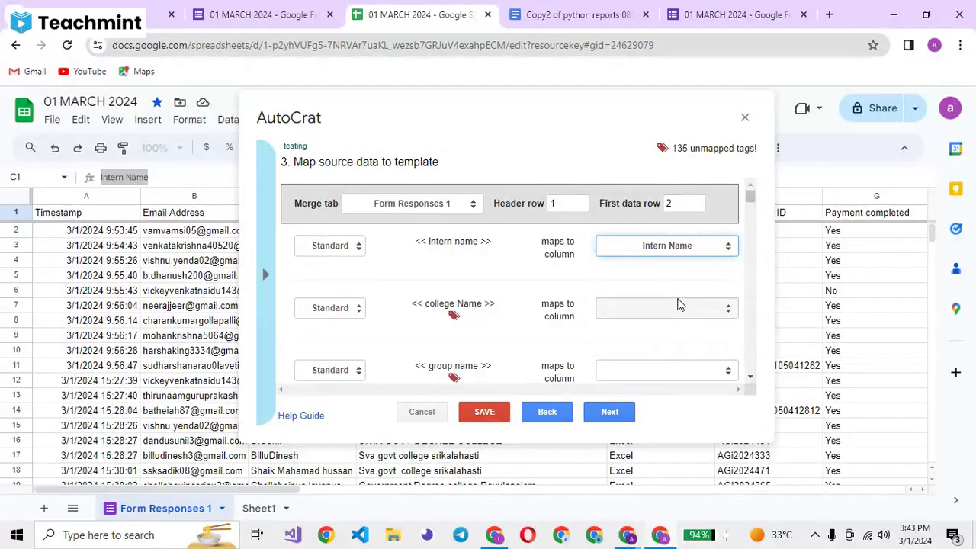
{"action": "left_click", "coordinate": [728, 311]}
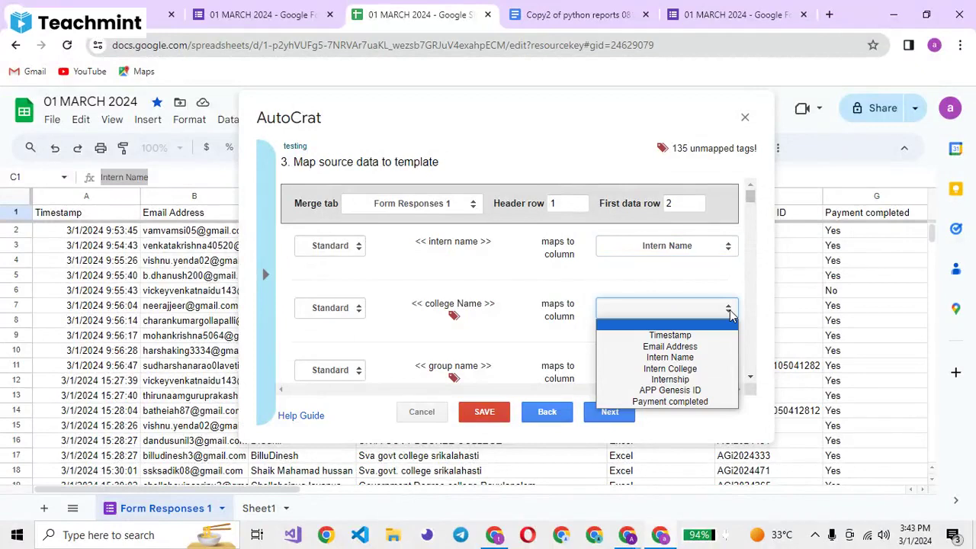
{"action": "left_click", "coordinate": [671, 368]}
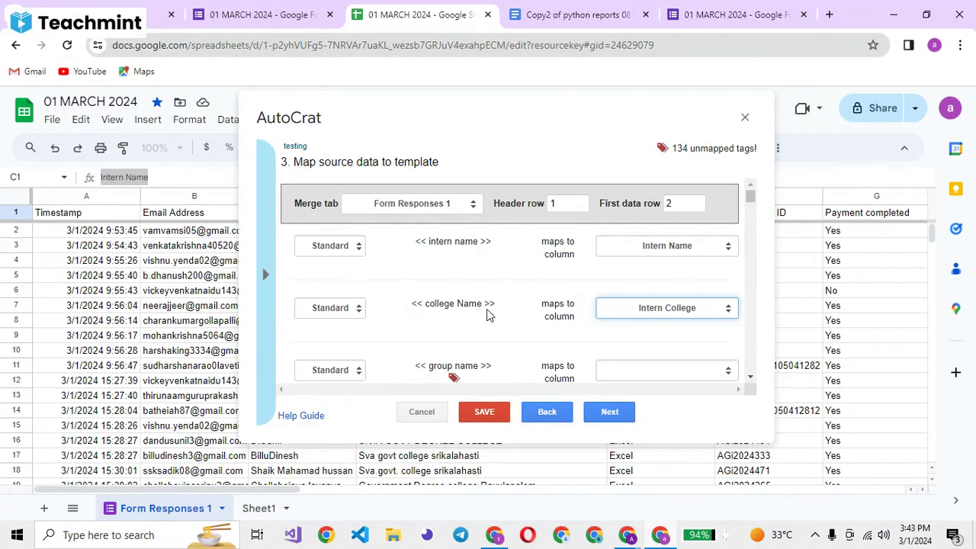
{"action": "left_click", "coordinate": [727, 371]}
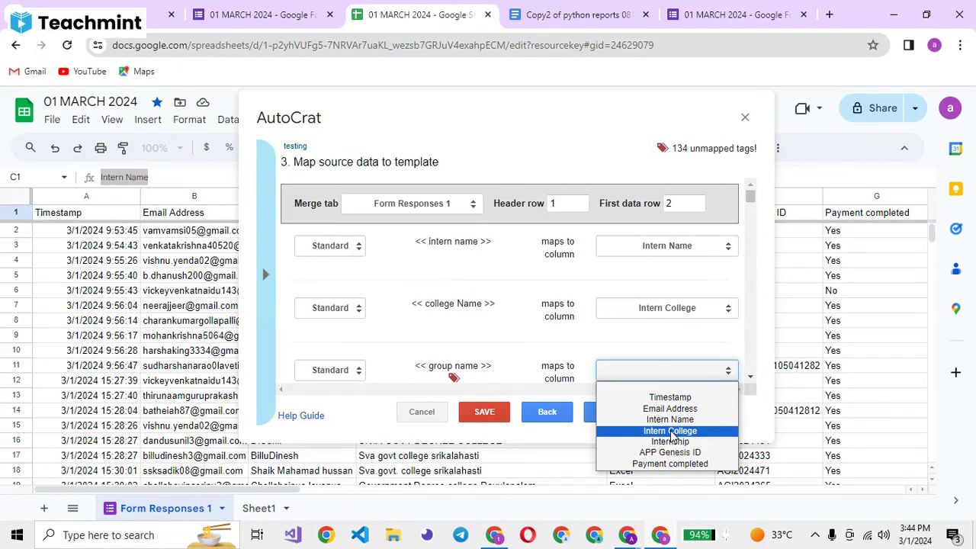
{"action": "left_click", "coordinate": [622, 333]}
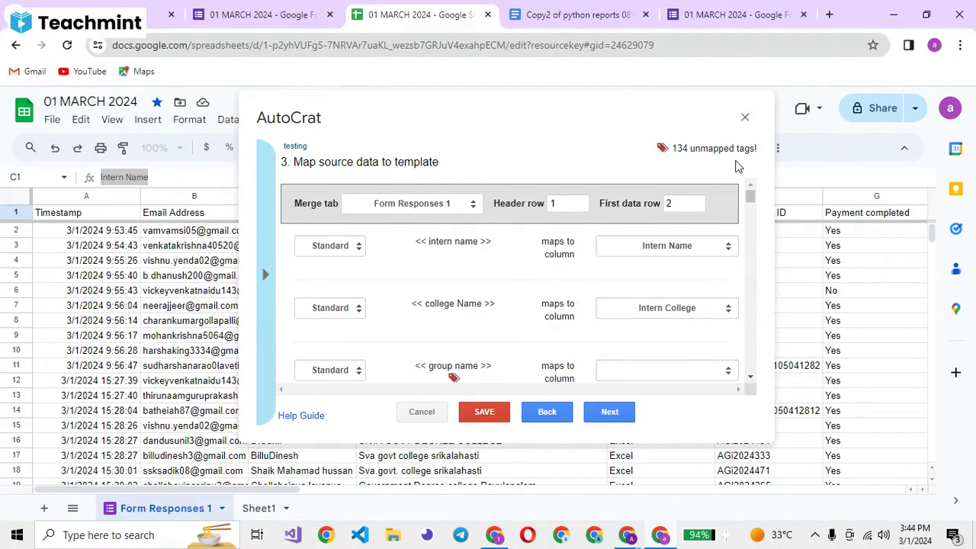
{"action": "left_click", "coordinate": [541, 422]}
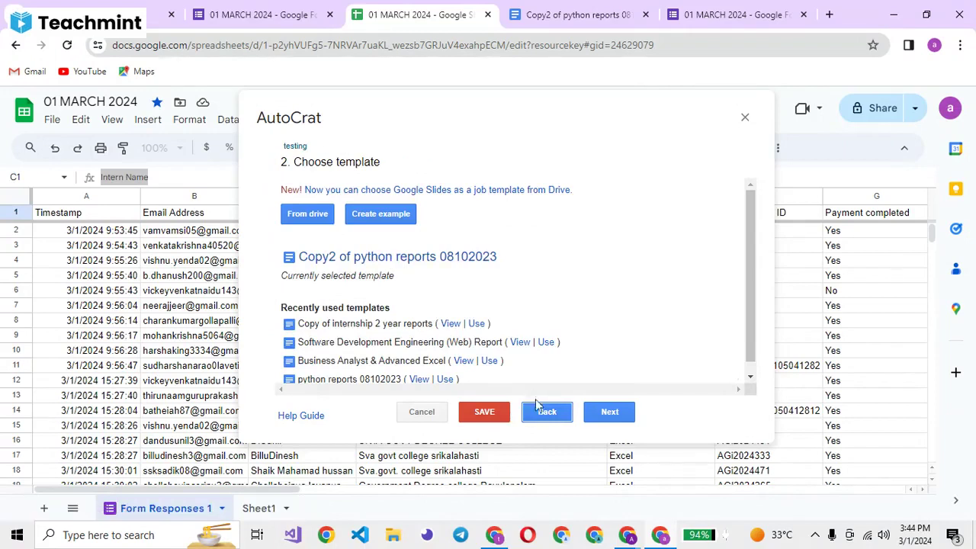
Close AutoCrat, relaunch it from Extensions > Autocrat > Launch, and start a new merge job
{"action": "left_click", "coordinate": [742, 119]}
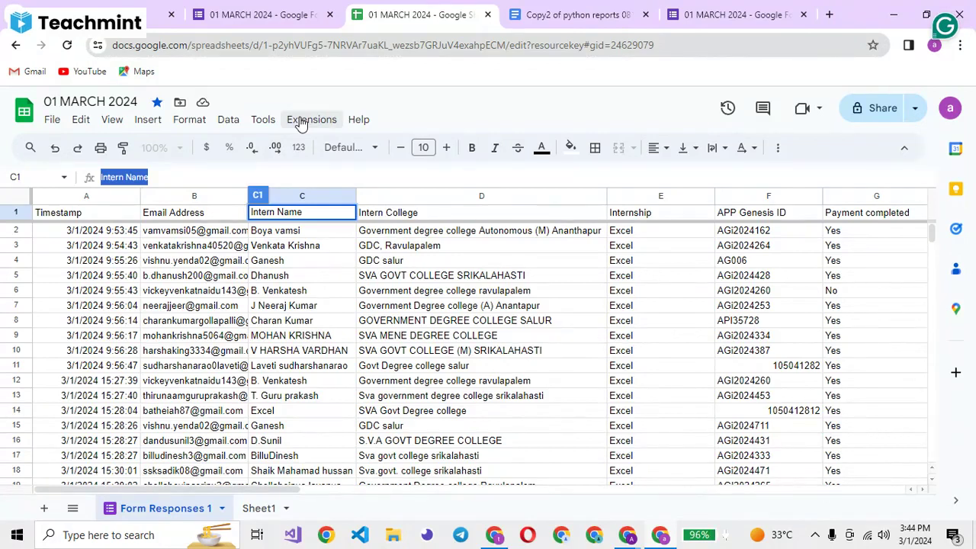
{"action": "left_click", "coordinate": [301, 124]}
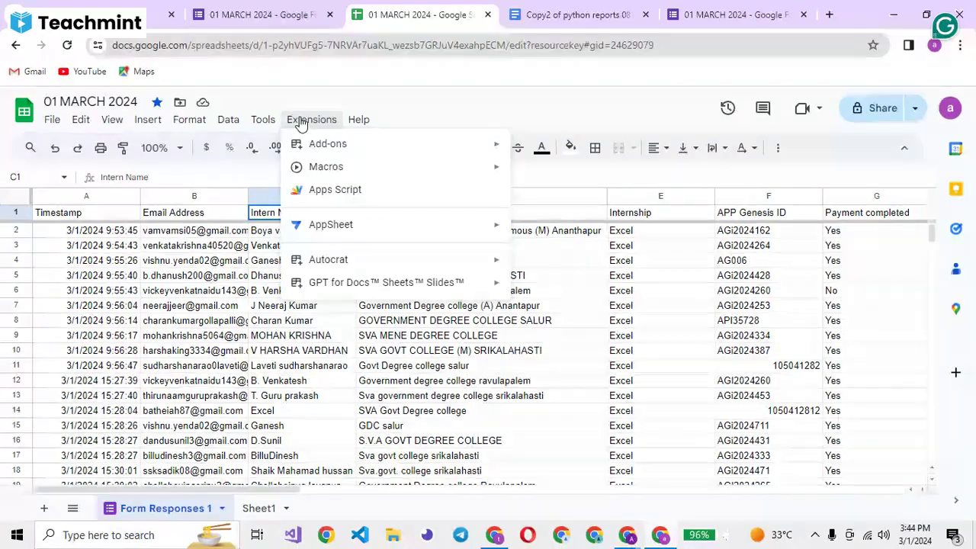
{"action": "mouse_move", "coordinate": [327, 259]}
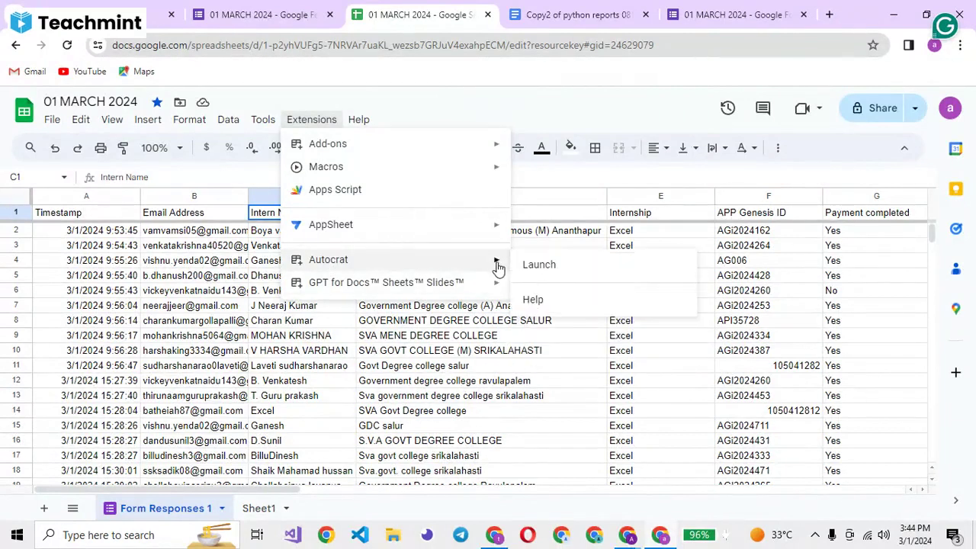
{"action": "left_click", "coordinate": [539, 265]}
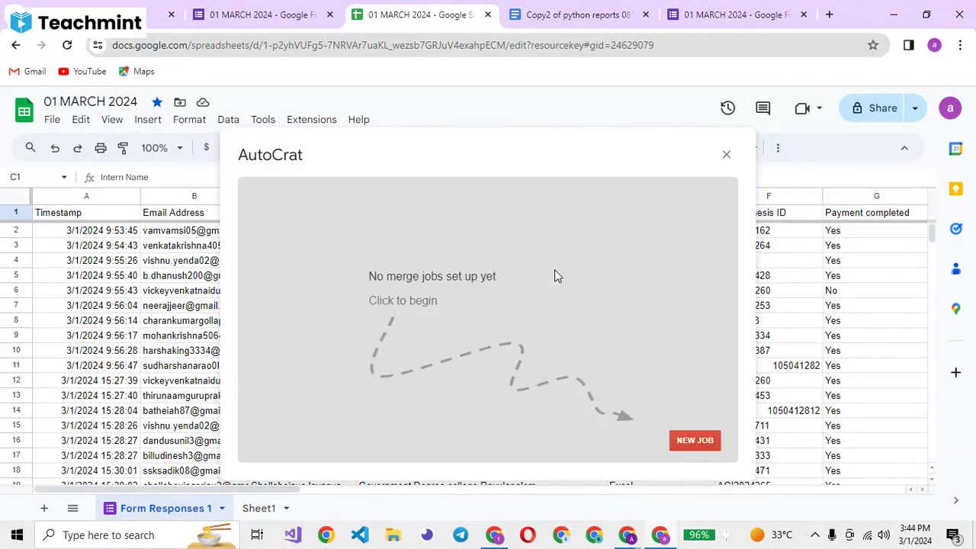
{"action": "left_click", "coordinate": [694, 440]}
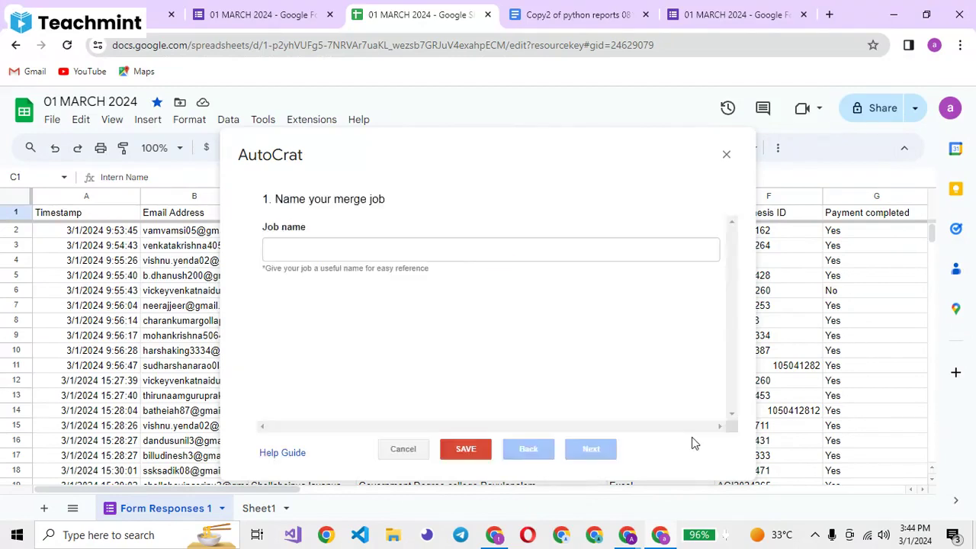
Name the job 'testing01032024' and choose the Copy2 of python reports 08102023 template
{"action": "left_click", "coordinate": [453, 246]}
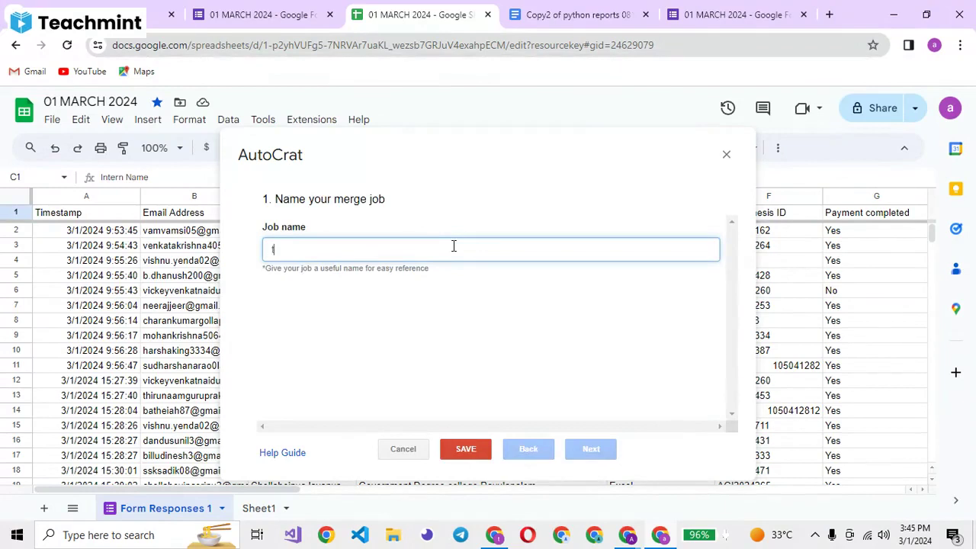
{"action": "type", "text": "testing"}
{"action": "type", "text": "01"}
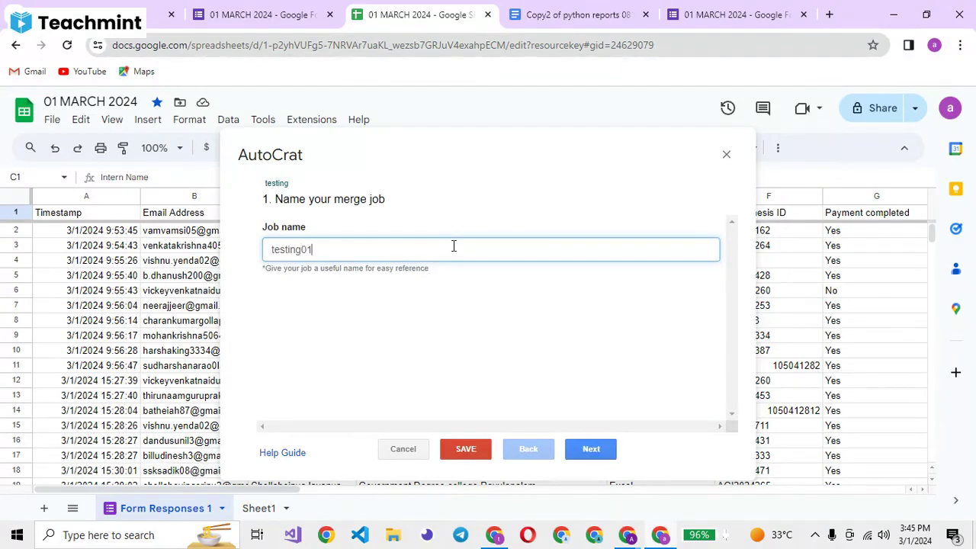
{"action": "type", "text": "03"}
{"action": "type", "text": "2024"}
{"action": "left_click", "coordinate": [599, 451]}
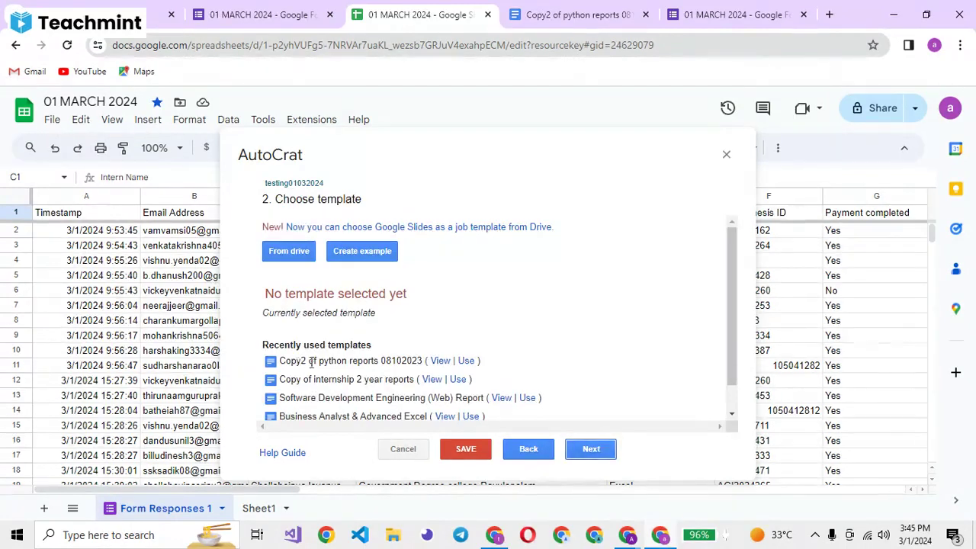
{"action": "left_click", "coordinate": [466, 361]}
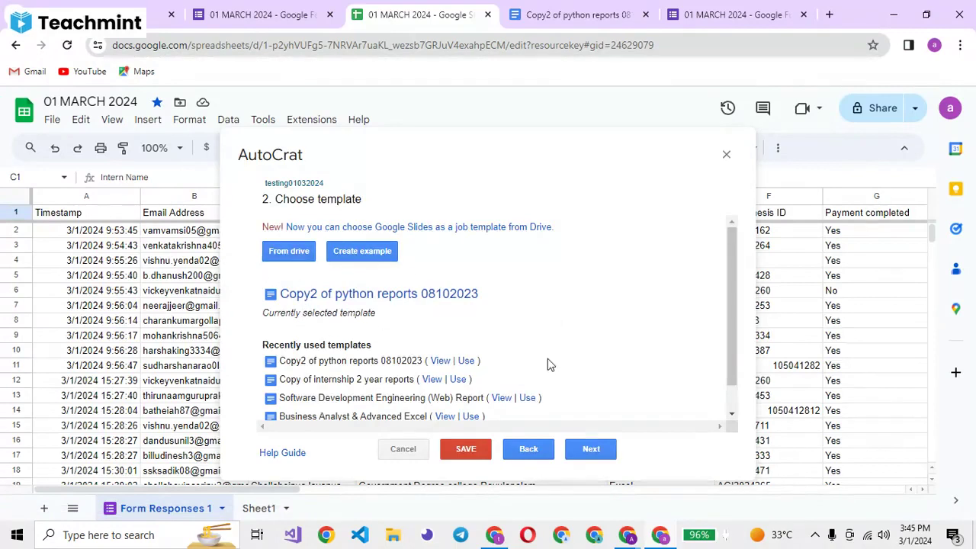
{"action": "left_click", "coordinate": [595, 451]}
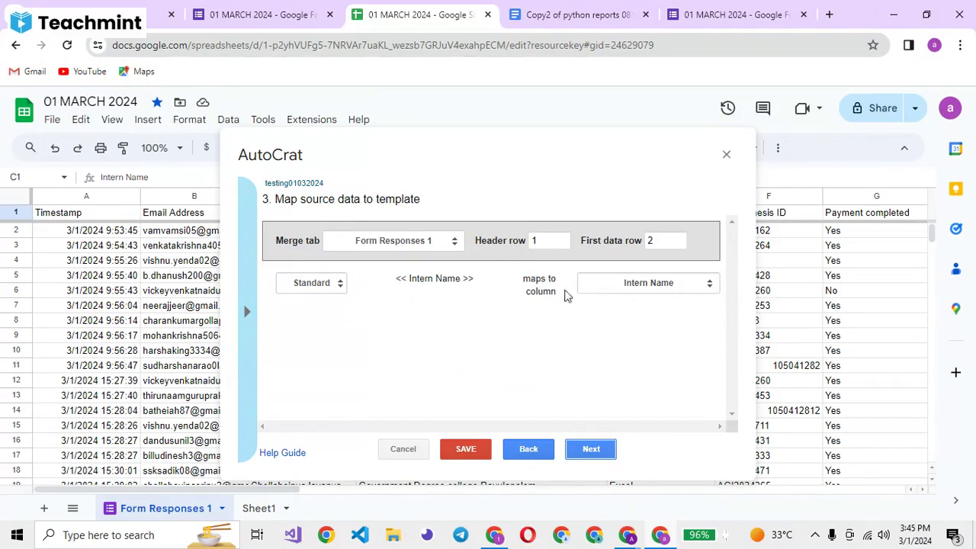
Keep <<Intern Name>> mapped to the Intern Name column and allow students' microphones in the live class
{"action": "left_click", "coordinate": [708, 283]}
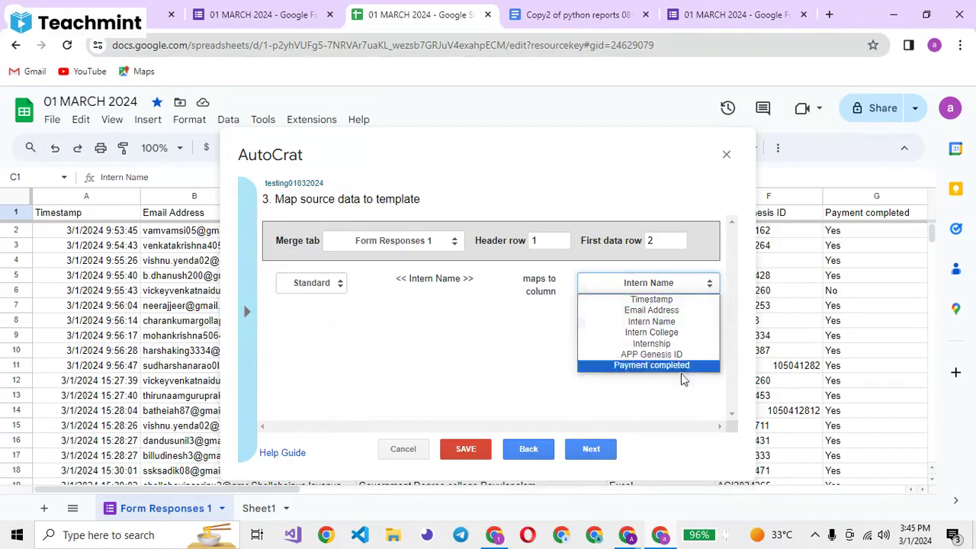
{"action": "left_click", "coordinate": [663, 320]}
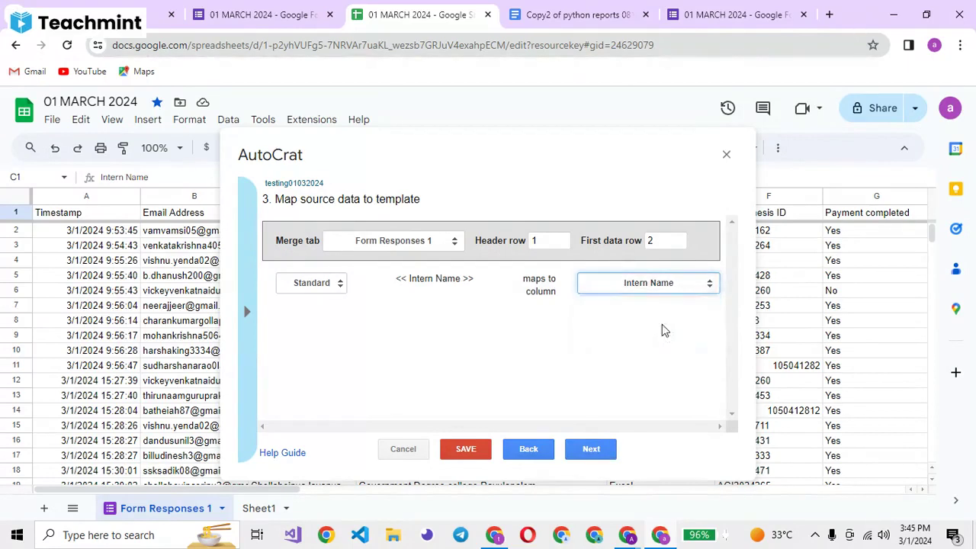
{"action": "key", "text": "alt+Tab"}
{"action": "left_click", "coordinate": [547, 172]}
{"action": "left_click", "coordinate": [547, 173]}
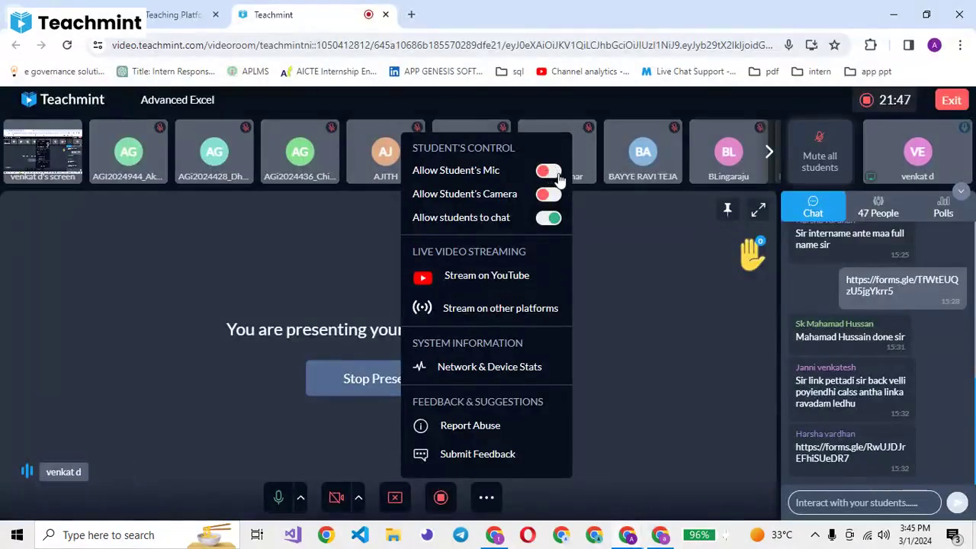
{"action": "left_click", "coordinate": [558, 175]}
{"action": "key", "text": "alt+Tab"}
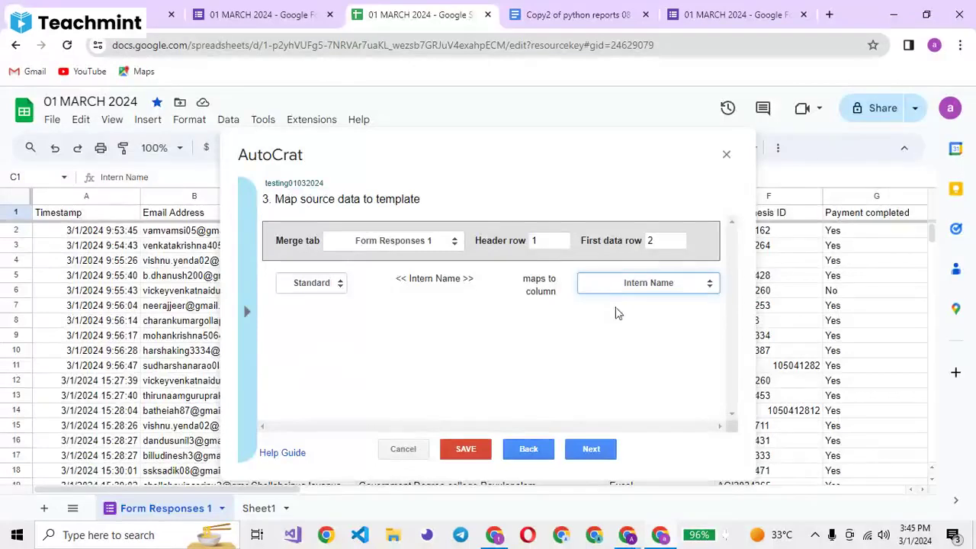
Check the letter template document, then advance the job to File settings
{"action": "key", "text": "ctrl+Tab"}
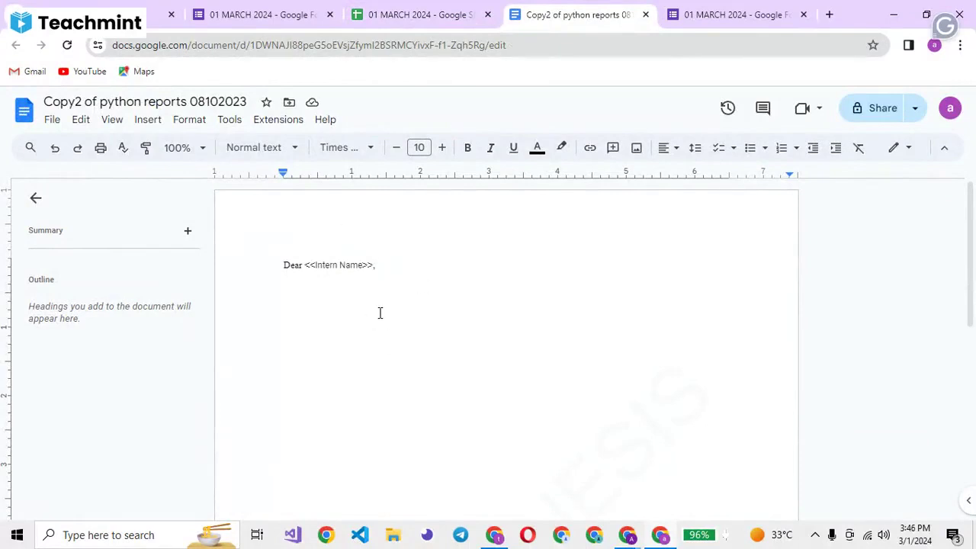
{"action": "left_click", "coordinate": [424, 9]}
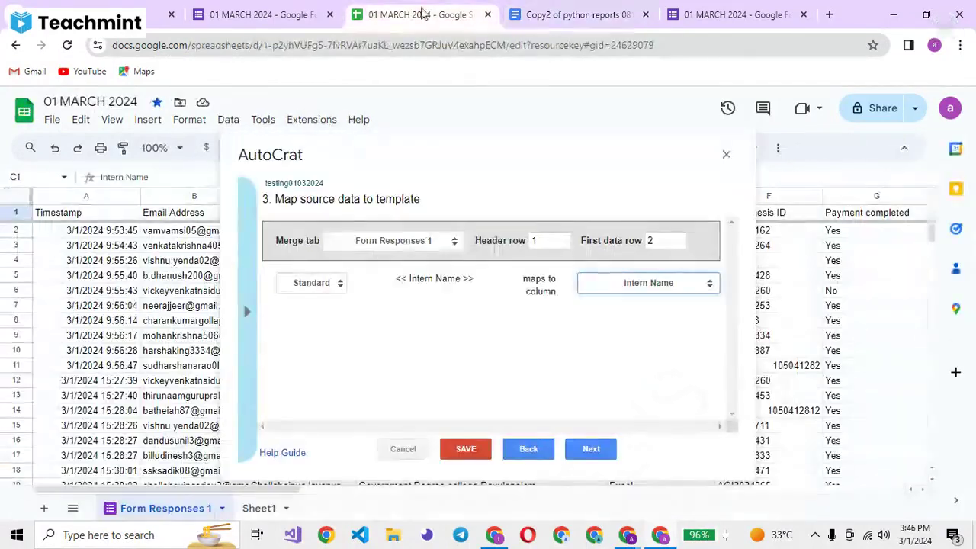
{"action": "left_click", "coordinate": [593, 452]}
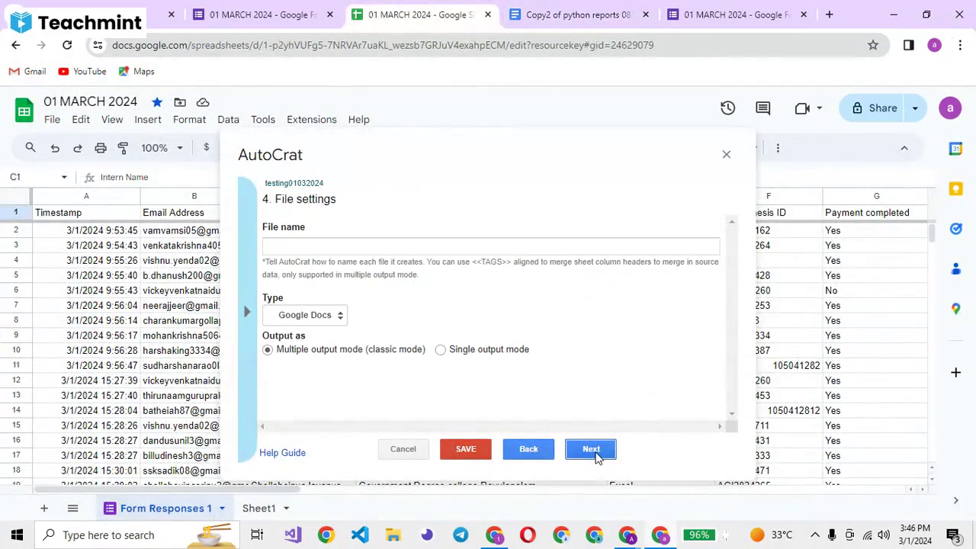
Set the output file name to 'testing01032024' and the file type to PDF
{"action": "left_click", "coordinate": [330, 245]}
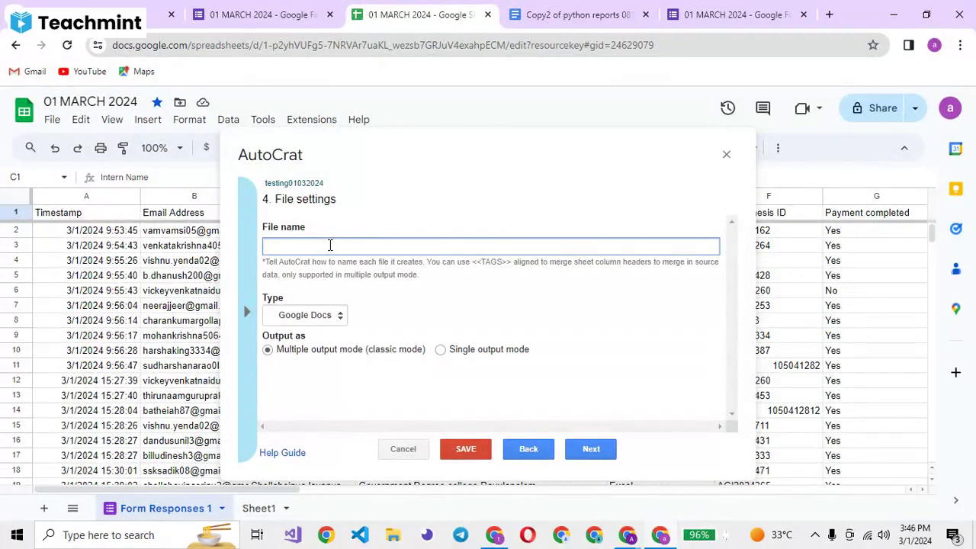
{"action": "type", "text": "testing"}
{"action": "type", "text": "010324"}
{"action": "type", "text": "0"}
{"action": "key", "text": "BackSpace"}
{"action": "key", "text": "BackSpace"}
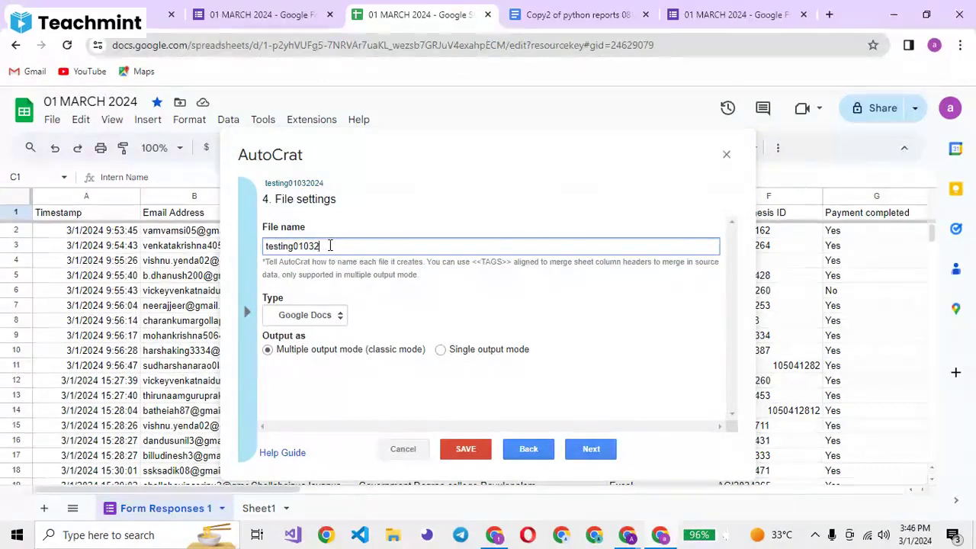
{"action": "type", "text": "024"}
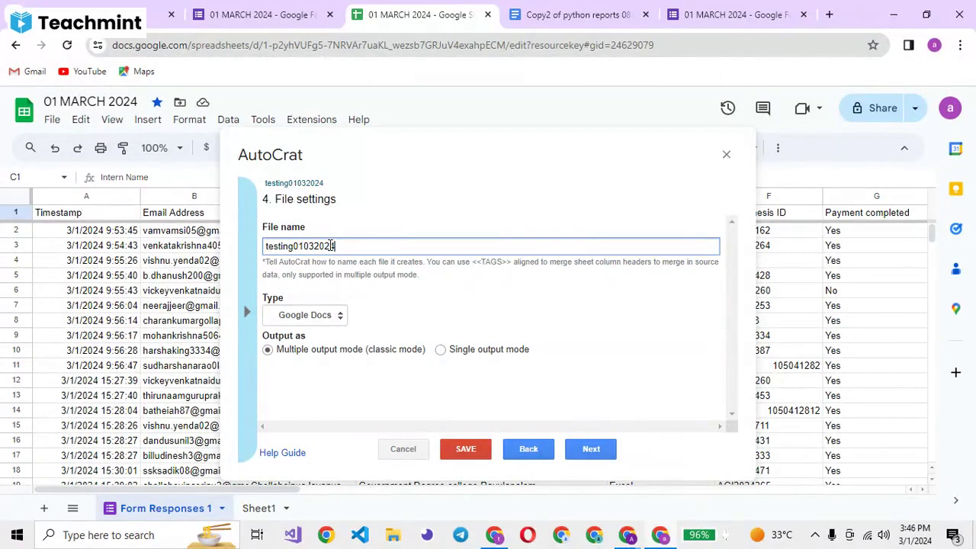
{"action": "left_click", "coordinate": [305, 314]}
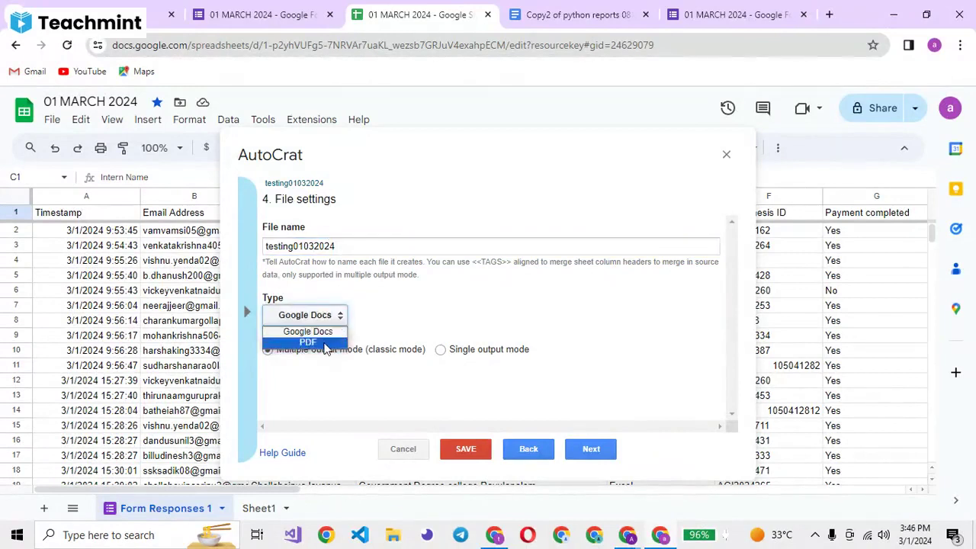
{"action": "left_click", "coordinate": [326, 345]}
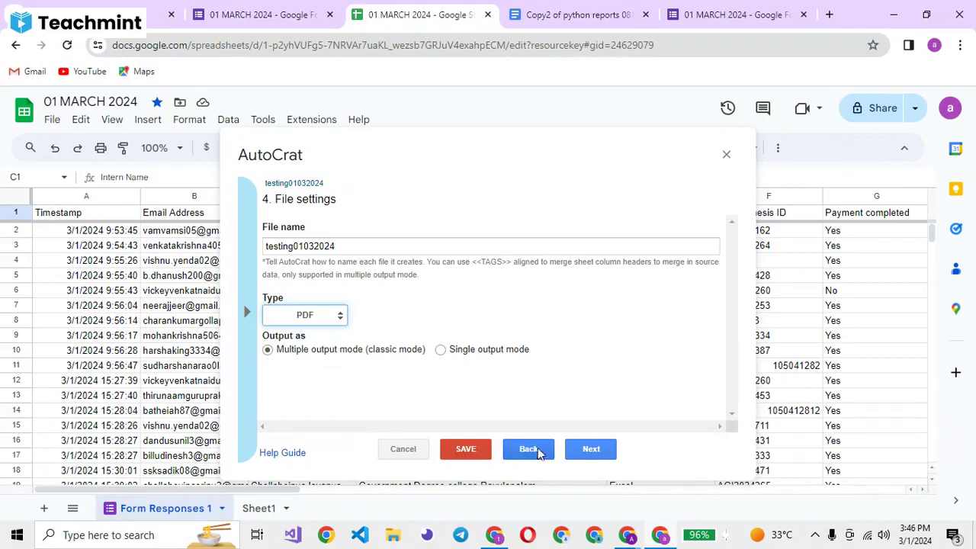
{"action": "left_click", "coordinate": [591, 451]}
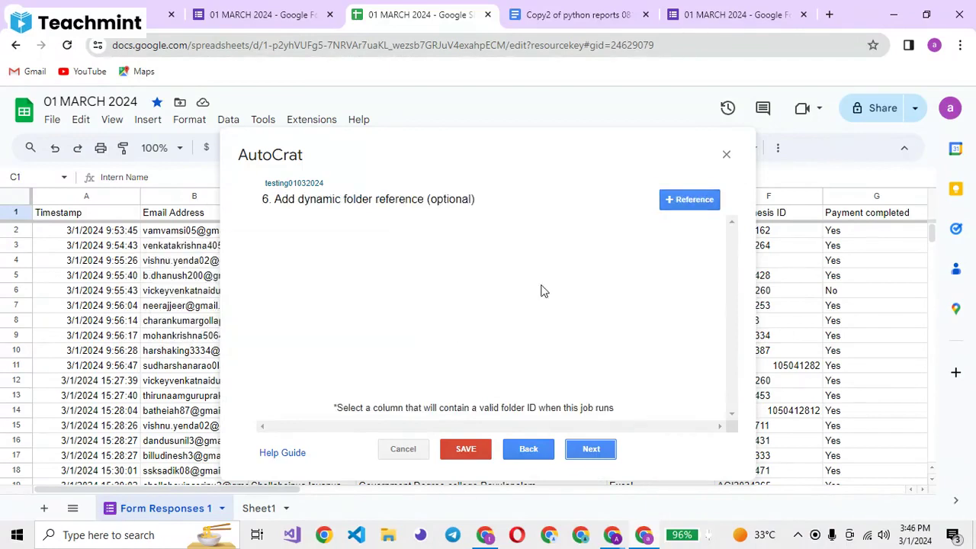
Skip past the condition, sharing and trigger steps, attempt to save, and acknowledge the missing-destination error
{"action": "left_click", "coordinate": [593, 449]}
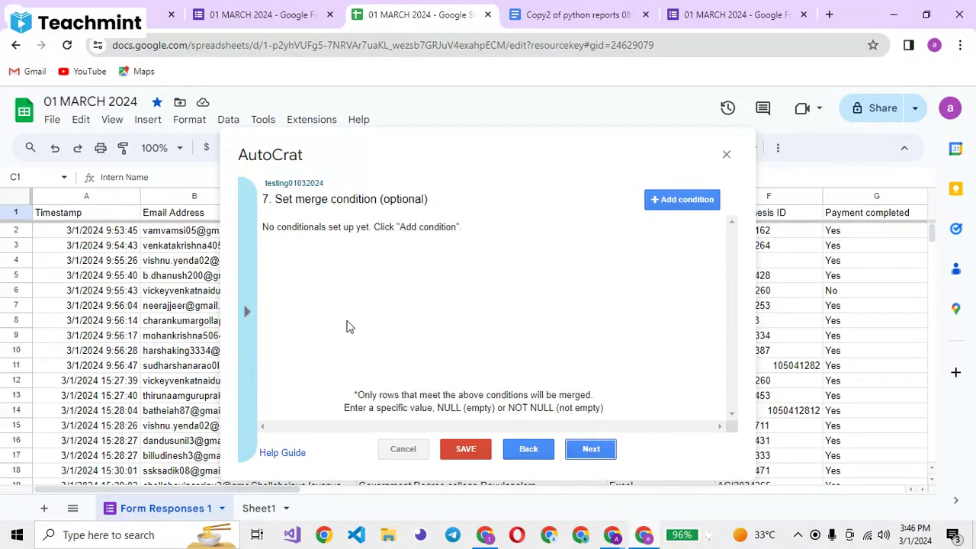
{"action": "left_click", "coordinate": [585, 451]}
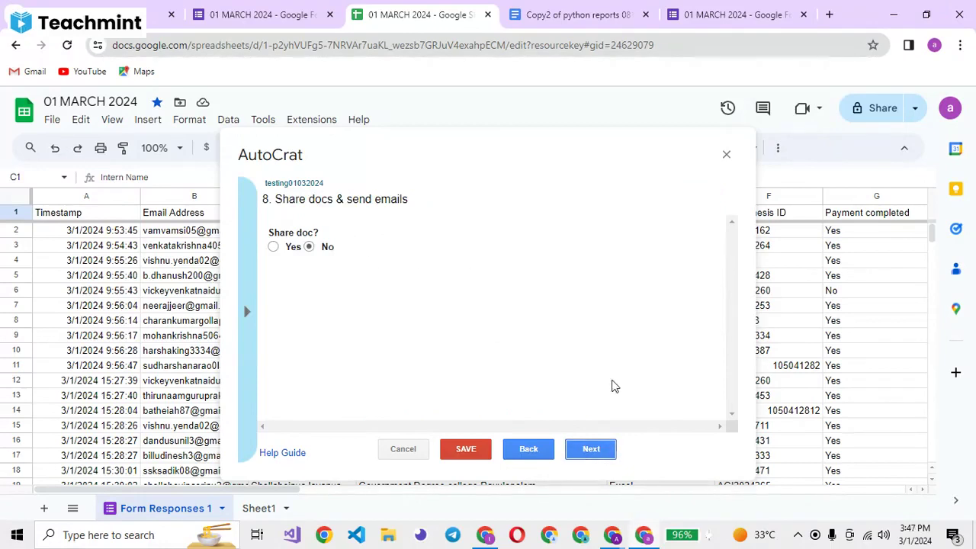
{"action": "left_click", "coordinate": [599, 450]}
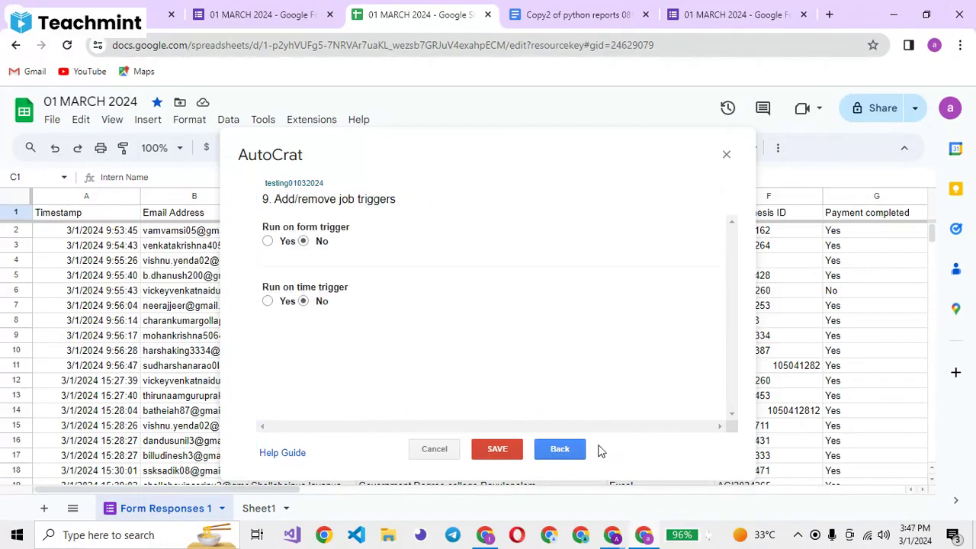
{"action": "left_click", "coordinate": [495, 448]}
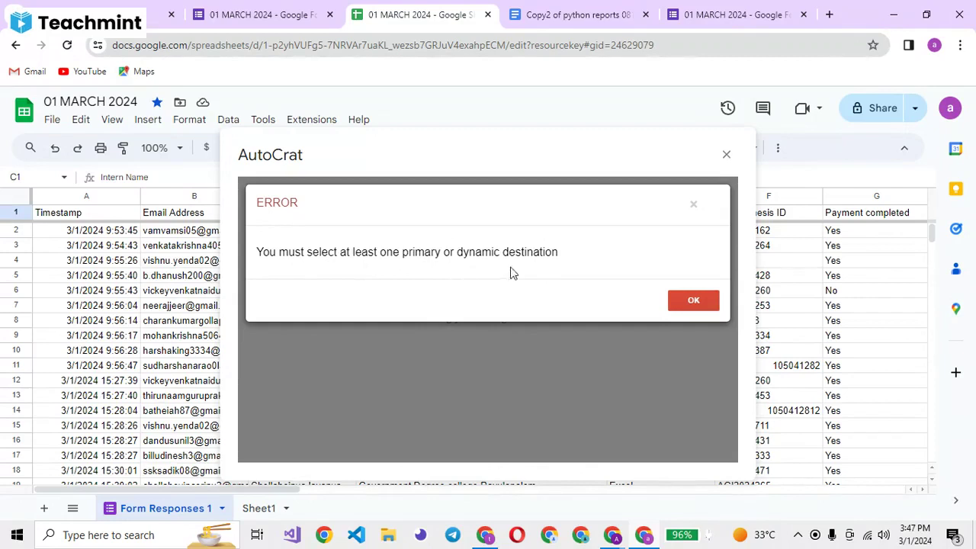
{"action": "left_click", "coordinate": [691, 299]}
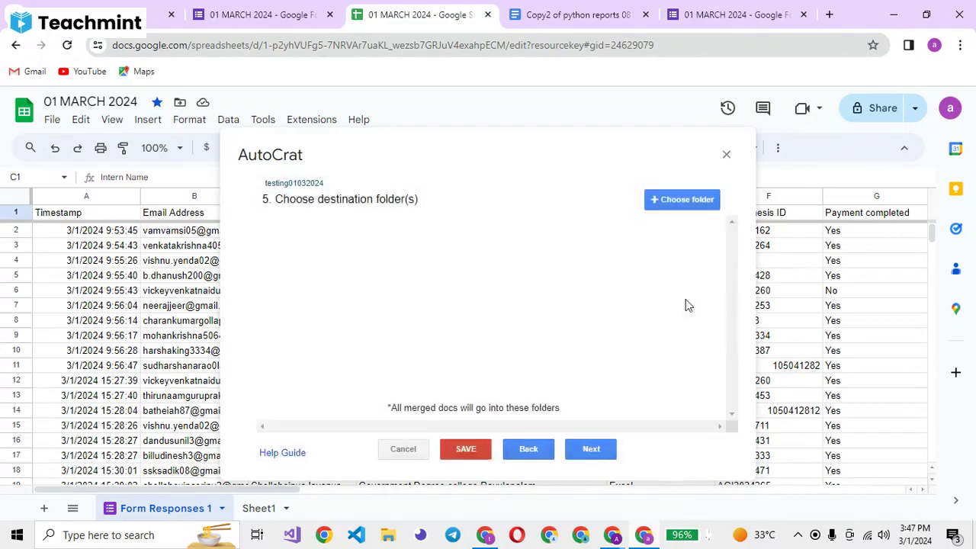
Step back to the data mapping page, then advance to the dynamic folder reference step
{"action": "left_click", "coordinate": [519, 452]}
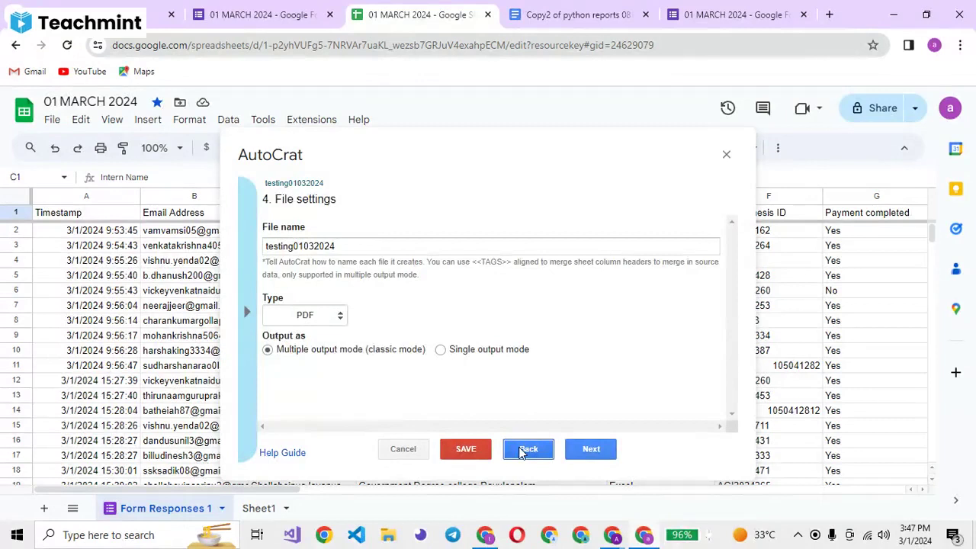
{"action": "left_click", "coordinate": [521, 450]}
{"action": "left_click", "coordinate": [599, 450]}
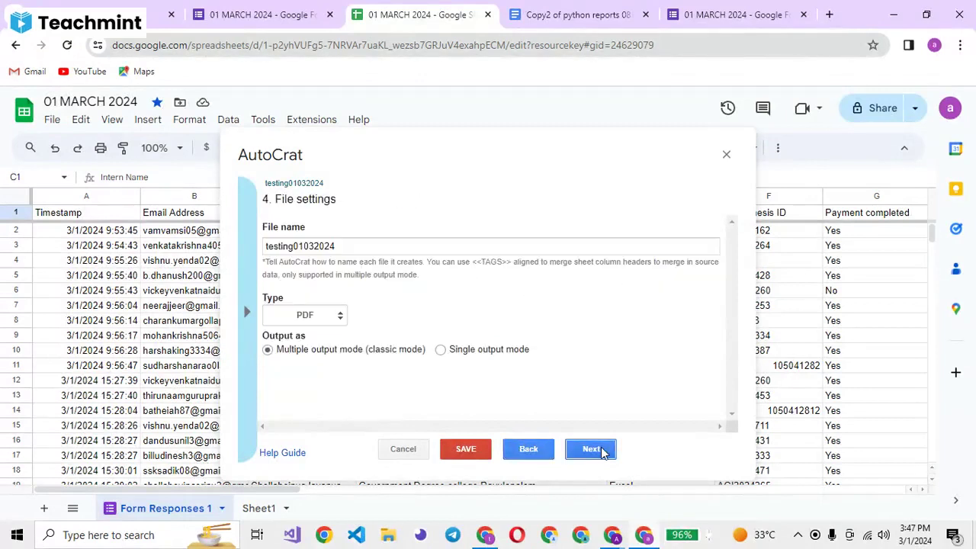
{"action": "left_click", "coordinate": [599, 450]}
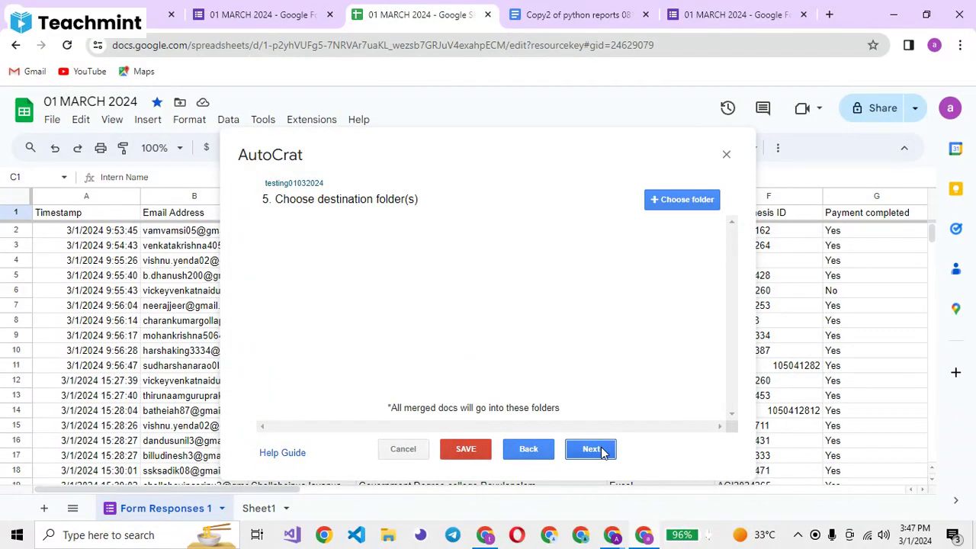
{"action": "left_click", "coordinate": [592, 450]}
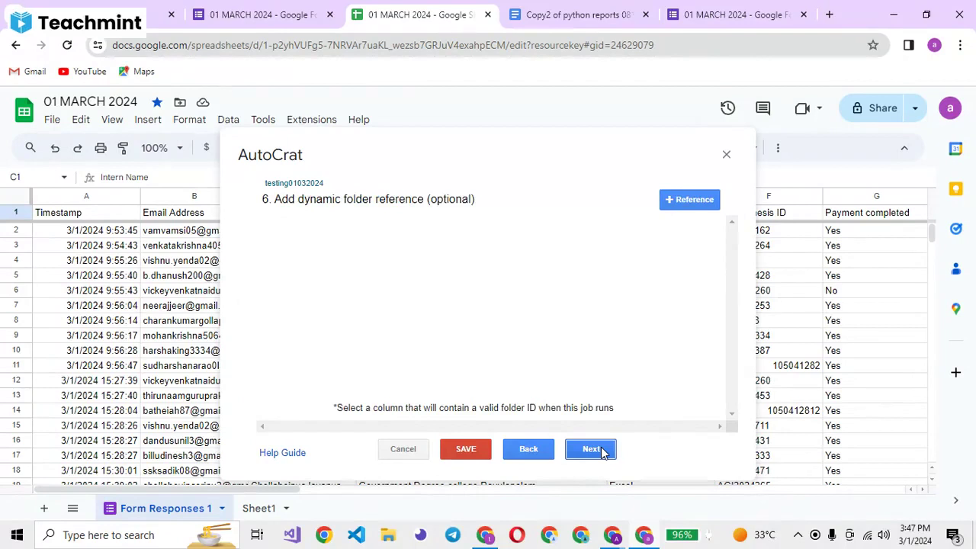
Add a dynamic folder reference from the Intern Name column and save job testing01032024
{"action": "left_click", "coordinate": [663, 206]}
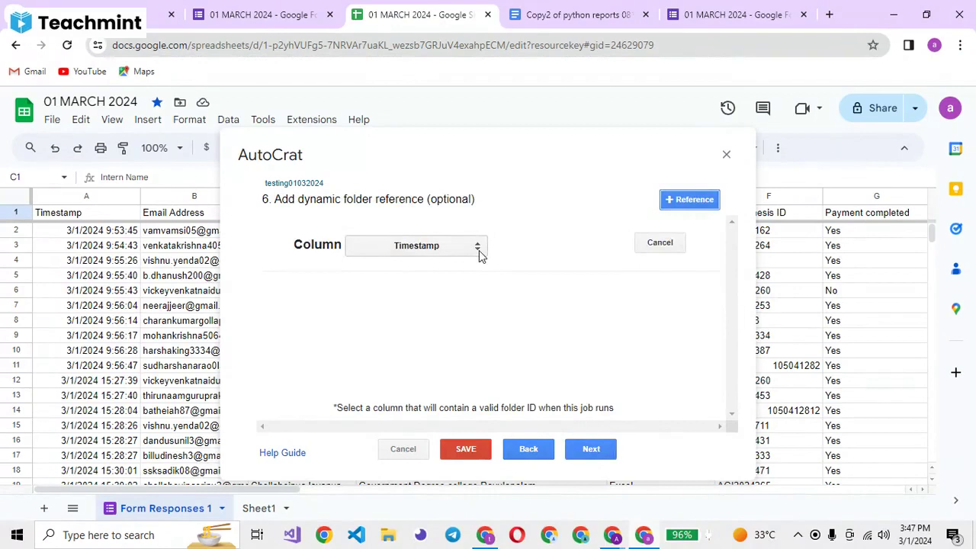
{"action": "left_click", "coordinate": [479, 255]}
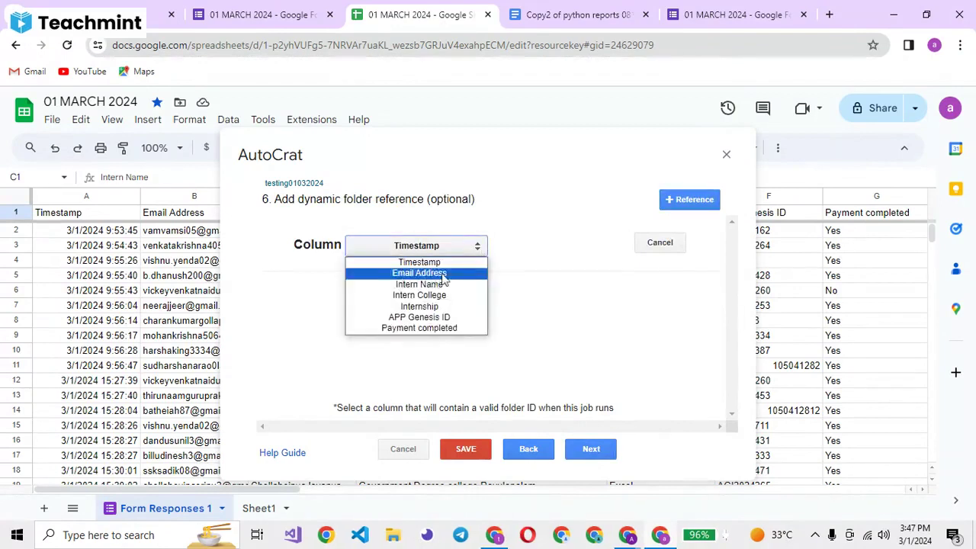
{"action": "left_click", "coordinate": [433, 284]}
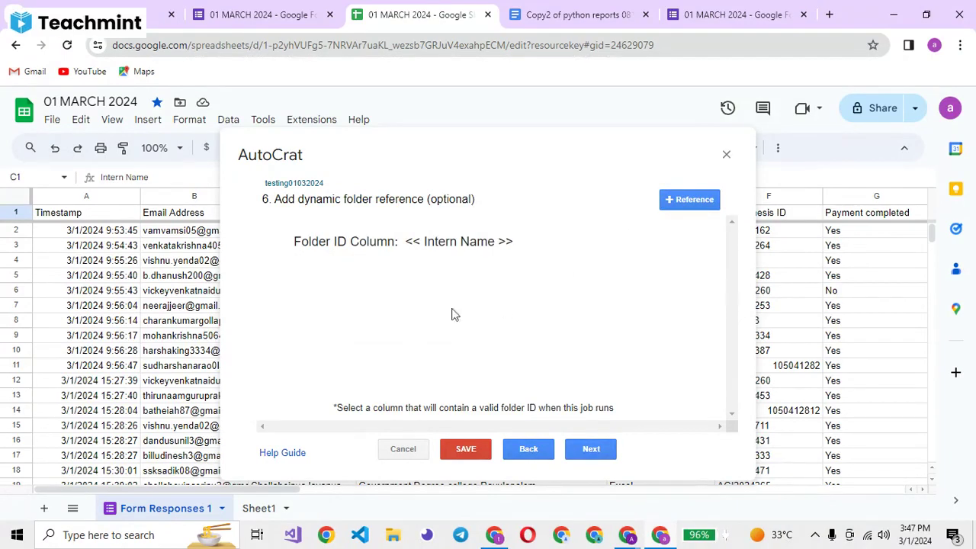
{"action": "left_click", "coordinate": [594, 456]}
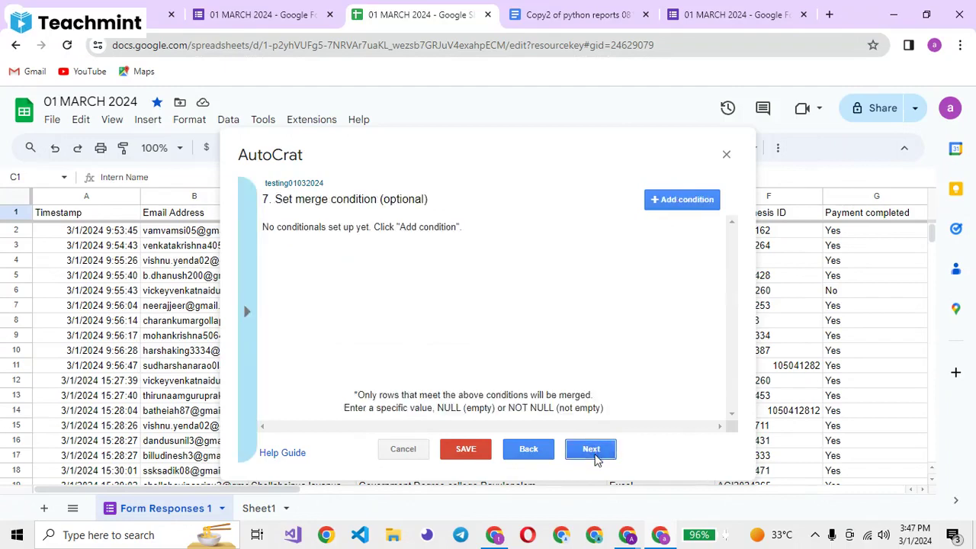
{"action": "left_click", "coordinate": [459, 454]}
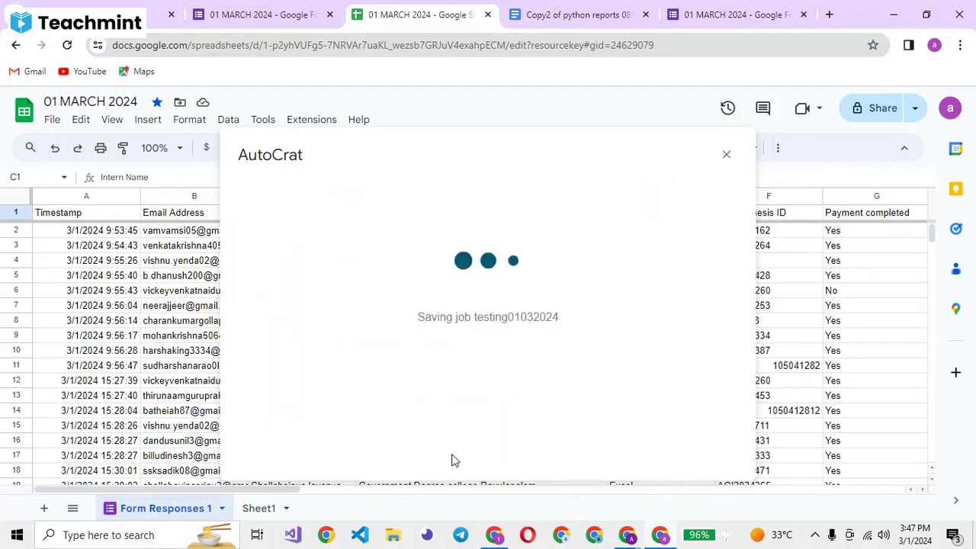
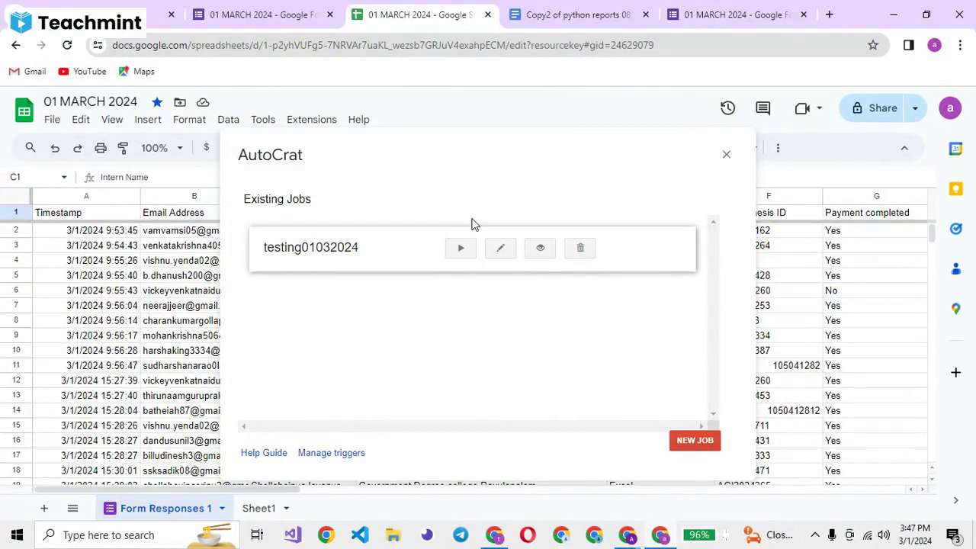
Open Google Drive in a new browser tab from the Google apps grid
{"action": "left_click", "coordinate": [830, 15]}
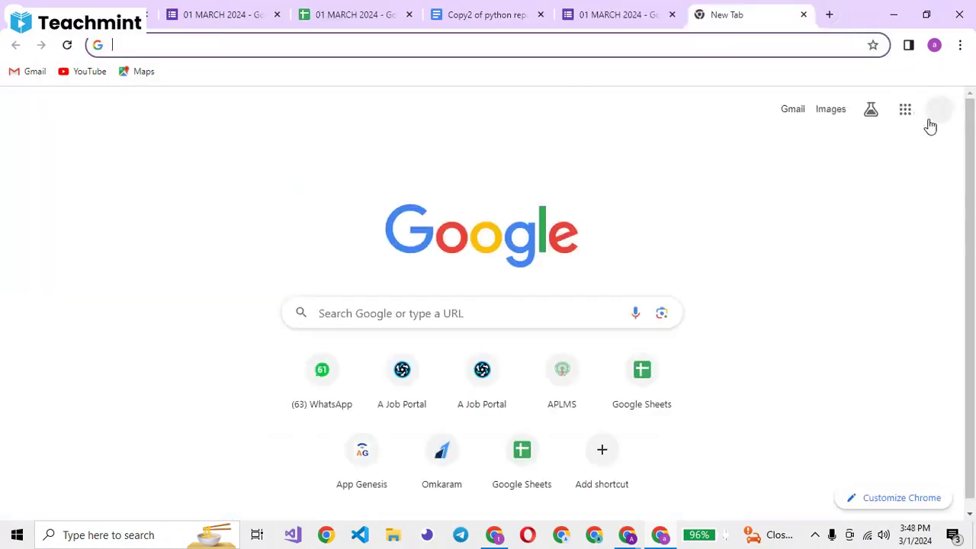
{"action": "left_click", "coordinate": [907, 112]}
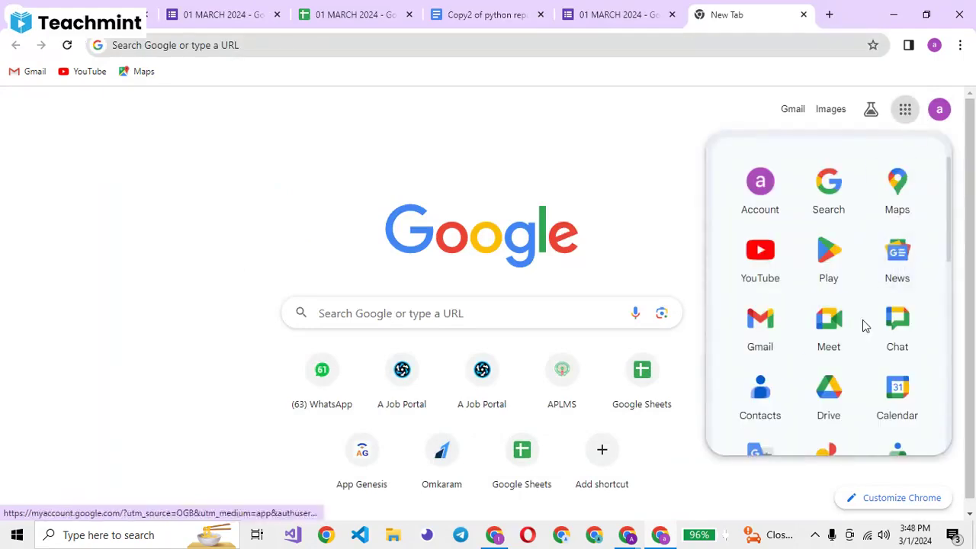
{"action": "left_click", "coordinate": [839, 381]}
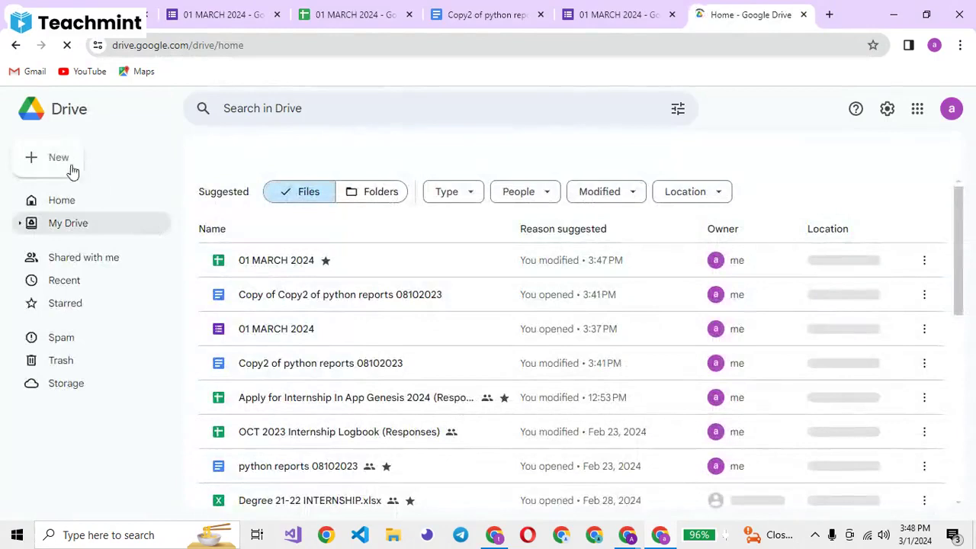
Go to My Drive and bring up its New menu
{"action": "left_click", "coordinate": [65, 157]}
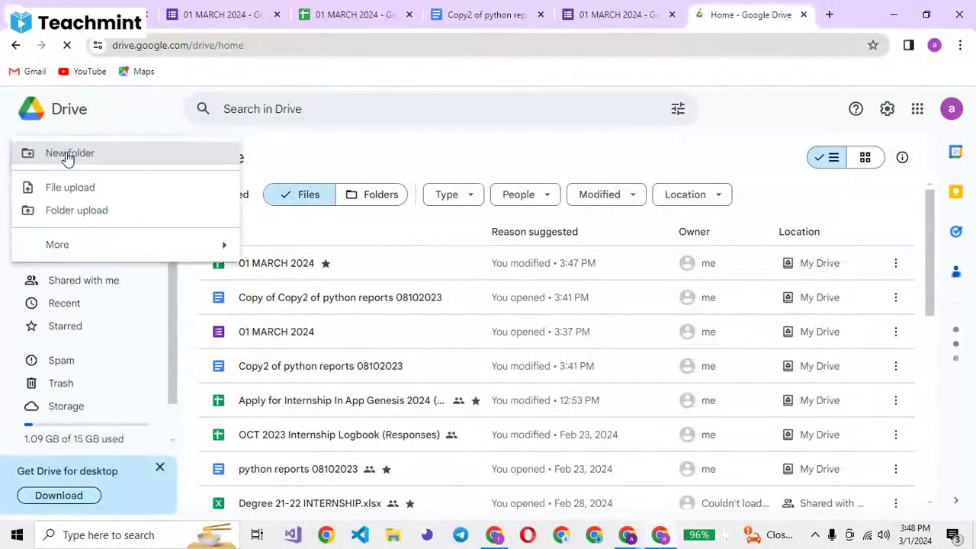
{"action": "left_click", "coordinate": [87, 221]}
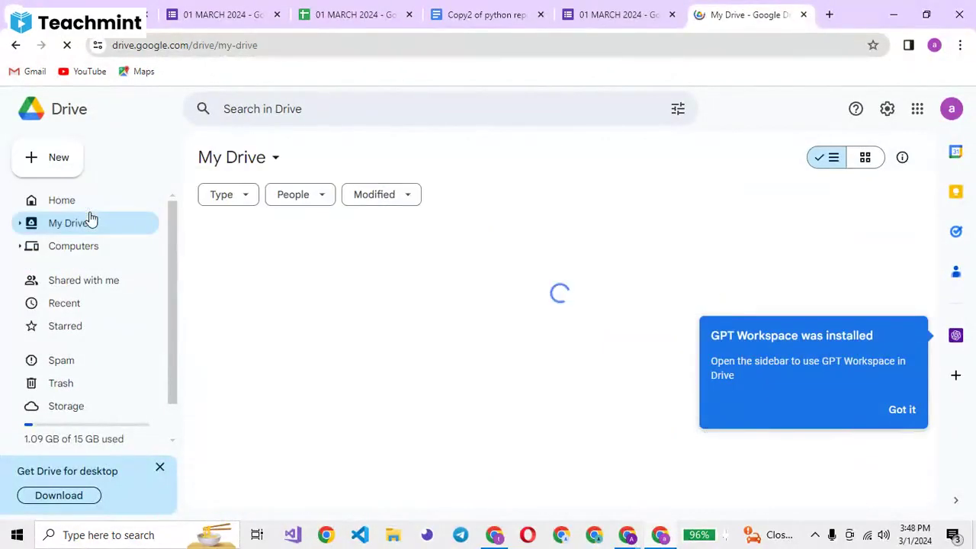
{"action": "left_click", "coordinate": [67, 159]}
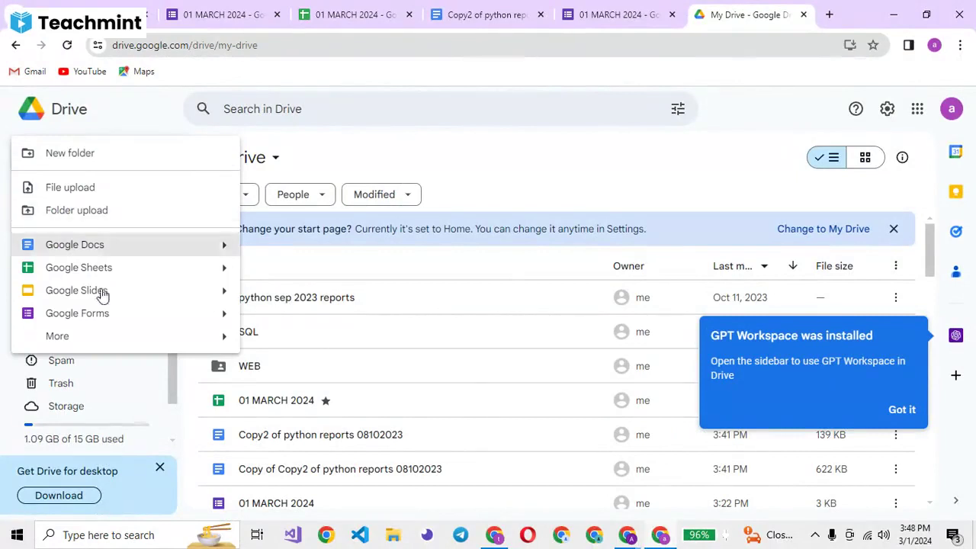
{"action": "mouse_move", "coordinate": [100, 339]}
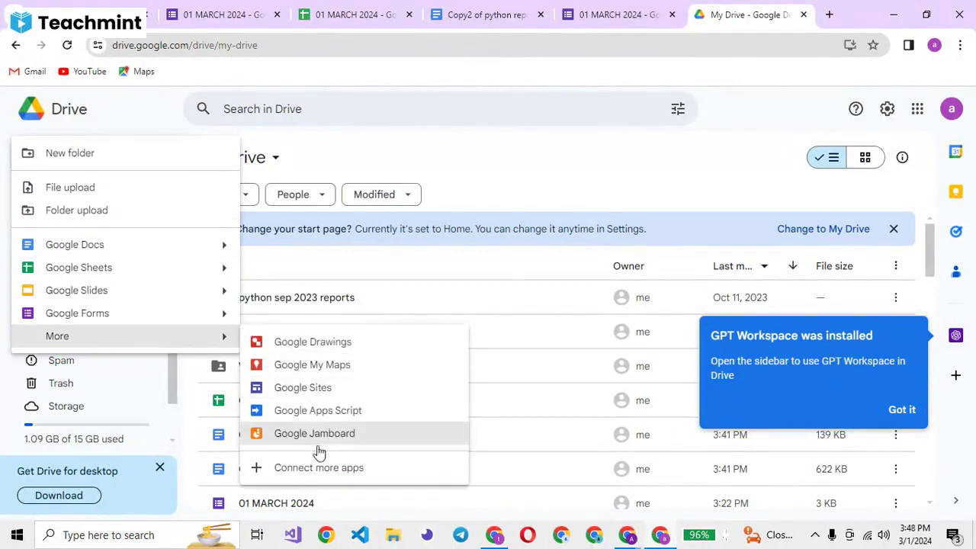
Create a new folder named 01032024 in My Drive
{"action": "left_click", "coordinate": [111, 161]}
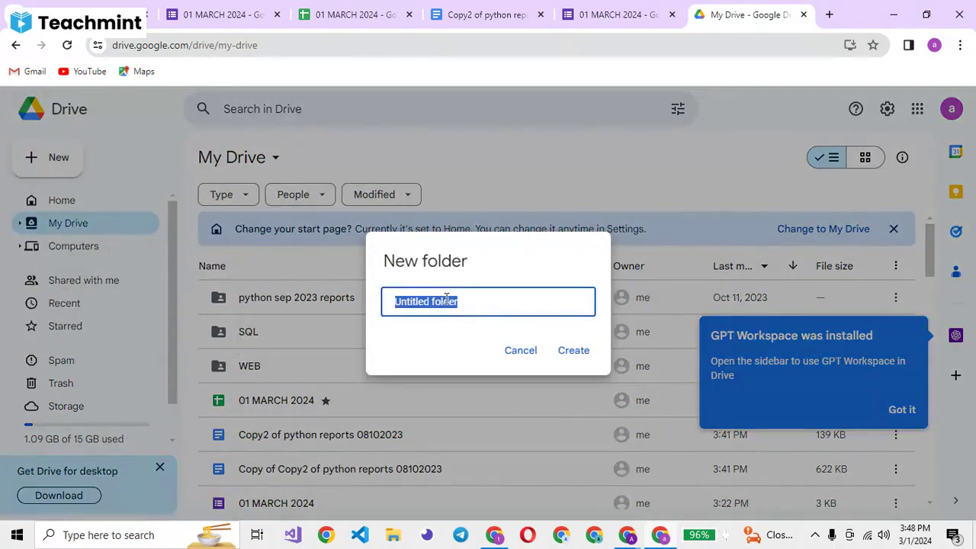
{"action": "type", "text": "01"}
{"action": "type", "text": "032024"}
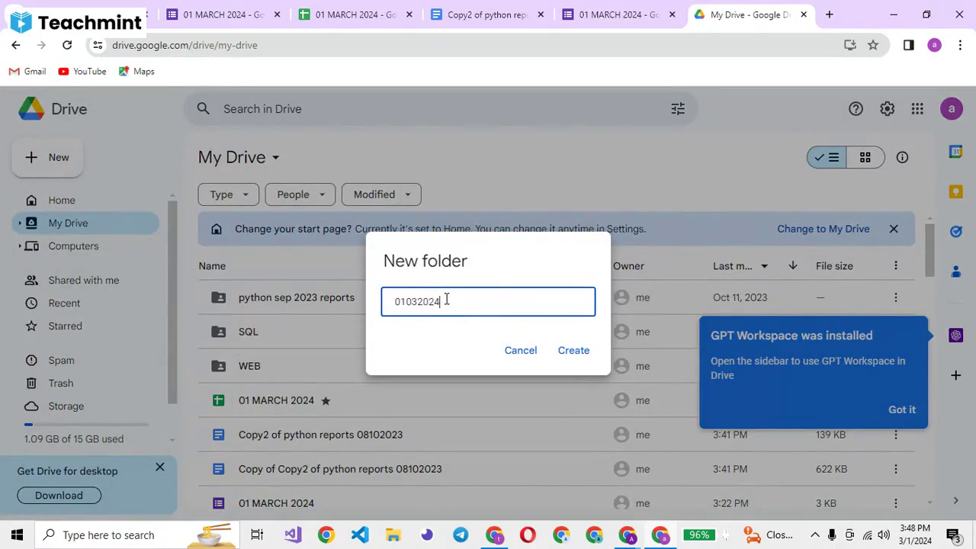
{"action": "left_click", "coordinate": [577, 350]}
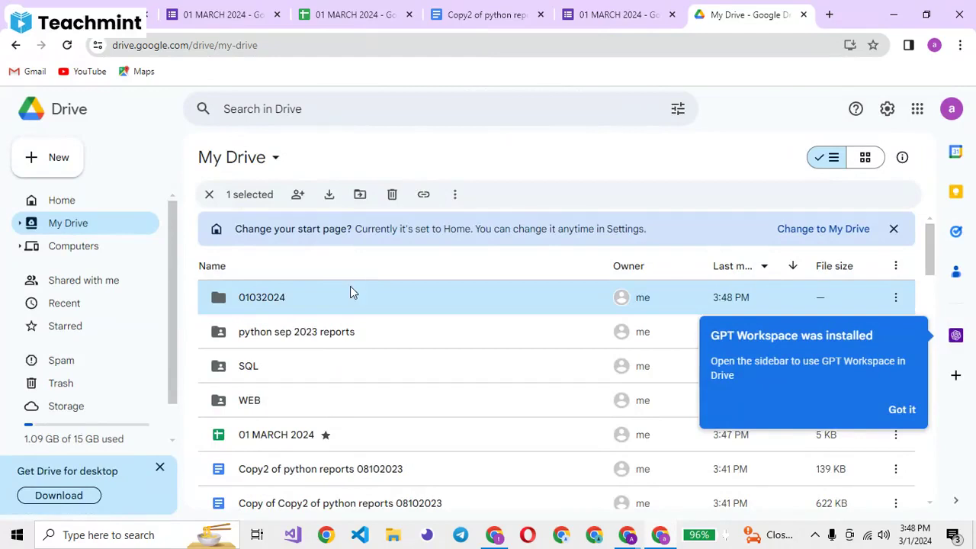
Open the 01032024 folder and copy its share link
{"action": "double_click", "coordinate": [350, 289]}
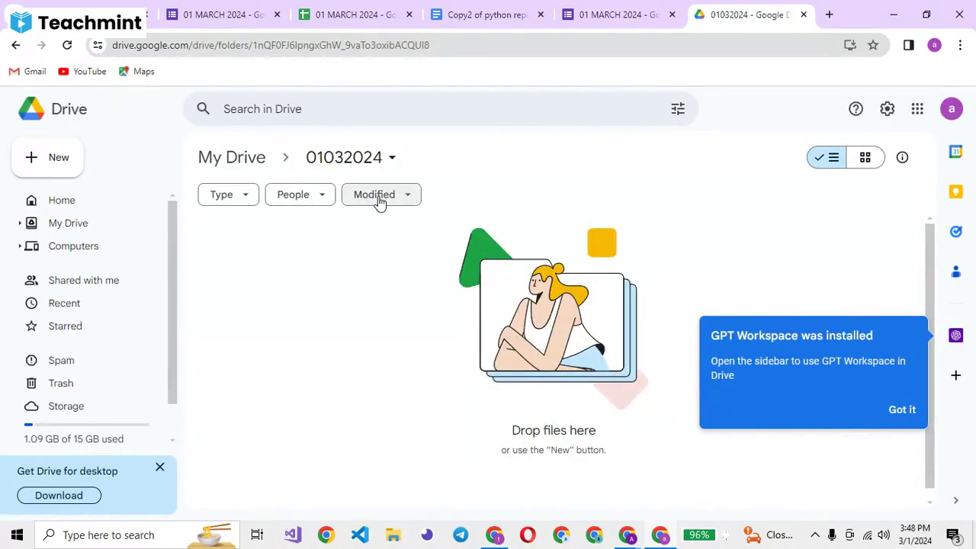
{"action": "left_click", "coordinate": [347, 157]}
{"action": "mouse_move", "coordinate": [495, 314]}
{"action": "left_click", "coordinate": [588, 342]}
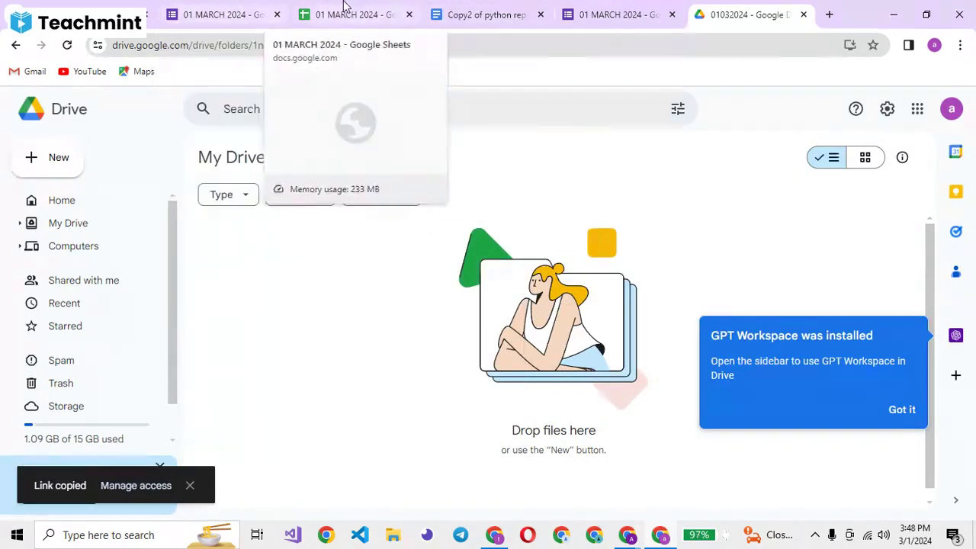
Back in the 01 MARCH 2024 sheet, relaunch AutoCrat and edit the testing01032024 job
{"action": "left_click", "coordinate": [352, 14]}
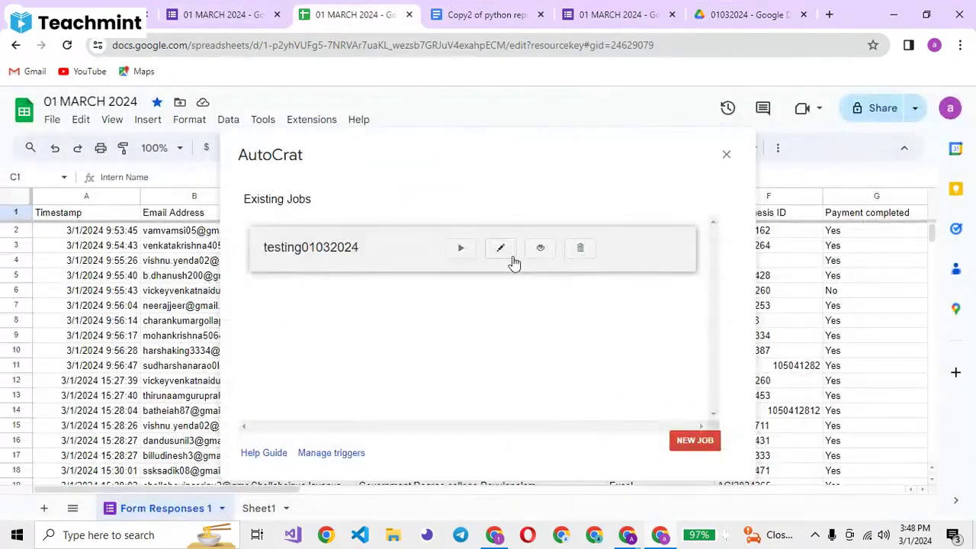
{"action": "left_click", "coordinate": [726, 155]}
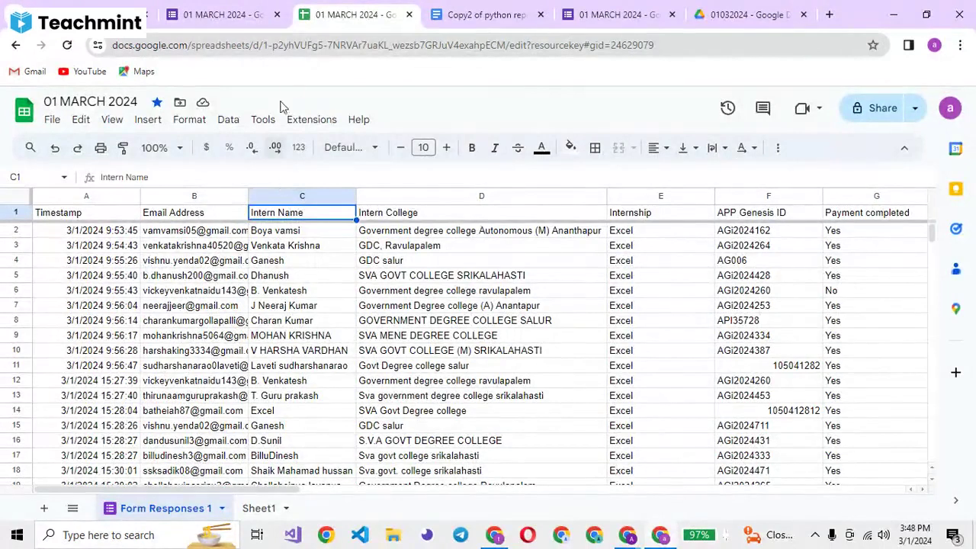
{"action": "left_click", "coordinate": [320, 126]}
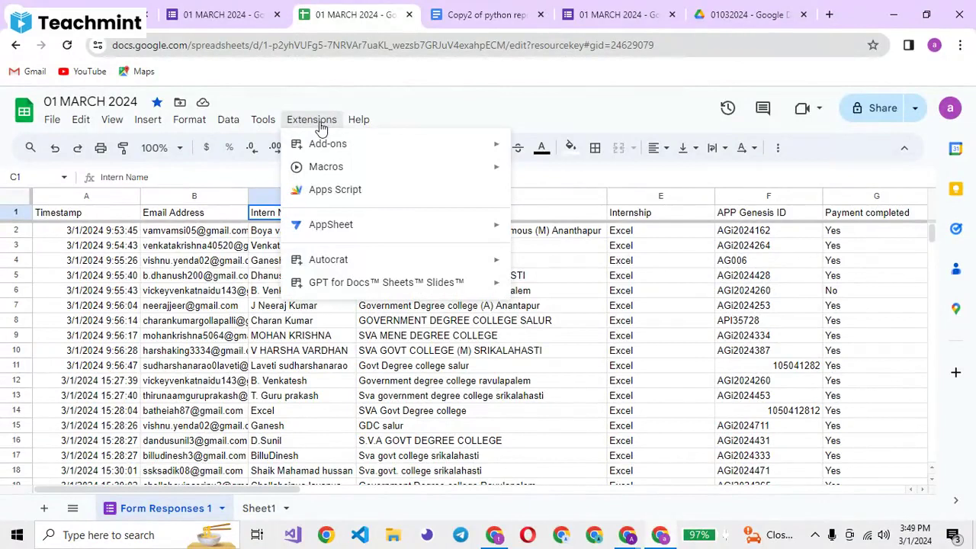
{"action": "mouse_move", "coordinate": [357, 260]}
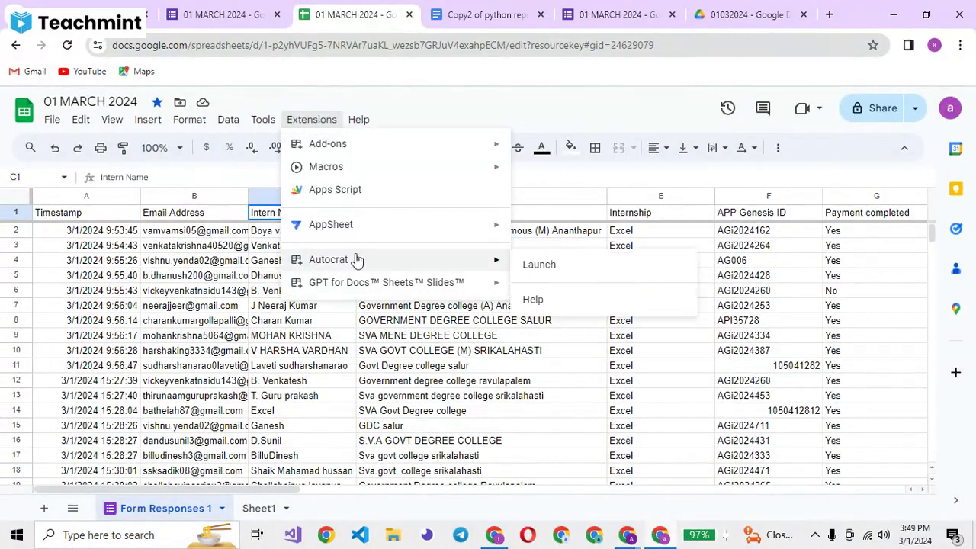
{"action": "left_click", "coordinate": [539, 265]}
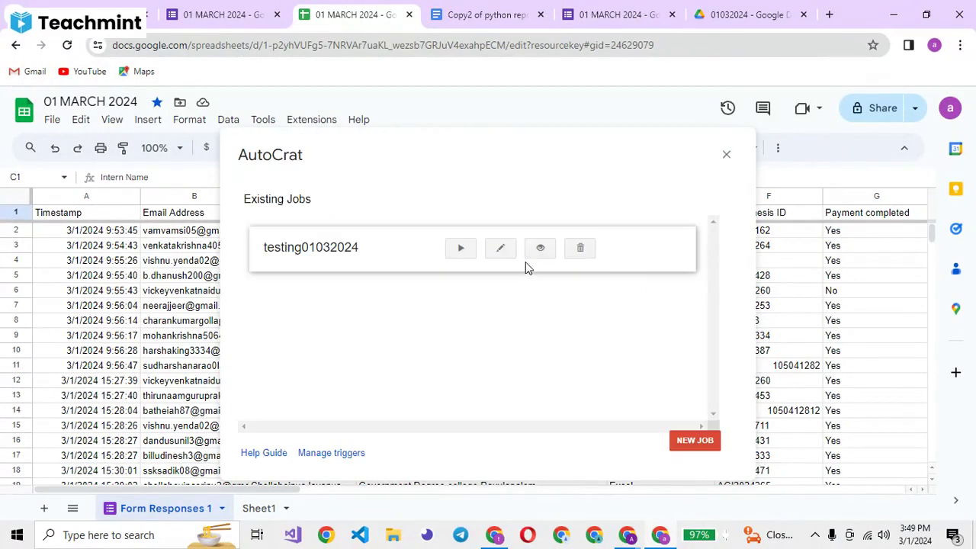
{"action": "left_click", "coordinate": [509, 256]}
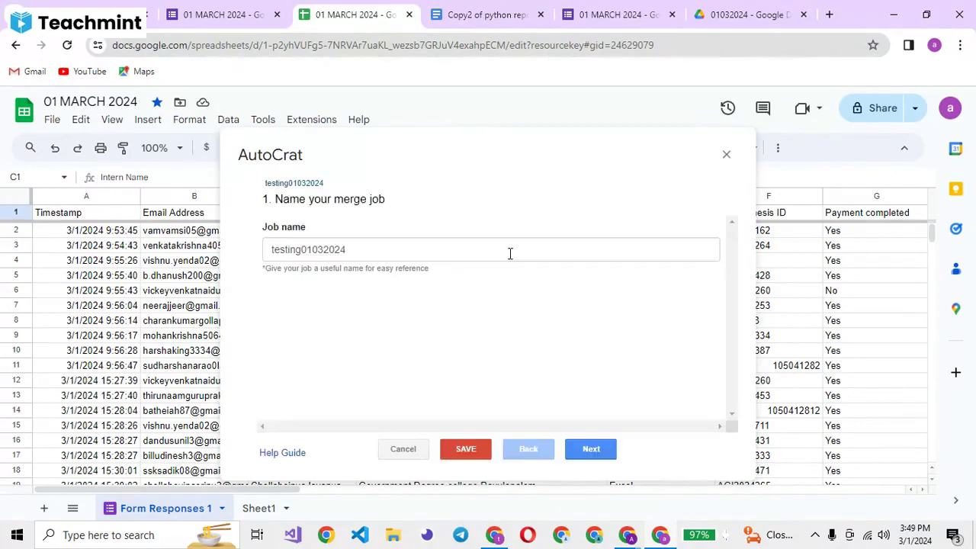
Advance testing01032024 past template, column mapping and PDF file settings to step 5
{"action": "left_click", "coordinate": [606, 451]}
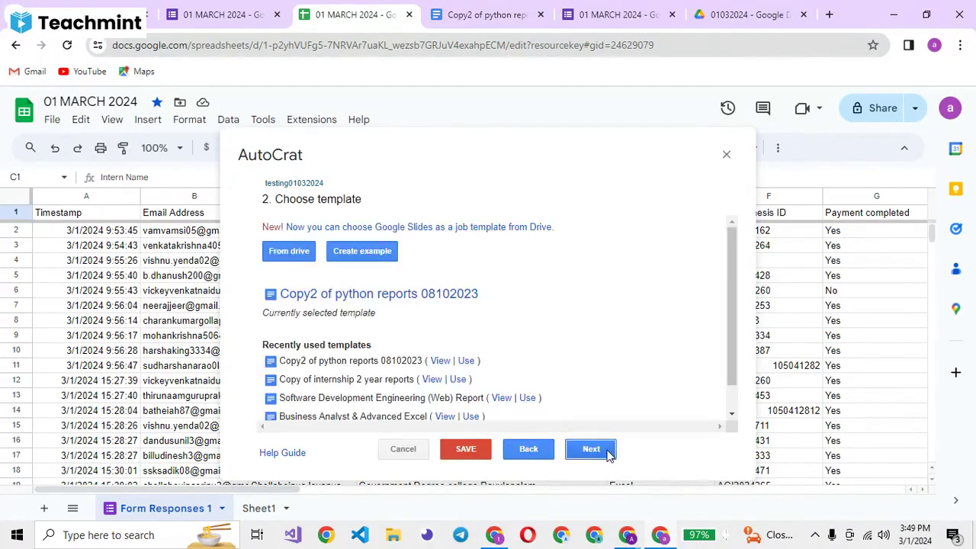
{"action": "left_click", "coordinate": [607, 452]}
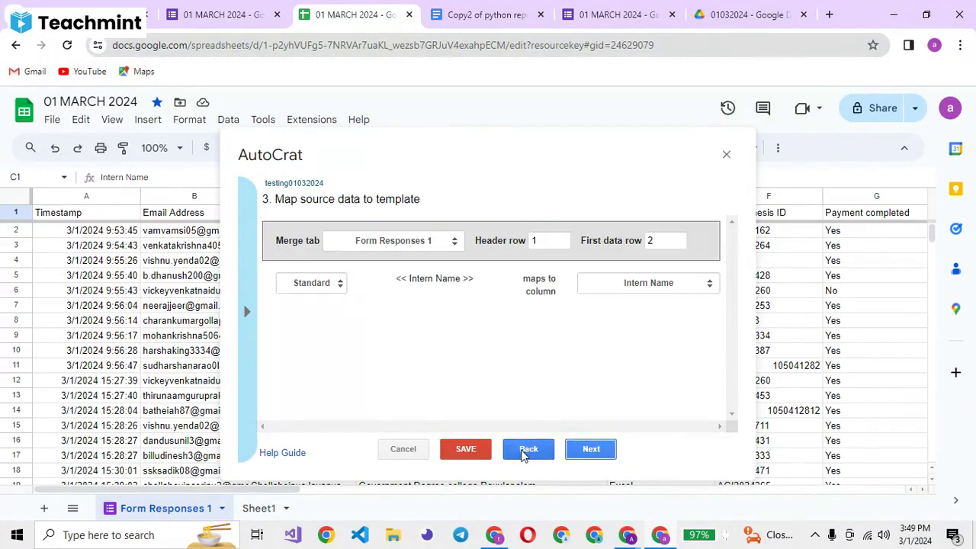
{"action": "left_click", "coordinate": [524, 451]}
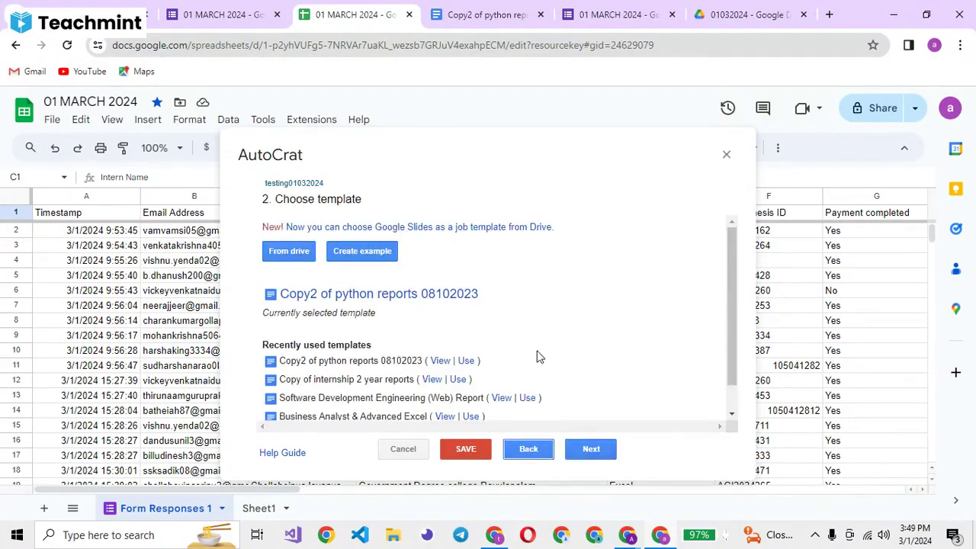
{"action": "left_click", "coordinate": [591, 448]}
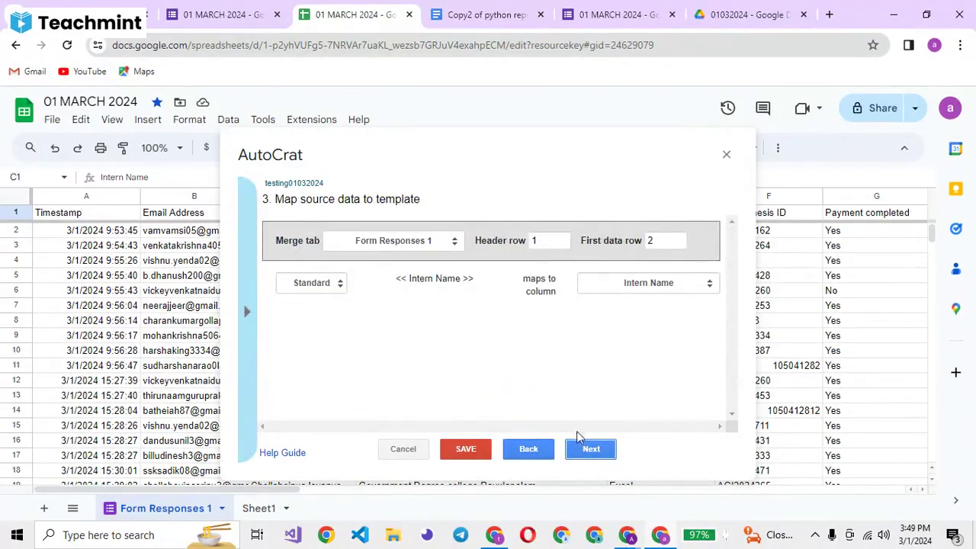
{"action": "left_click", "coordinate": [589, 450]}
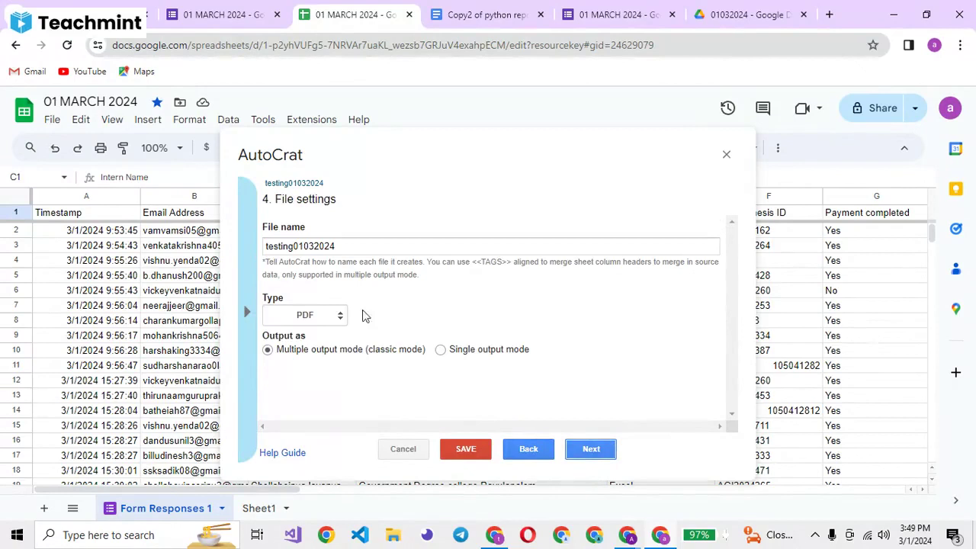
{"action": "left_click", "coordinate": [599, 450]}
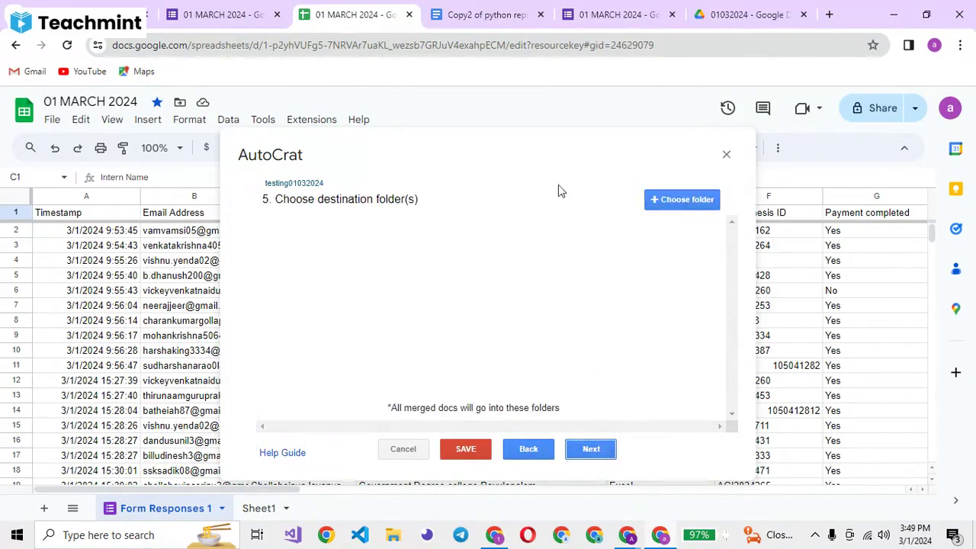
Choose the 01032024 Drive folder as the job's destination folder
{"action": "left_click", "coordinate": [670, 206]}
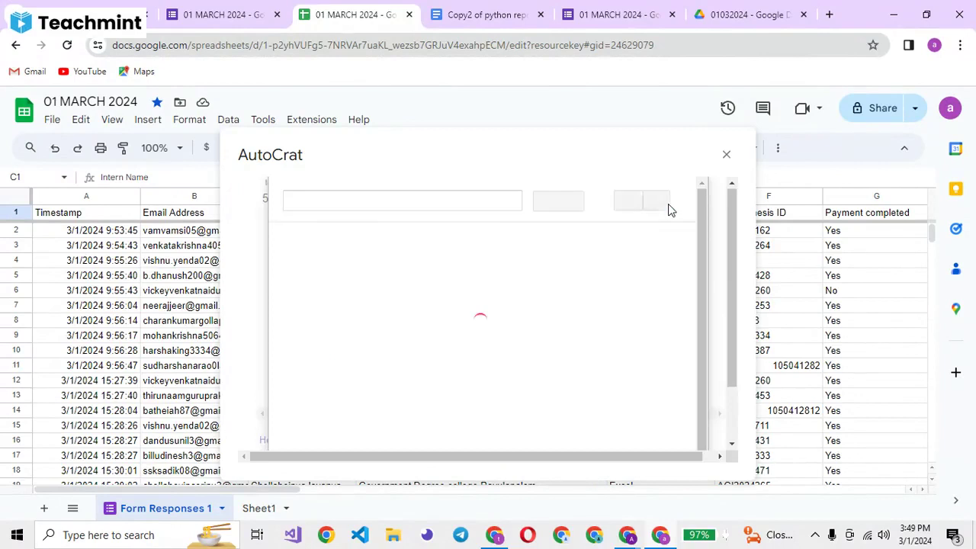
{"action": "double_click", "coordinate": [365, 195]}
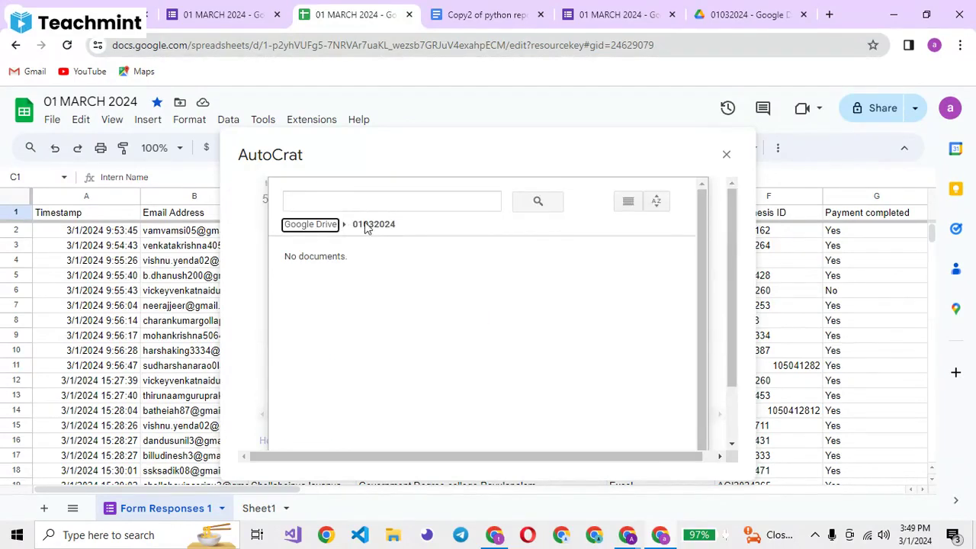
{"action": "left_click", "coordinate": [367, 227]}
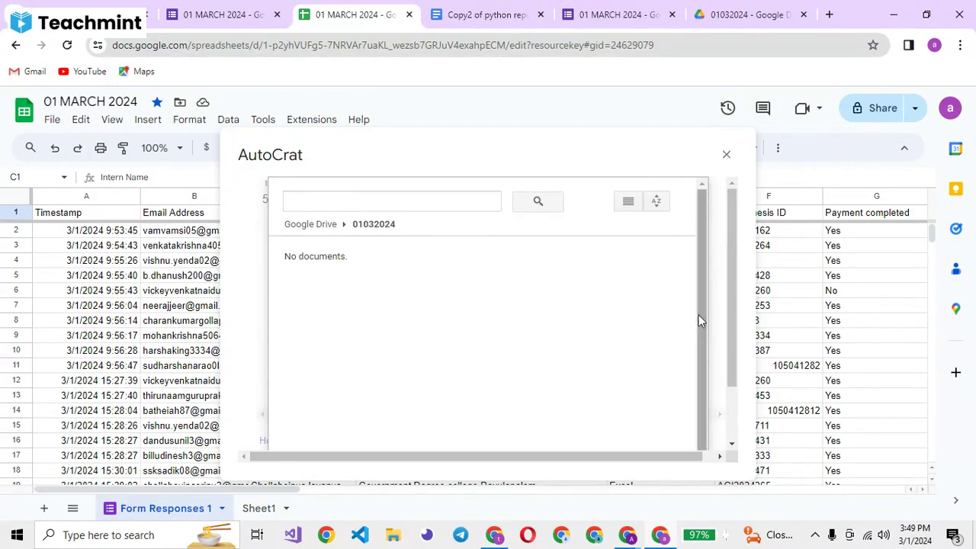
{"action": "scroll", "coordinate": [698, 314], "scroll_direction": "down", "scroll_amount": 1}
{"action": "left_click_drag", "start_coordinate": [729, 356], "coordinate": [750, 492]}
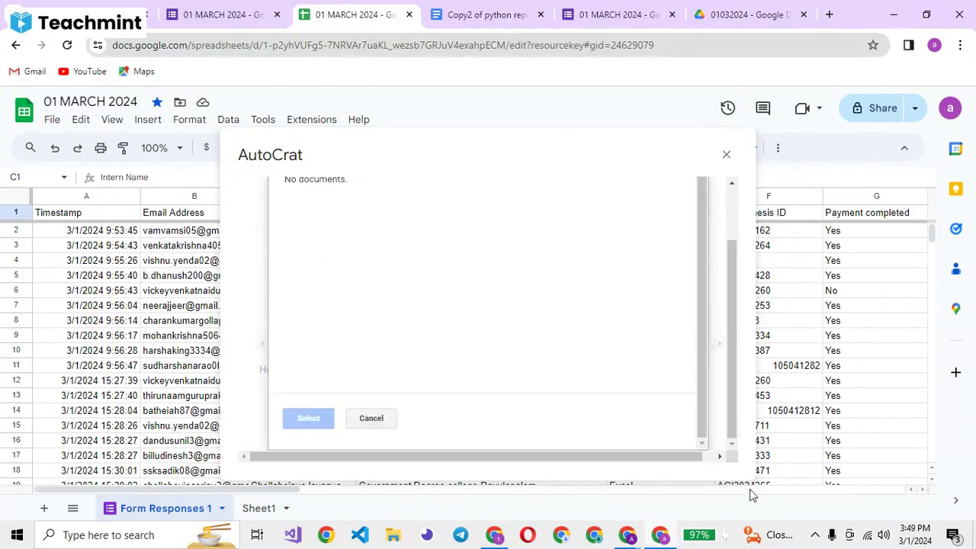
{"action": "left_click", "coordinate": [367, 421]}
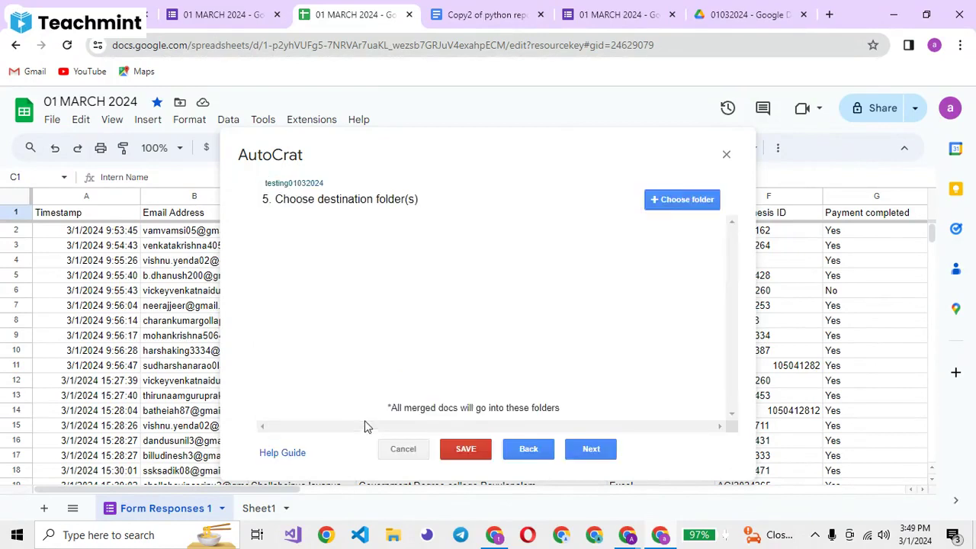
{"action": "left_click", "coordinate": [681, 200]}
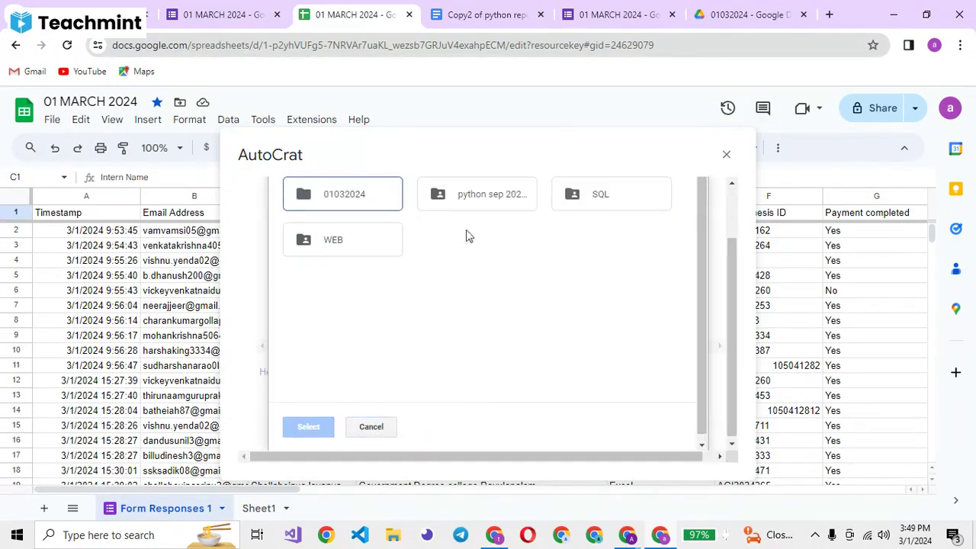
{"action": "left_click", "coordinate": [375, 203]}
{"action": "left_click", "coordinate": [309, 428]}
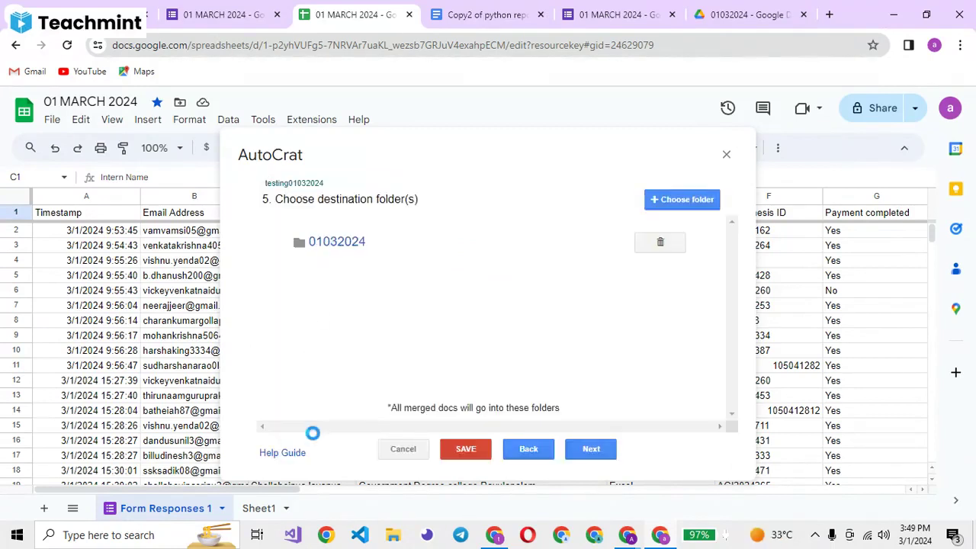
Pass the dynamic folder and merge condition steps and save the testing01032024 job
{"action": "left_click", "coordinate": [589, 448]}
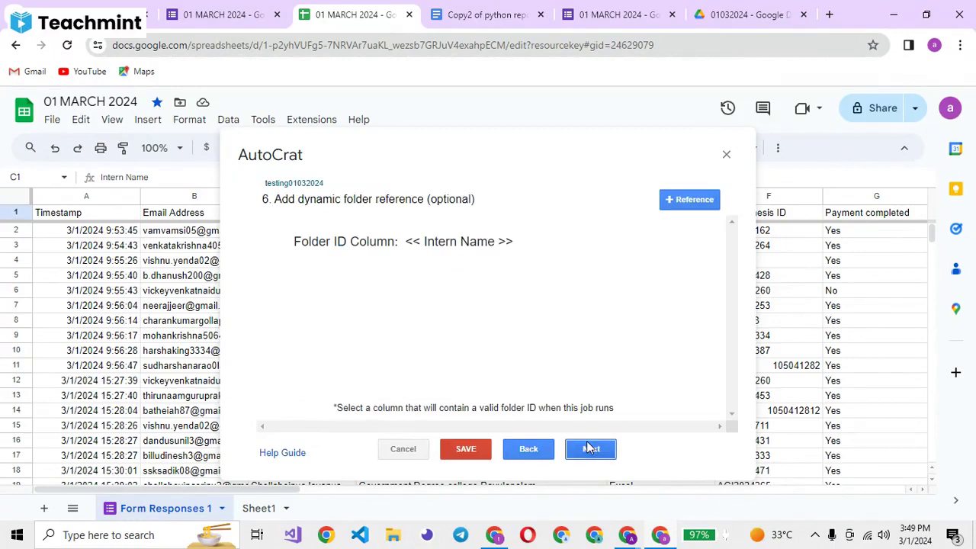
{"action": "left_click", "coordinate": [589, 448]}
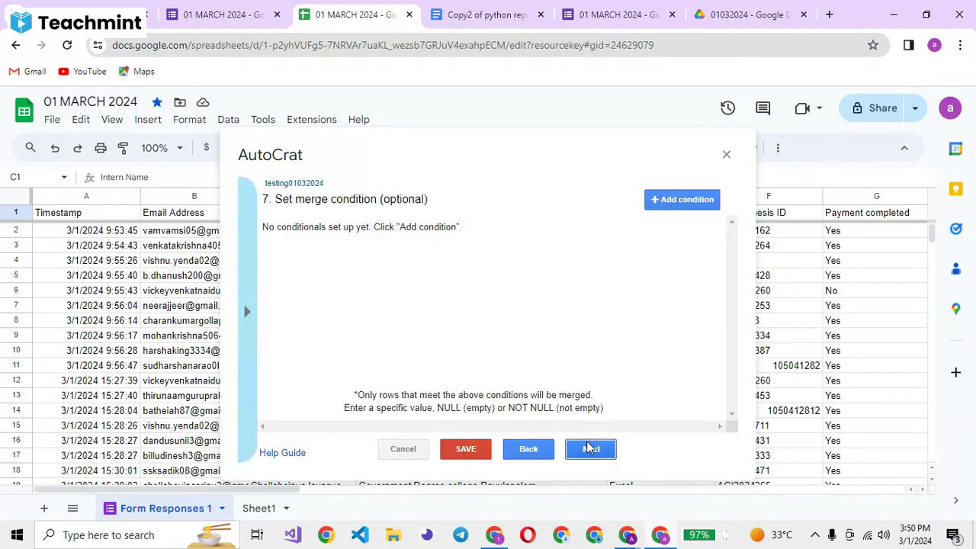
{"action": "left_click", "coordinate": [589, 448]}
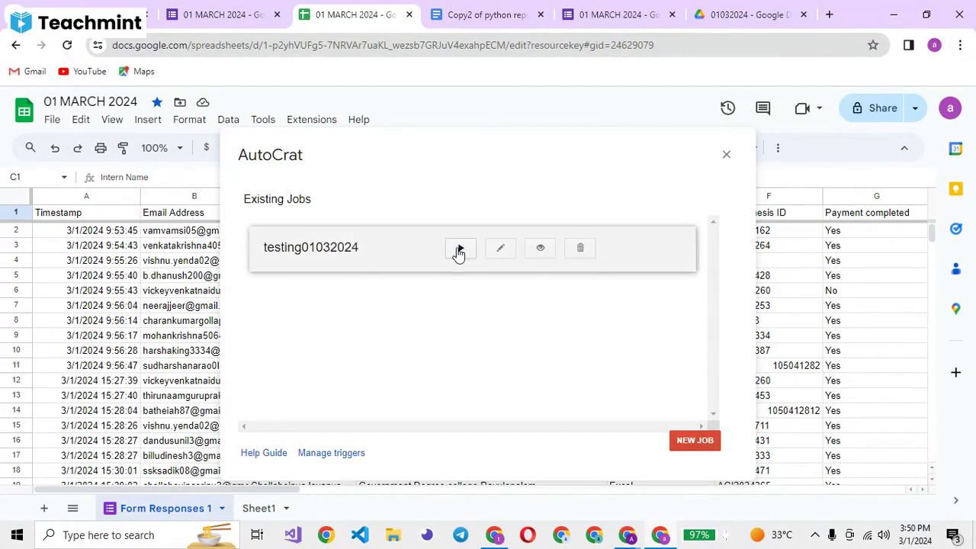
Run testing01032024 and reload Drive until the testing01032024 PDFs appear in My Drive
{"action": "left_click", "coordinate": [459, 250]}
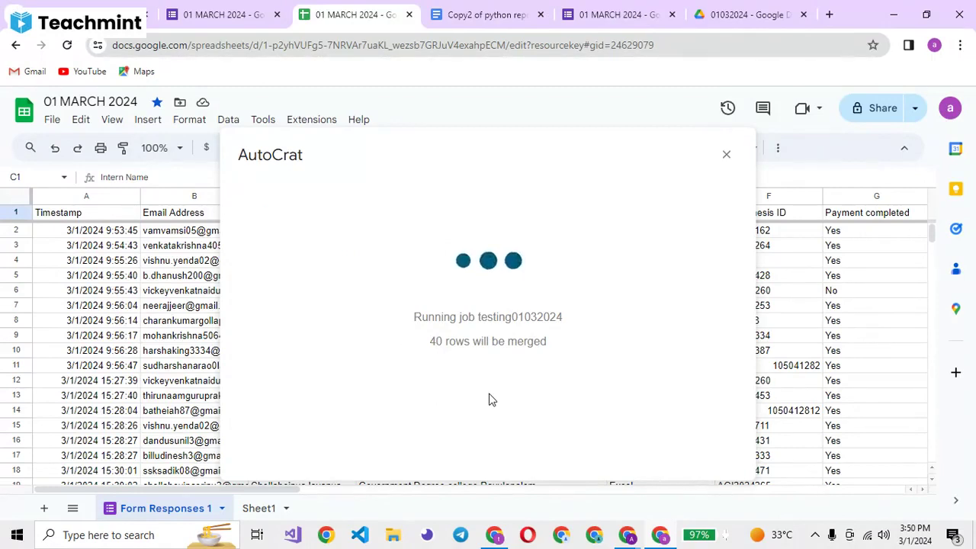
{"action": "left_click", "coordinate": [249, 6]}
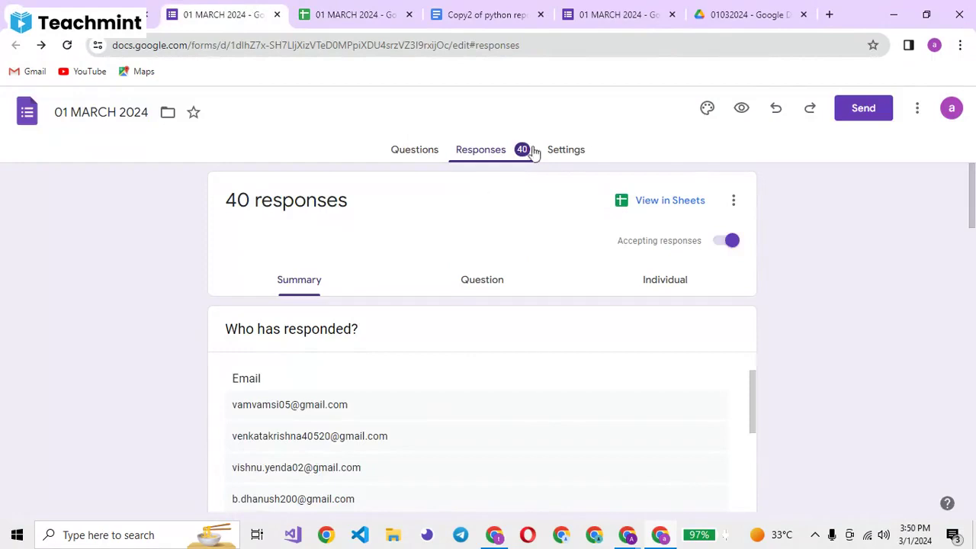
{"action": "left_click", "coordinate": [734, 13]}
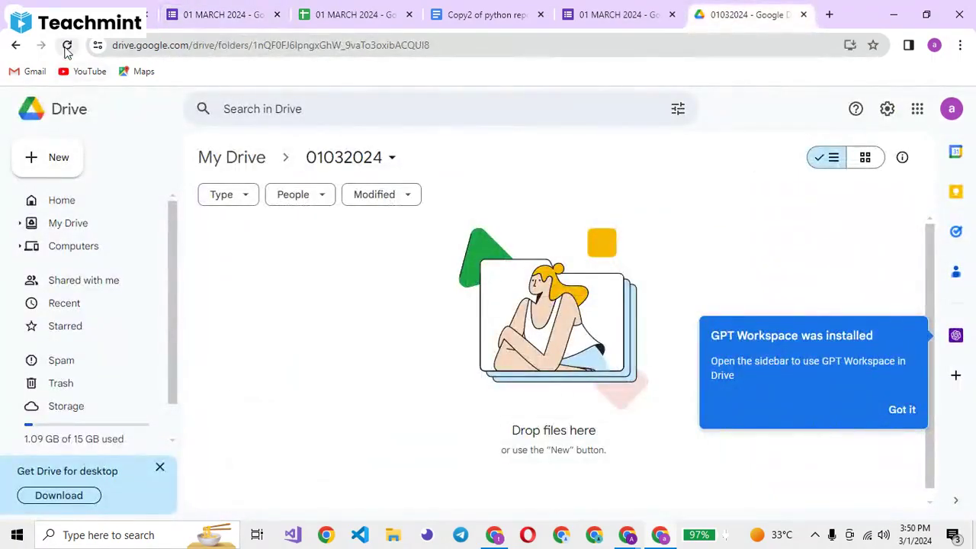
{"action": "left_click", "coordinate": [66, 46]}
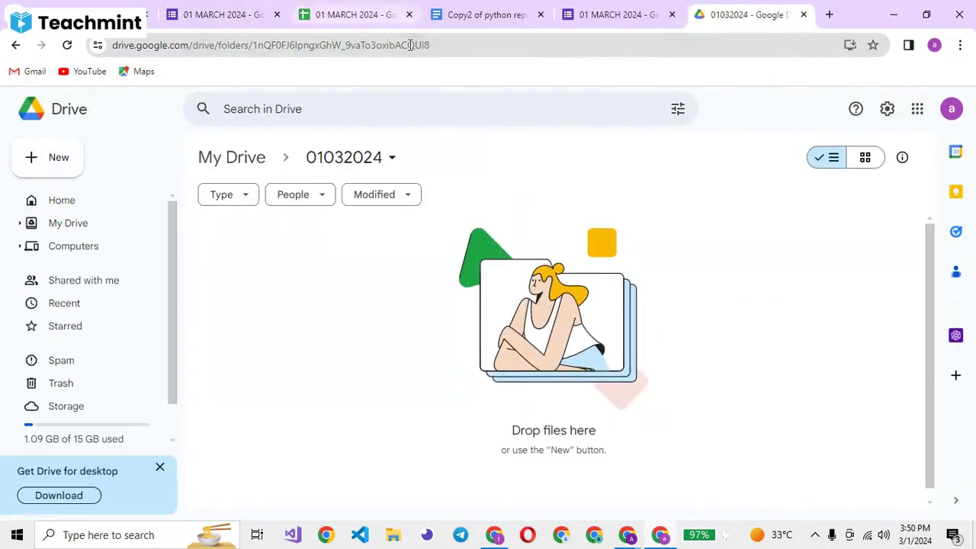
{"action": "left_click", "coordinate": [376, 11]}
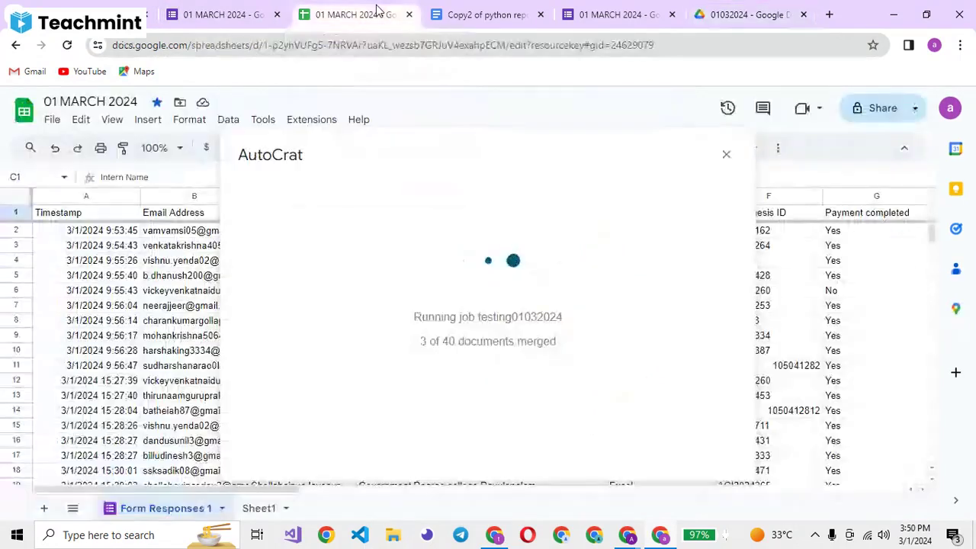
{"action": "left_click", "coordinate": [757, 15]}
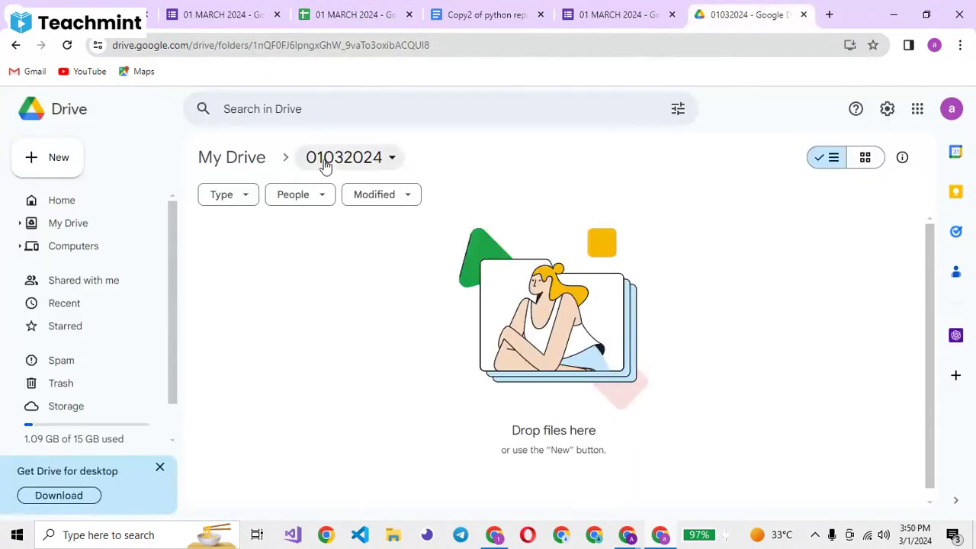
{"action": "left_click", "coordinate": [68, 45]}
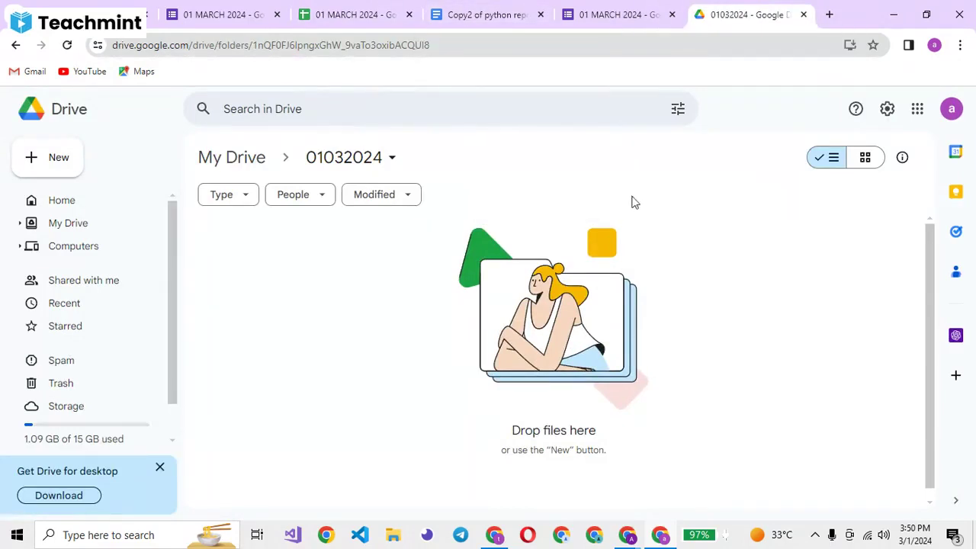
{"action": "left_click", "coordinate": [255, 166]}
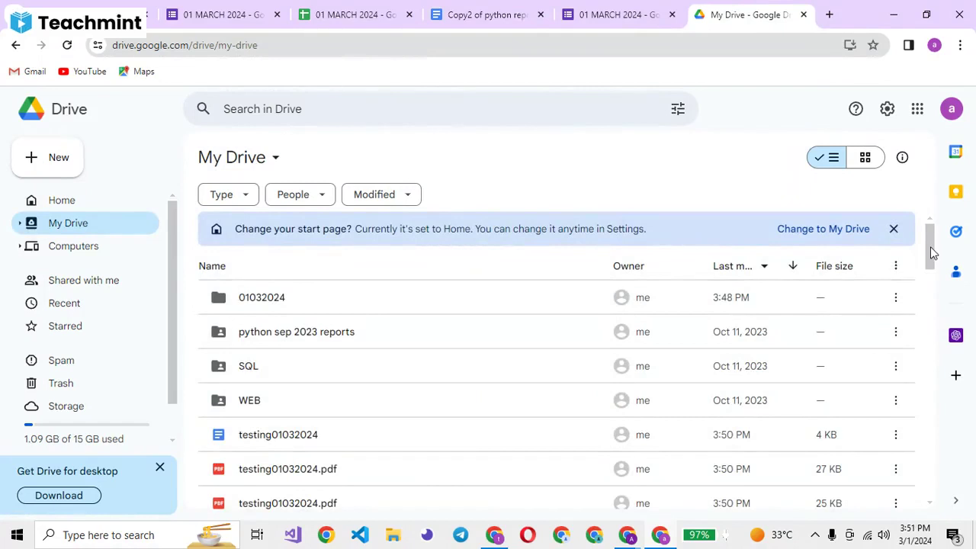
Preview the newest merged testing01032024.pdf letter in My Drive
{"action": "left_click_drag", "start_coordinate": [930, 251], "coordinate": [930, 279]}
{"action": "scroll", "coordinate": [946, 284], "scroll_direction": "up", "scroll_amount": 2}
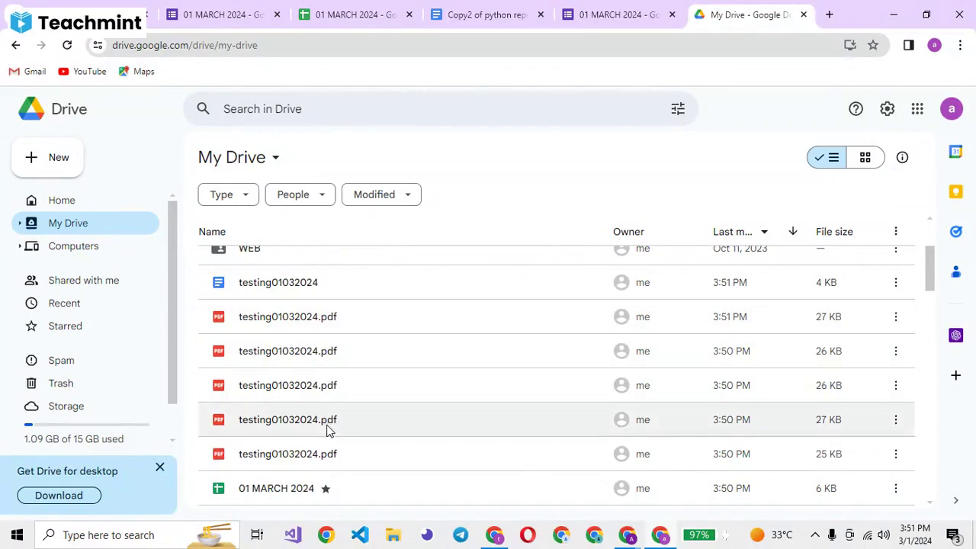
{"action": "left_click", "coordinate": [341, 321]}
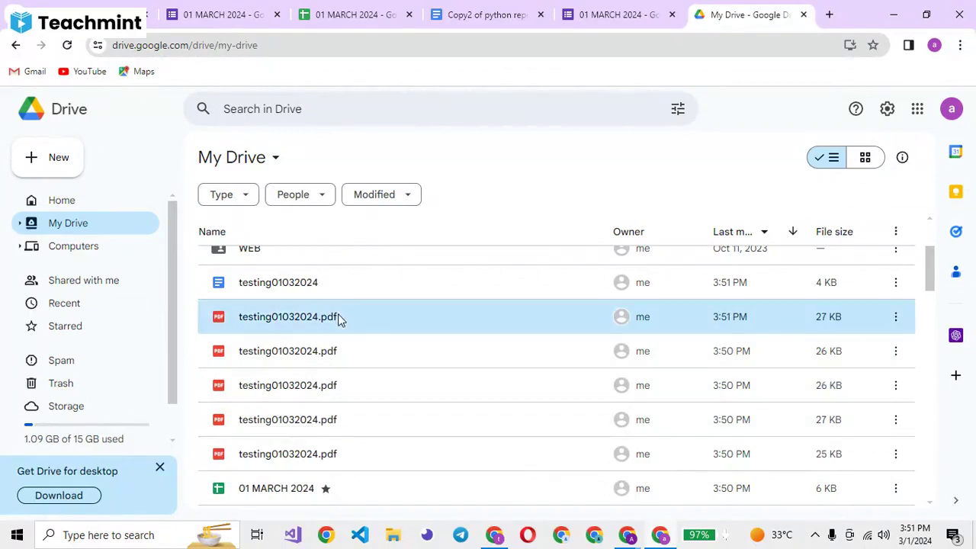
{"action": "double_click", "coordinate": [341, 320]}
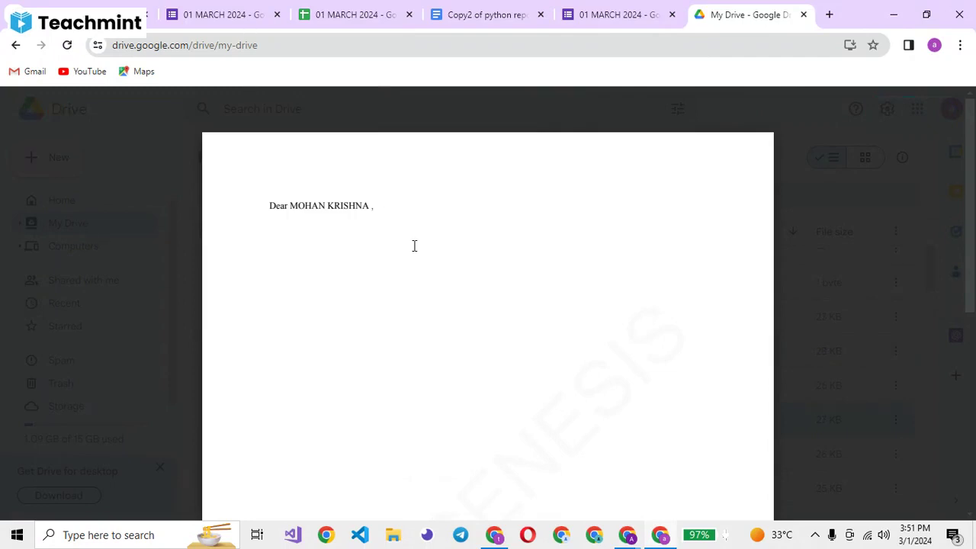
{"action": "key", "text": "Escape"}
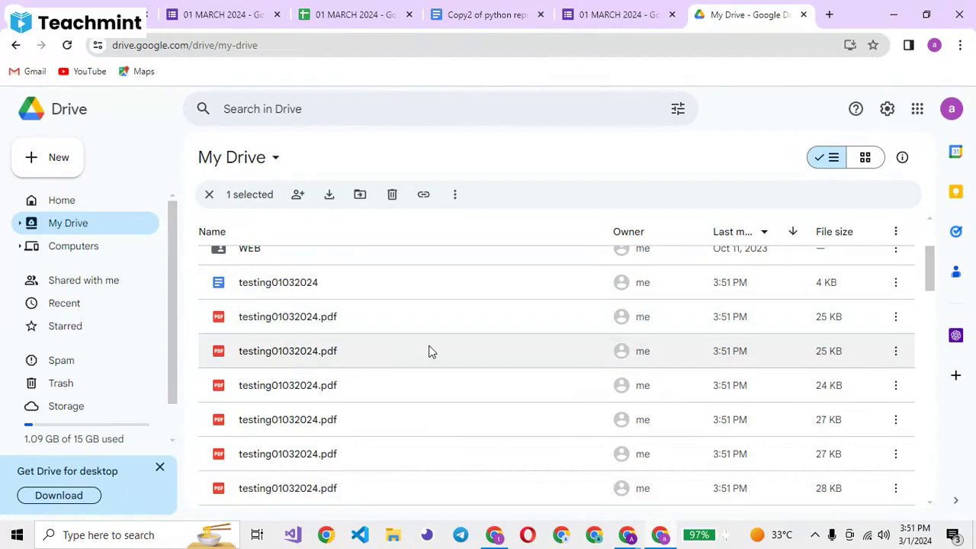
Preview two more merged letters, then bring up the form's 40-response summary
{"action": "scroll", "coordinate": [940, 304], "scroll_direction": "down", "scroll_amount": 3}
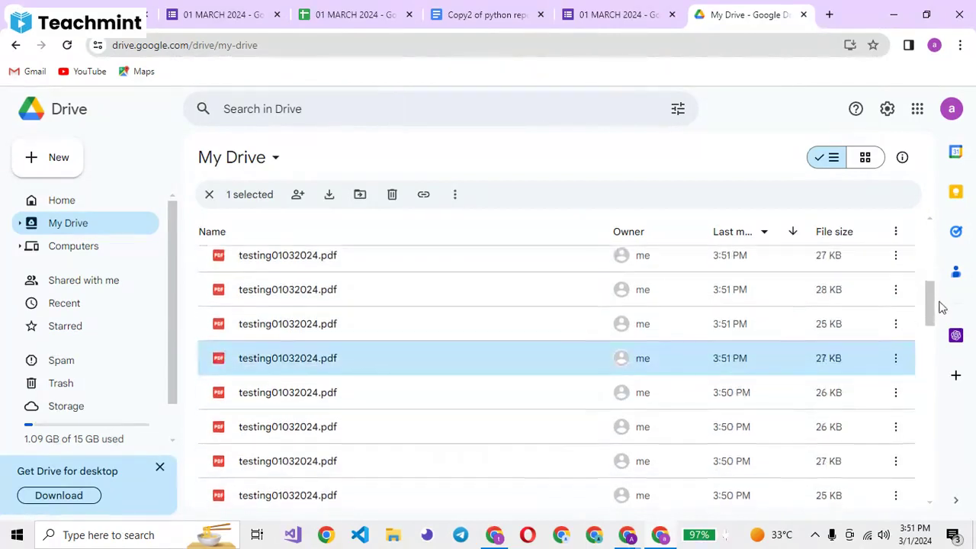
{"action": "scroll", "coordinate": [937, 322], "scroll_direction": "down", "scroll_amount": 3}
{"action": "scroll", "coordinate": [941, 327], "scroll_direction": "down", "scroll_amount": 2}
{"action": "scroll", "coordinate": [943, 329], "scroll_direction": "down", "scroll_amount": 2}
{"action": "scroll", "coordinate": [943, 330], "scroll_direction": "up", "scroll_amount": 1}
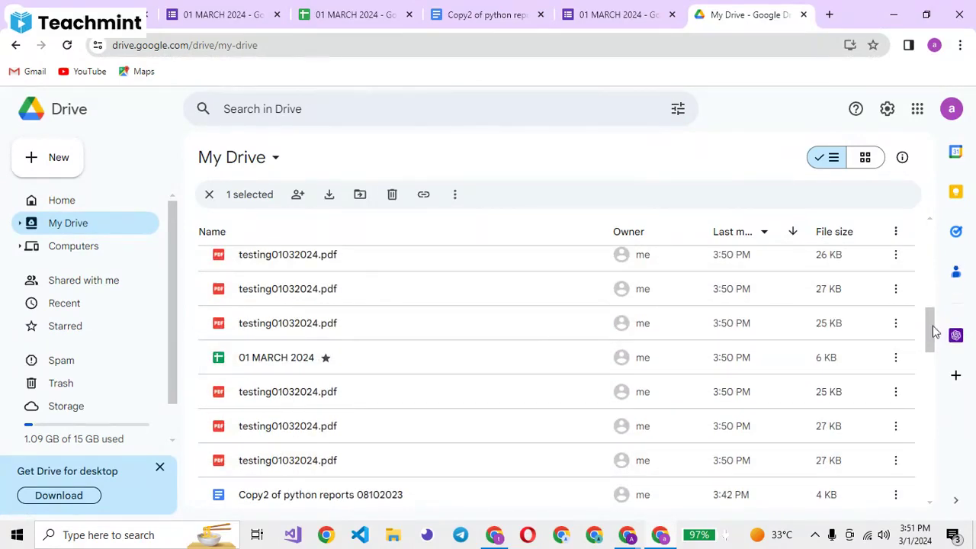
{"action": "left_click_drag", "start_coordinate": [931, 325], "coordinate": [909, 276]}
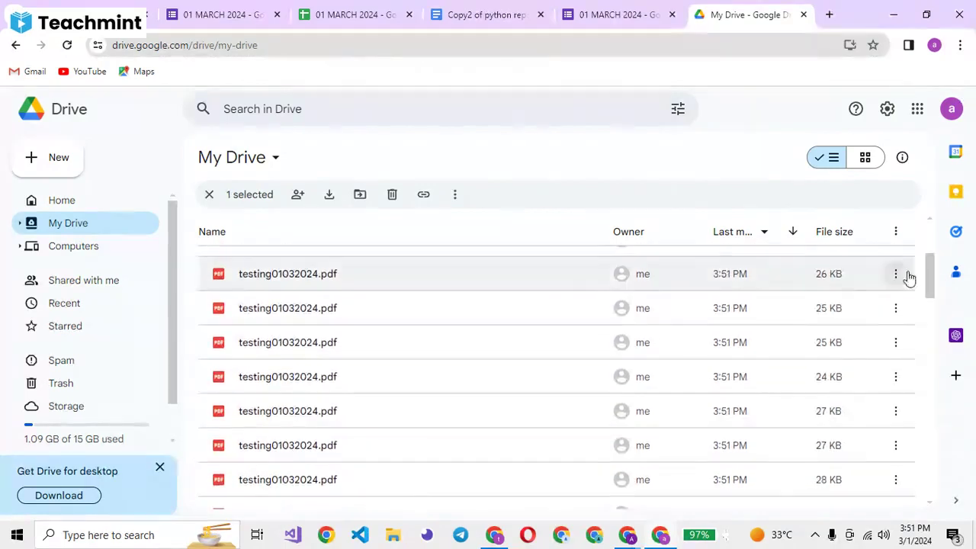
{"action": "scroll", "coordinate": [529, 304], "scroll_direction": "up", "scroll_amount": 1}
{"action": "double_click", "coordinate": [432, 309]}
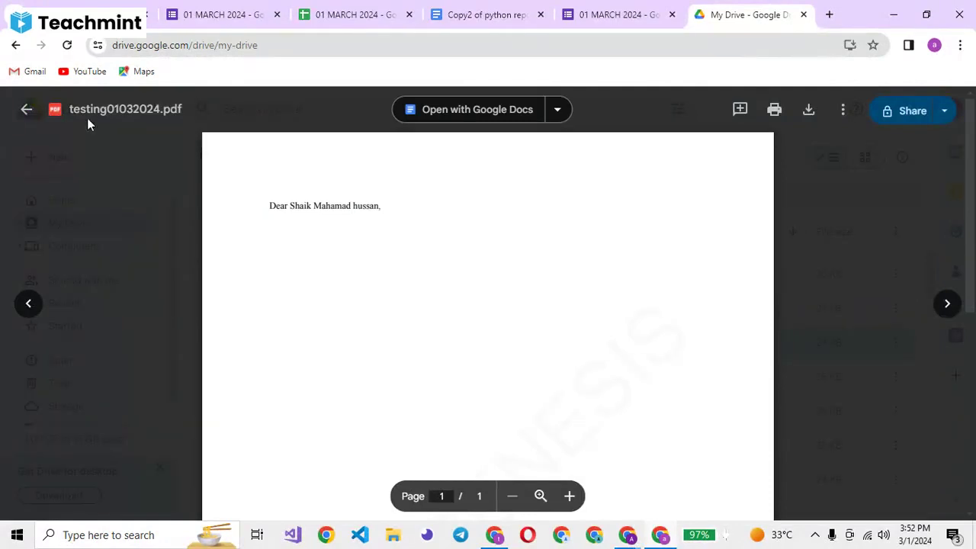
{"action": "left_click", "coordinate": [27, 110]}
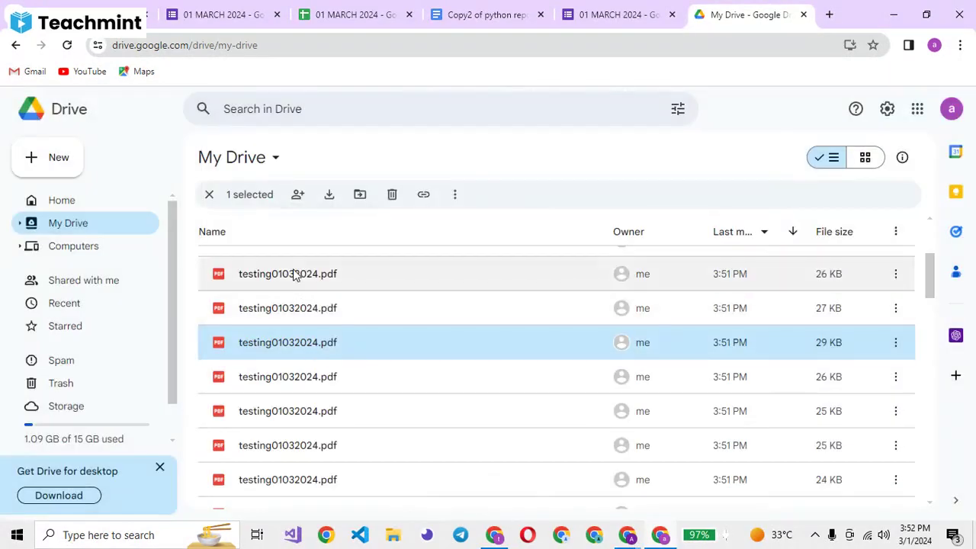
{"action": "double_click", "coordinate": [294, 275]}
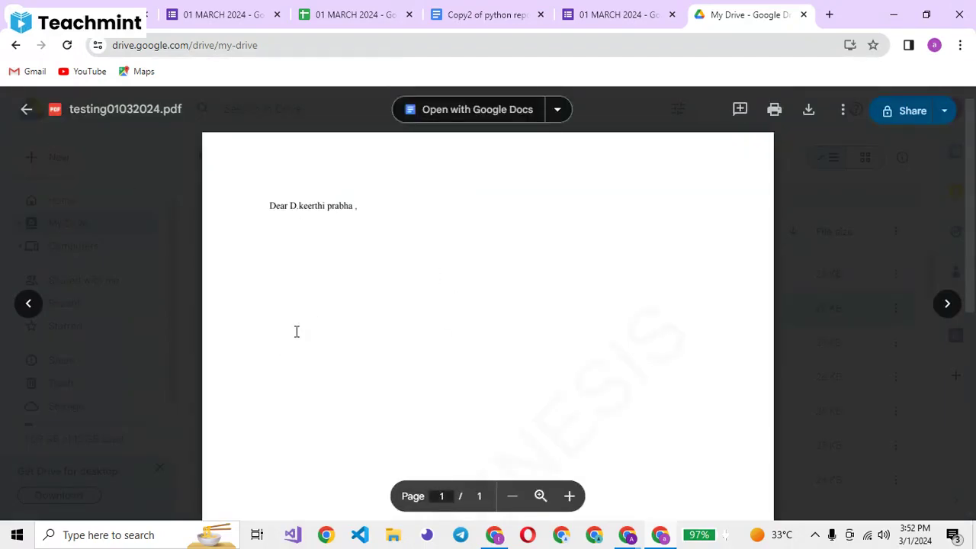
{"action": "left_click", "coordinate": [27, 115]}
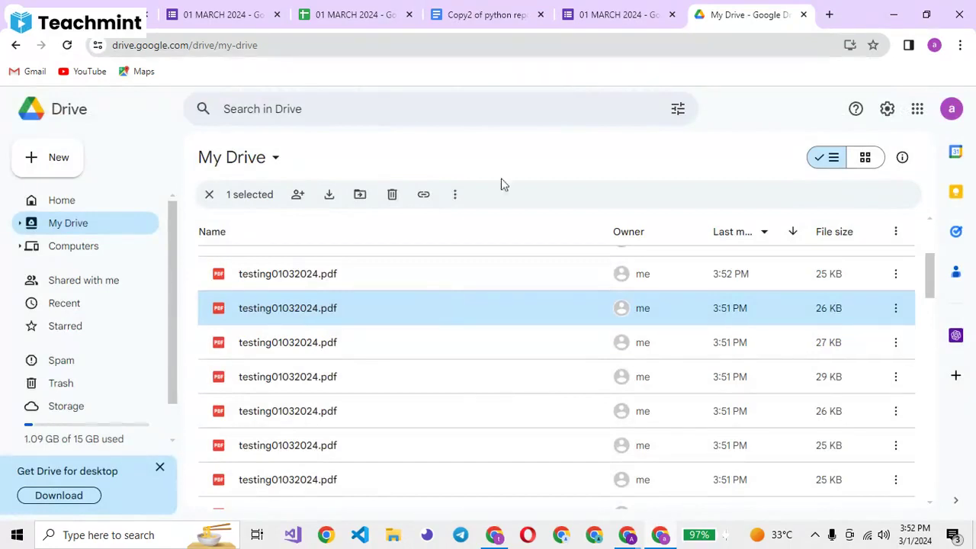
{"action": "left_click", "coordinate": [638, 8]}
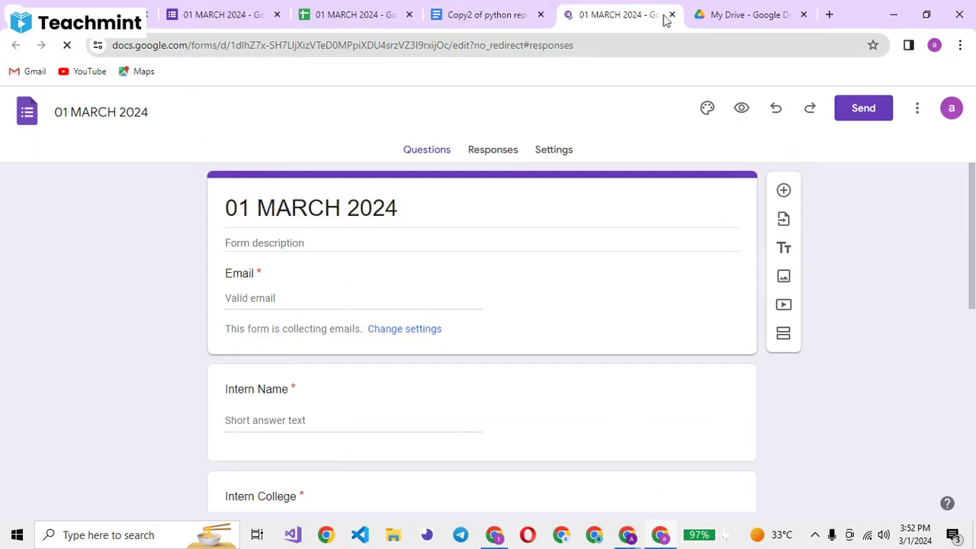
Close the form and return to the 01 MARCH 2024 sheet showing 26 of 40 merged
{"action": "key", "text": "ctrl+w"}
{"action": "left_click", "coordinate": [511, 22]}
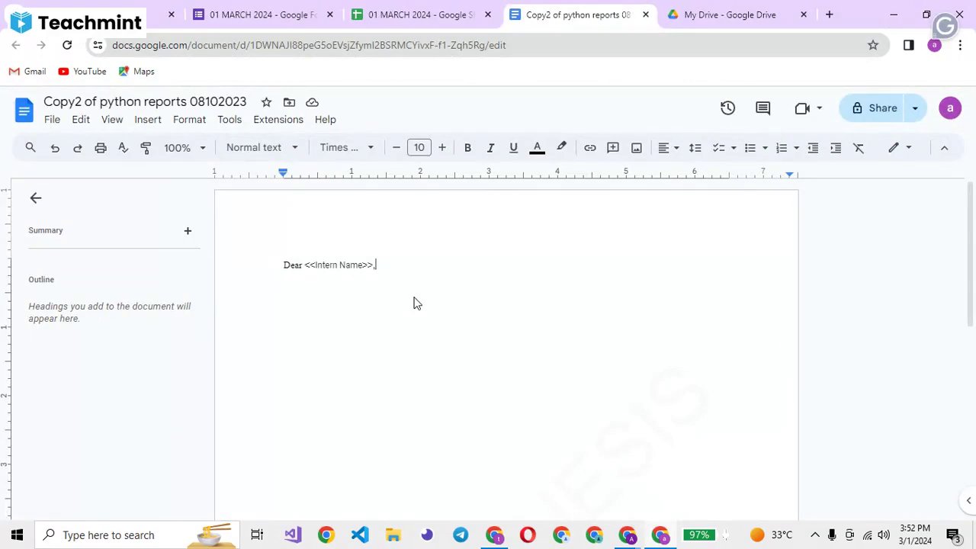
{"action": "left_click", "coordinate": [436, 7]}
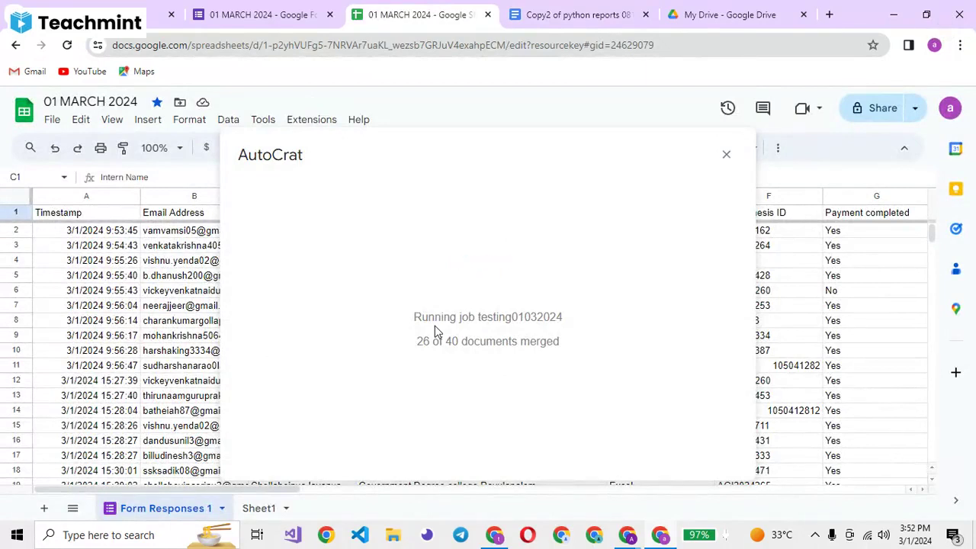
Close the progress window, relaunch AutoCrat from Extensions and rerun testing01032024
{"action": "left_click", "coordinate": [725, 156]}
{"action": "left_click", "coordinate": [312, 120]}
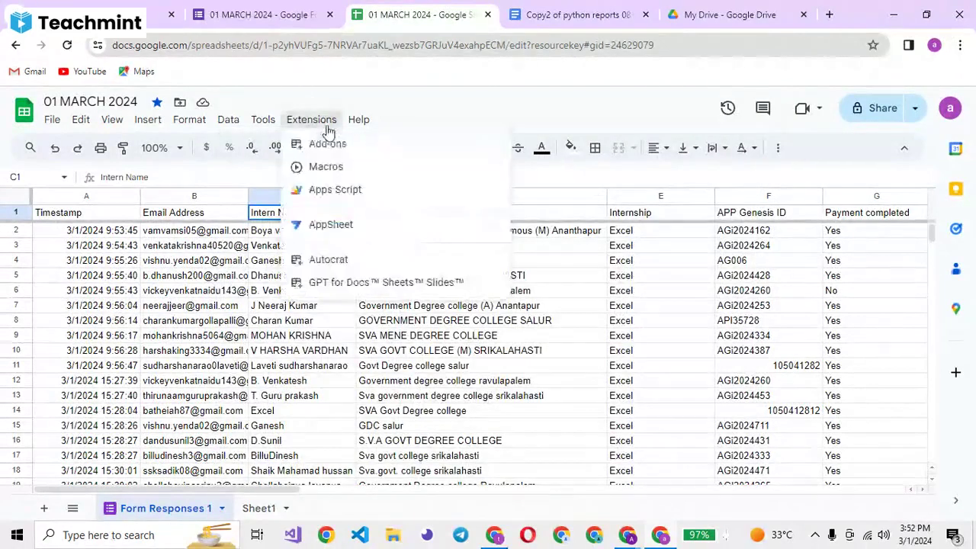
{"action": "mouse_move", "coordinate": [400, 260]}
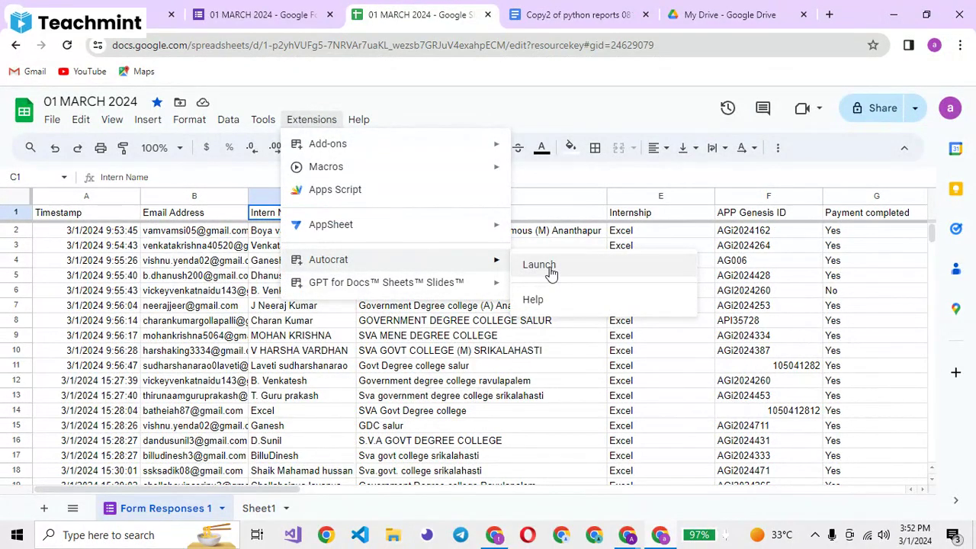
{"action": "left_click", "coordinate": [551, 272]}
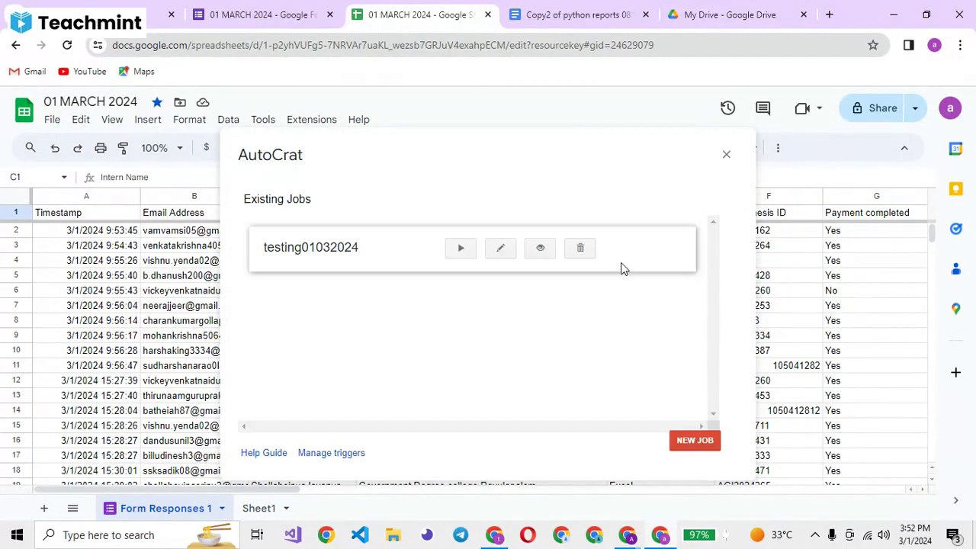
{"action": "left_click", "coordinate": [460, 247]}
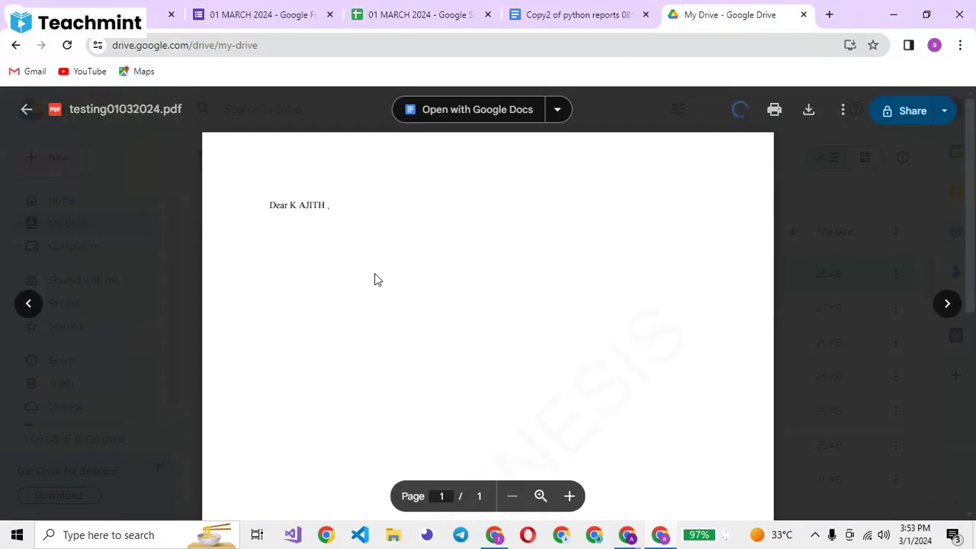
Preview three more testing01032024.pdf letters to confirm different intern names, then close Drive
{"action": "left_click", "coordinate": [25, 111]}
{"action": "double_click", "coordinate": [340, 319]}
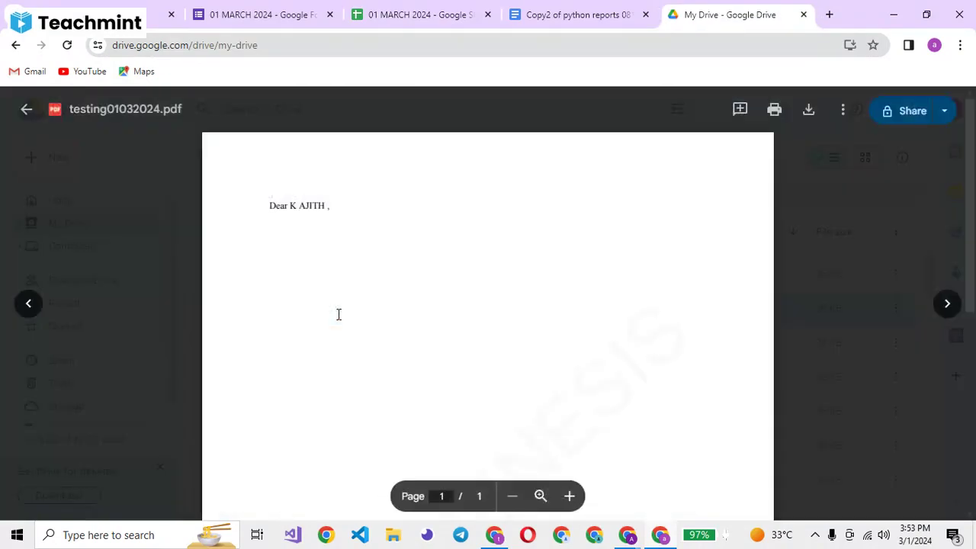
{"action": "left_click", "coordinate": [27, 113]}
{"action": "left_click", "coordinate": [344, 355]}
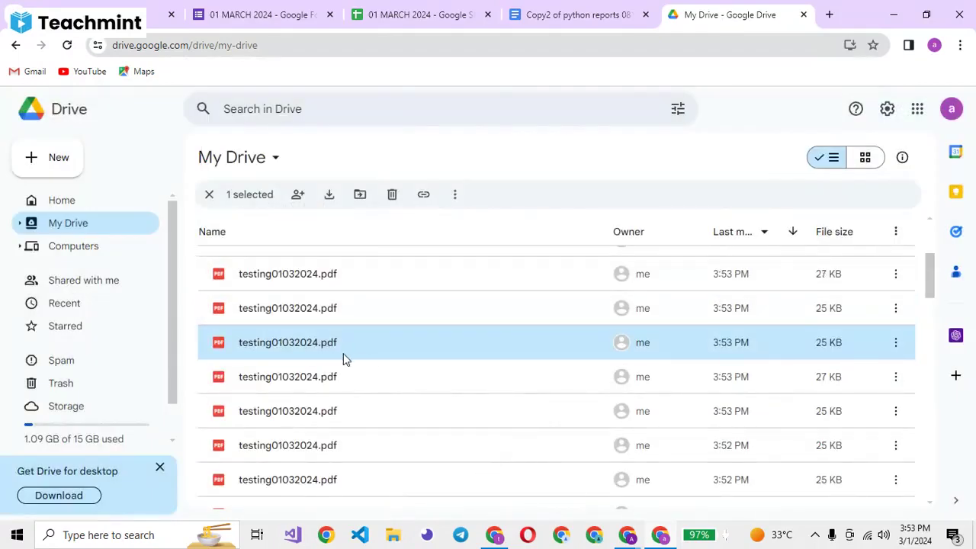
{"action": "double_click", "coordinate": [343, 358]}
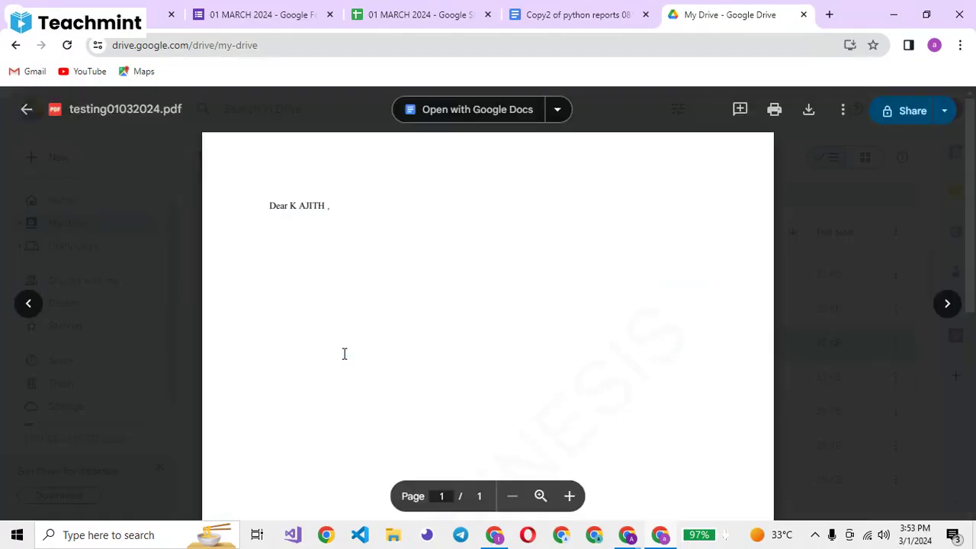
{"action": "left_click", "coordinate": [27, 110]}
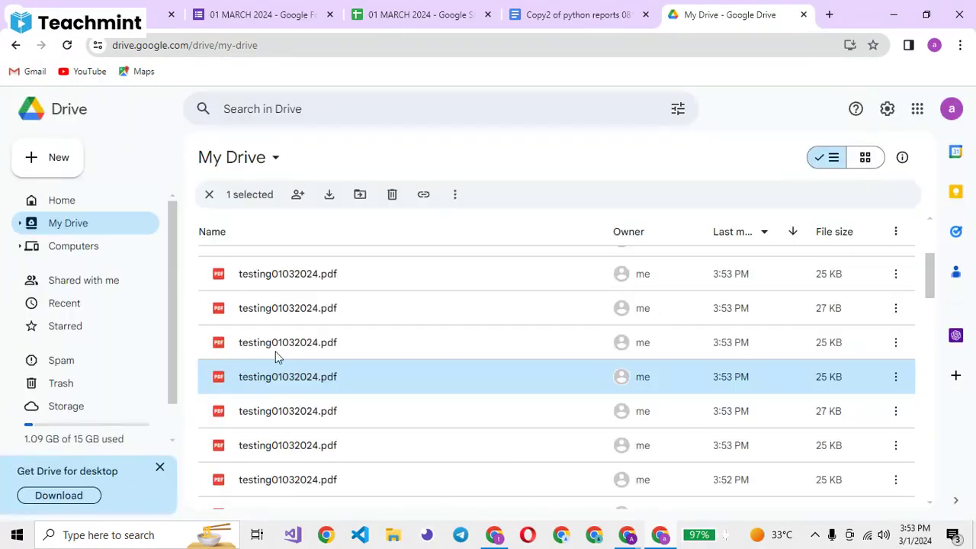
{"action": "double_click", "coordinate": [288, 411]}
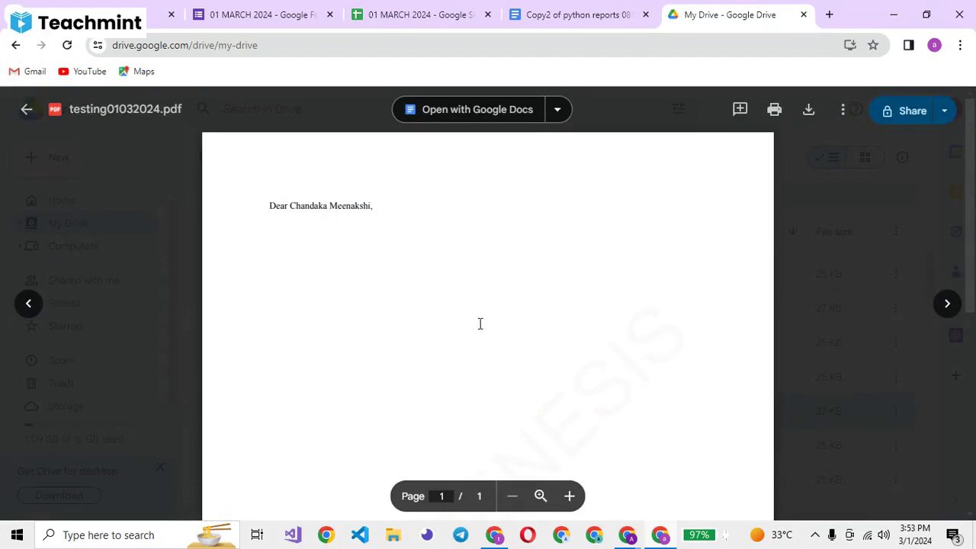
{"action": "left_click", "coordinate": [26, 111]}
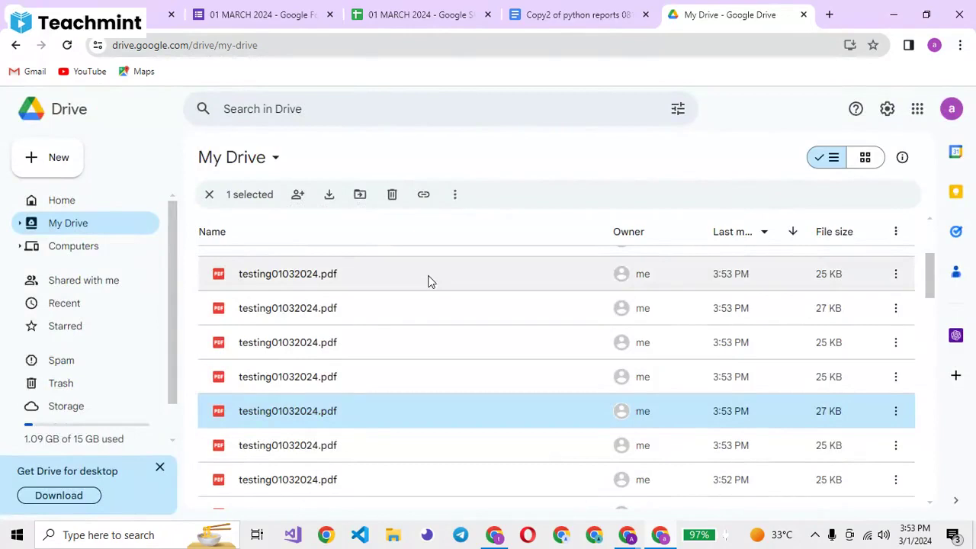
{"action": "key", "text": "ctrl+w"}
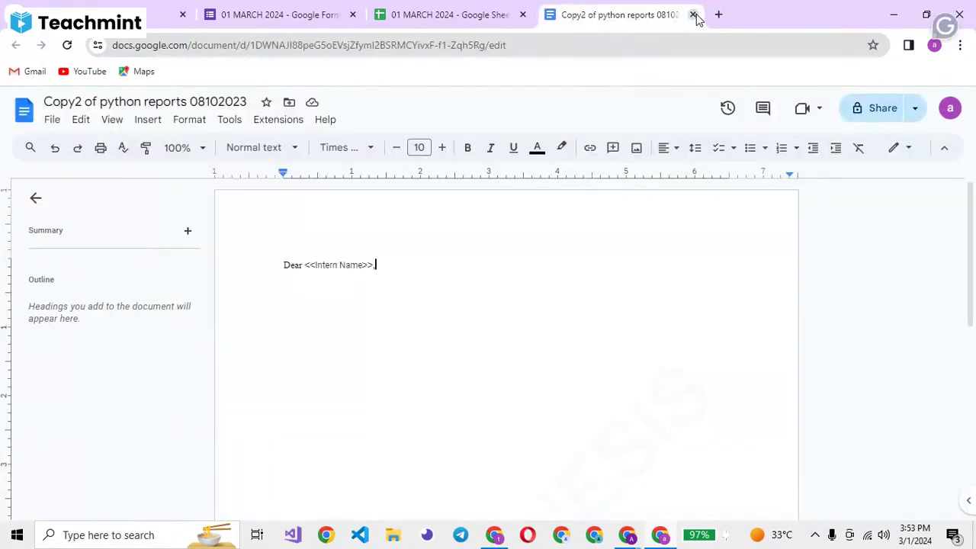
Close the letter template and rerun the testing01032024 AutoCrat merge job to completion
{"action": "left_click", "coordinate": [693, 15]}
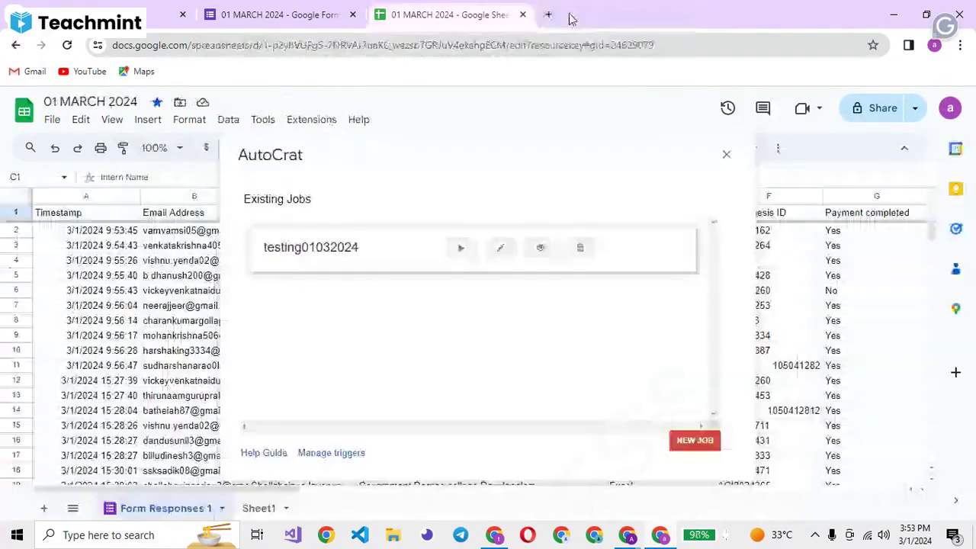
{"action": "left_click", "coordinate": [461, 250]}
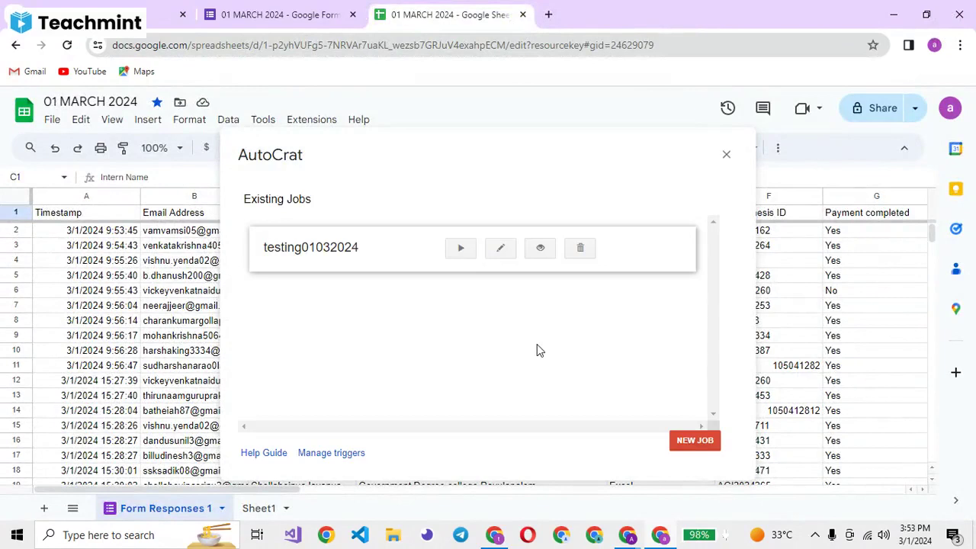
{"action": "left_click", "coordinate": [726, 156]}
Check that column J has merged doc links from row 2 through row 41
{"action": "left_click", "coordinate": [591, 229]}
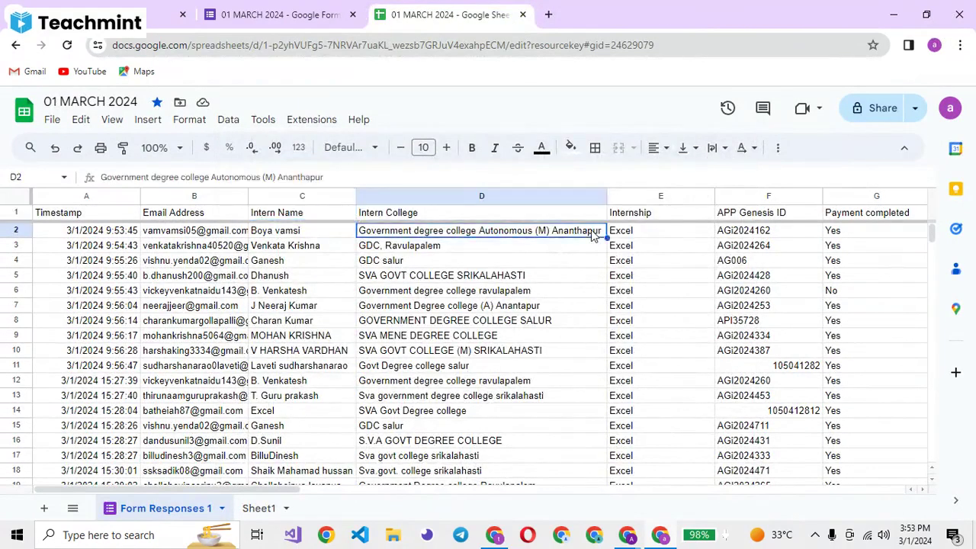
{"action": "key", "text": "Right"}
{"action": "key", "text": "Right"}
{"action": "key", "text": "Right"}
{"action": "key", "text": "Right"}
{"action": "key", "text": "Right"}
{"action": "key", "text": "Right"}
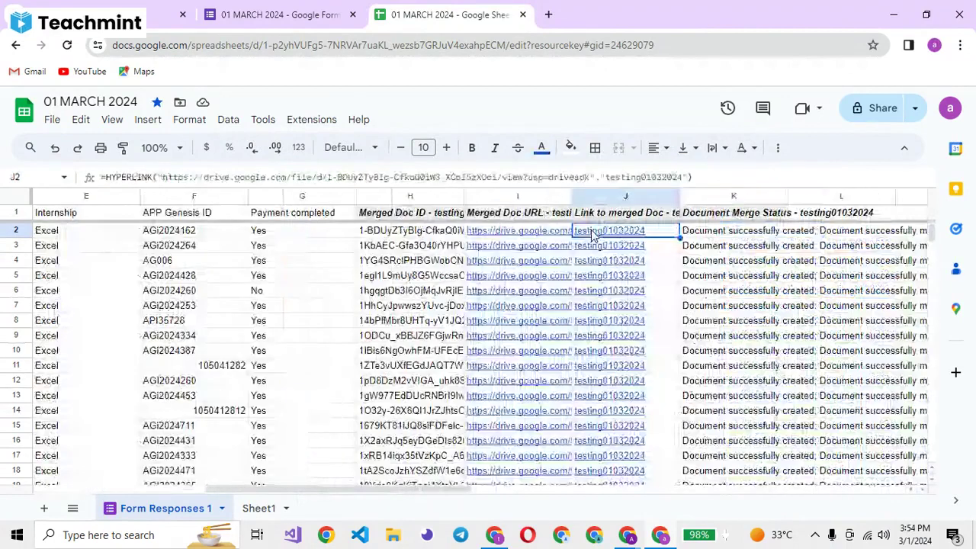
{"action": "key", "text": "Down"}
{"action": "key", "text": "Down"}
{"action": "key", "text": "Down"}
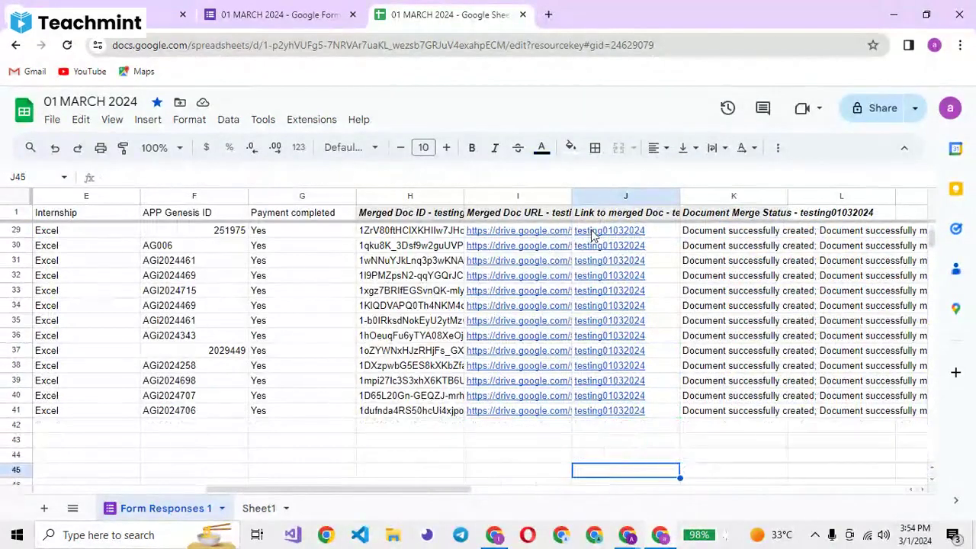
{"action": "key", "text": "Up"}
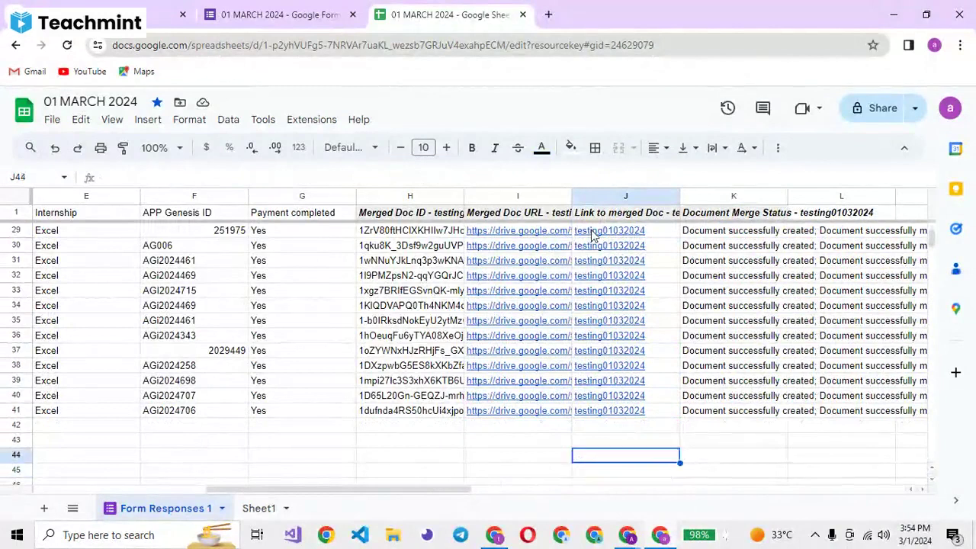
{"action": "key", "text": "Up"}
{"action": "key", "text": "Up"}
{"action": "key", "text": "Up"}
{"action": "key", "text": "ctrl+Up"}
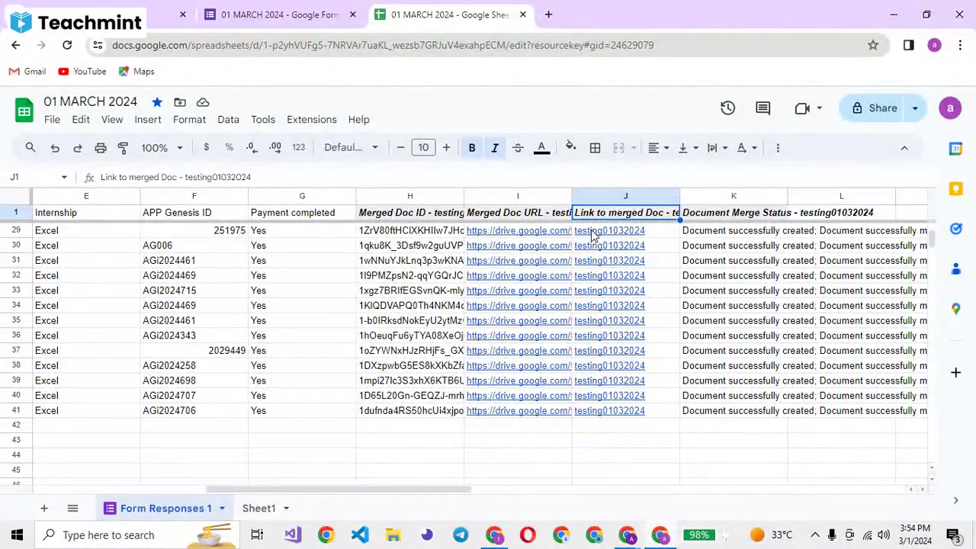
{"action": "key", "text": "Down"}
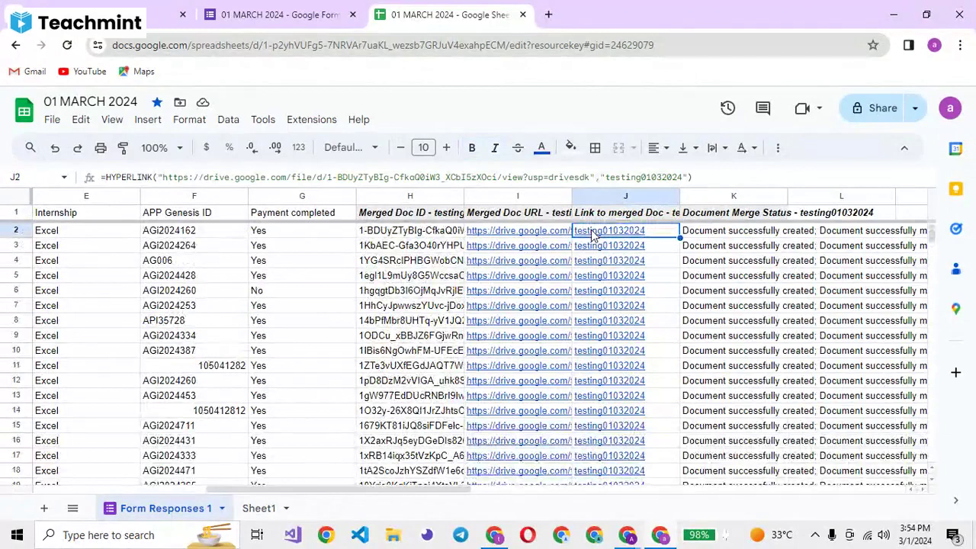